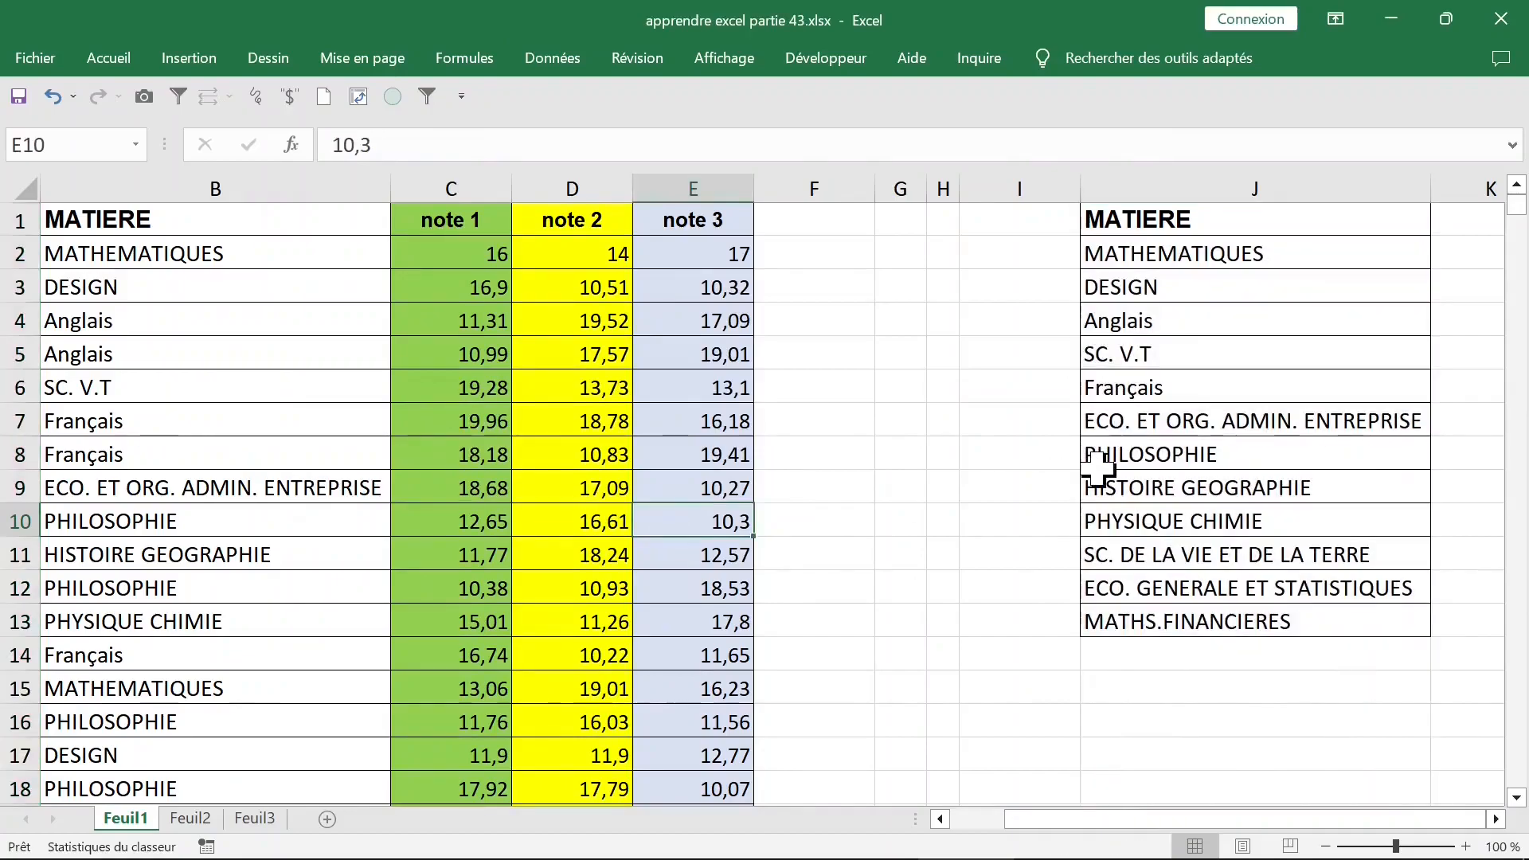
- Begin a formula in cell J2 with an SI function nested inside MAX, placing SI on a new line
left_click(1274, 454)
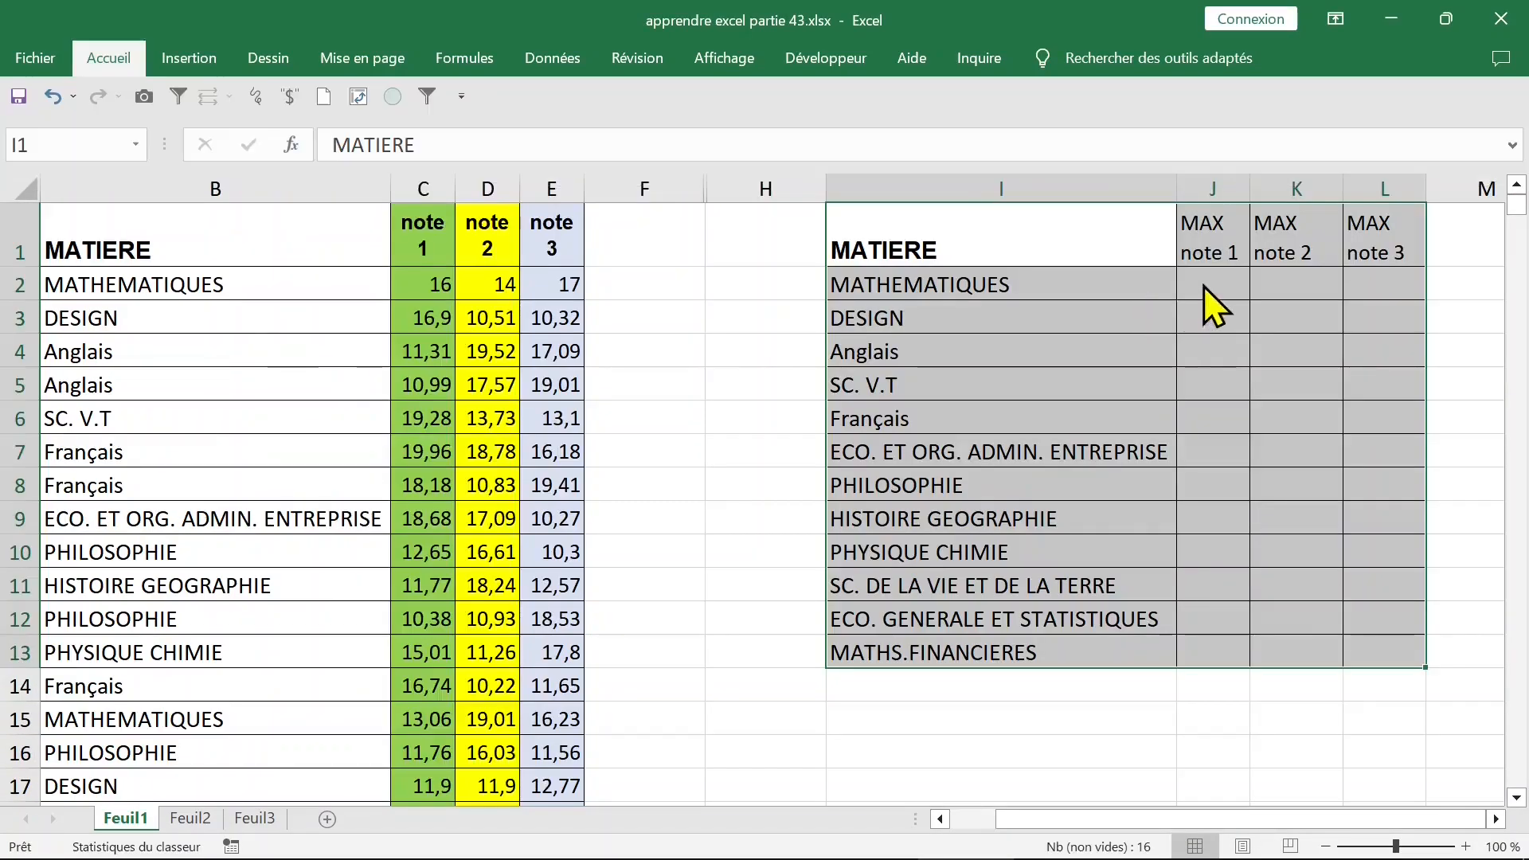
left_click(1210, 285)
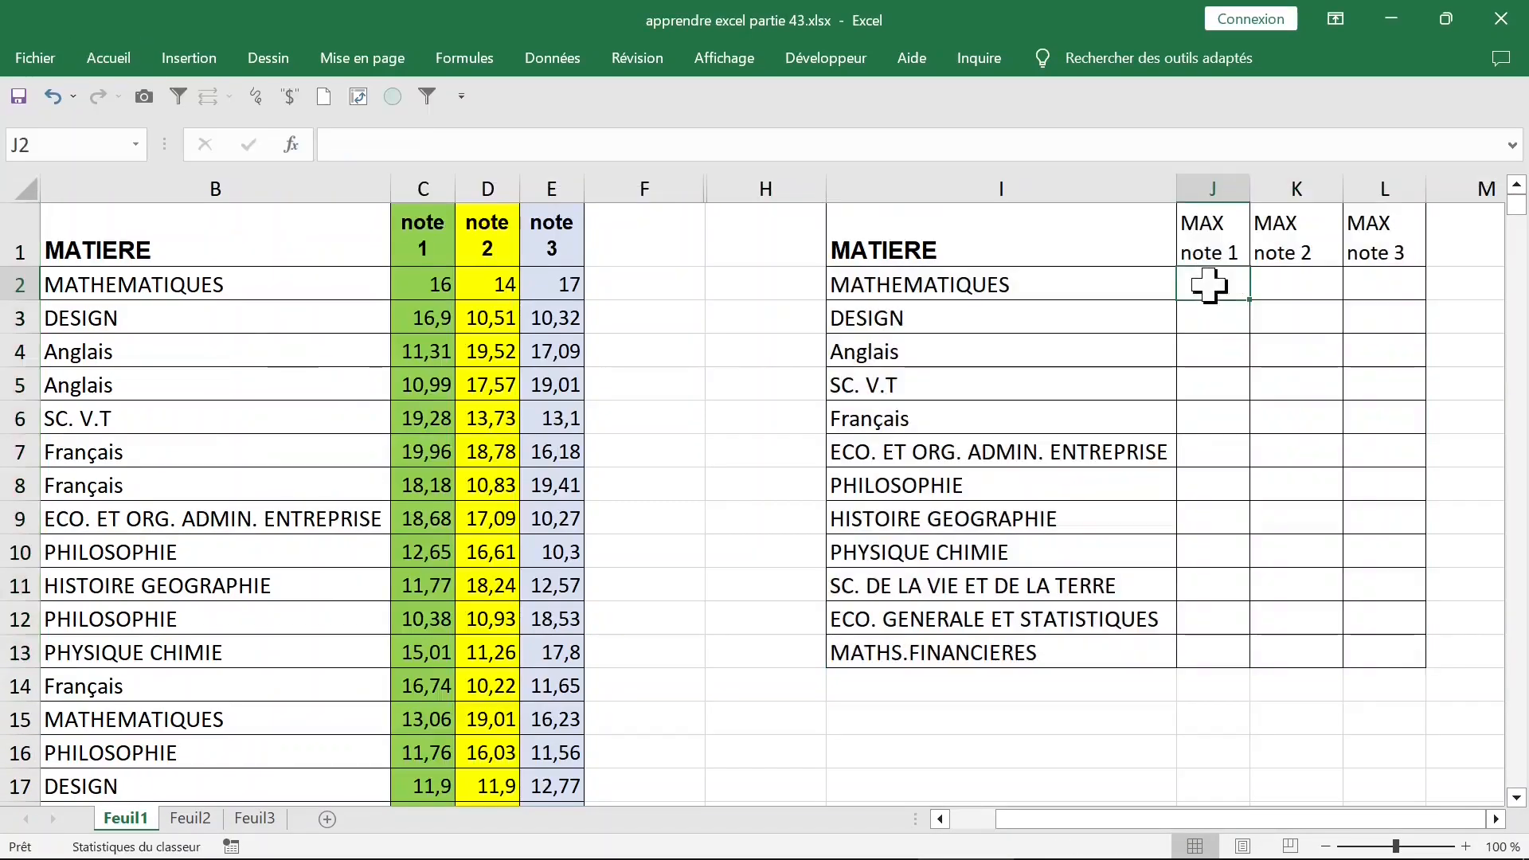
left_click(444, 286)
left_click(1217, 292)
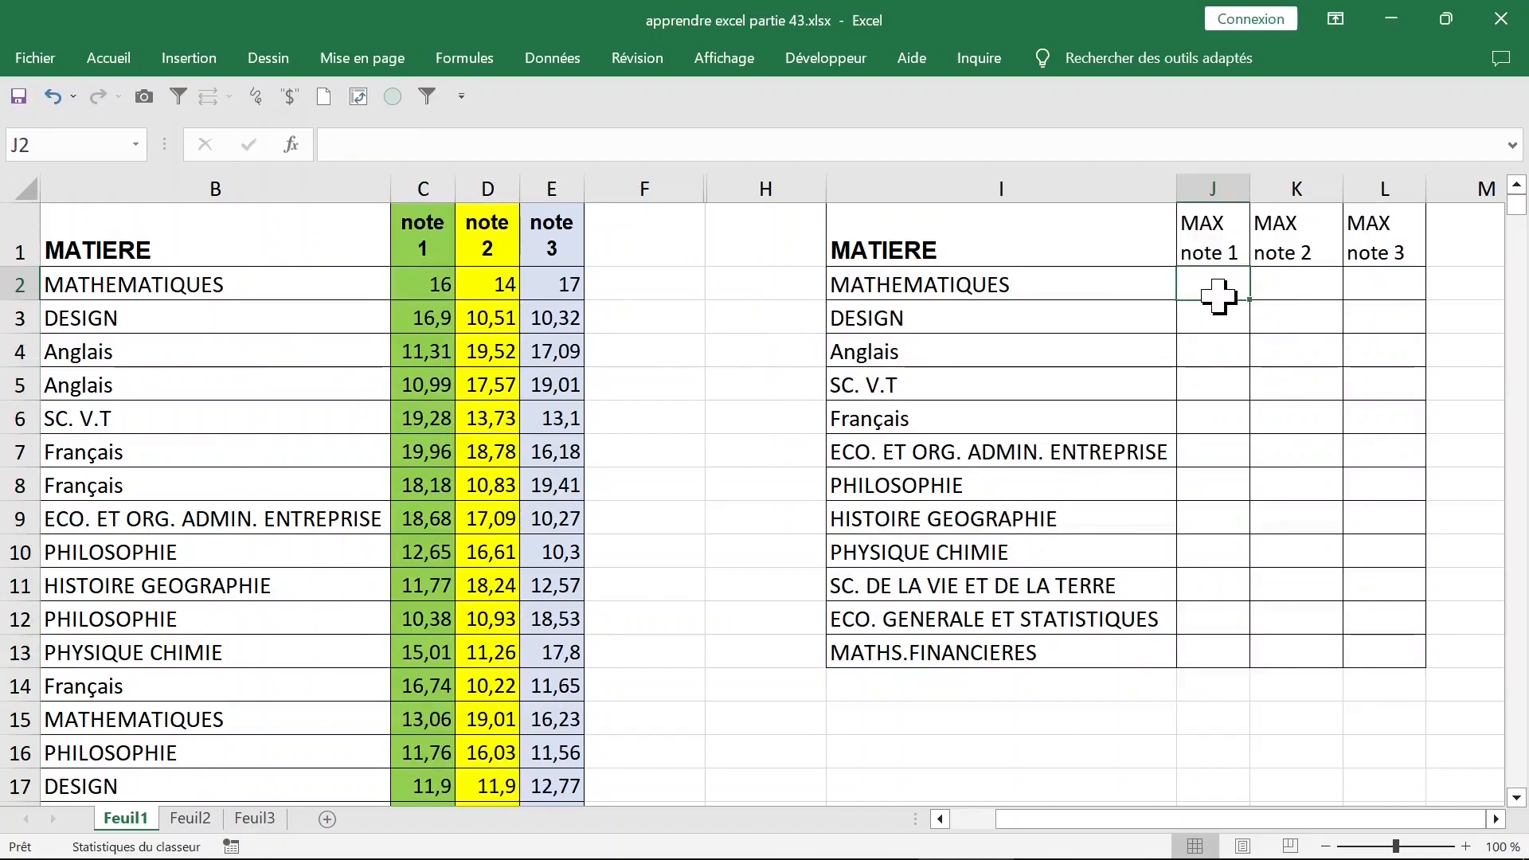
type("=max")
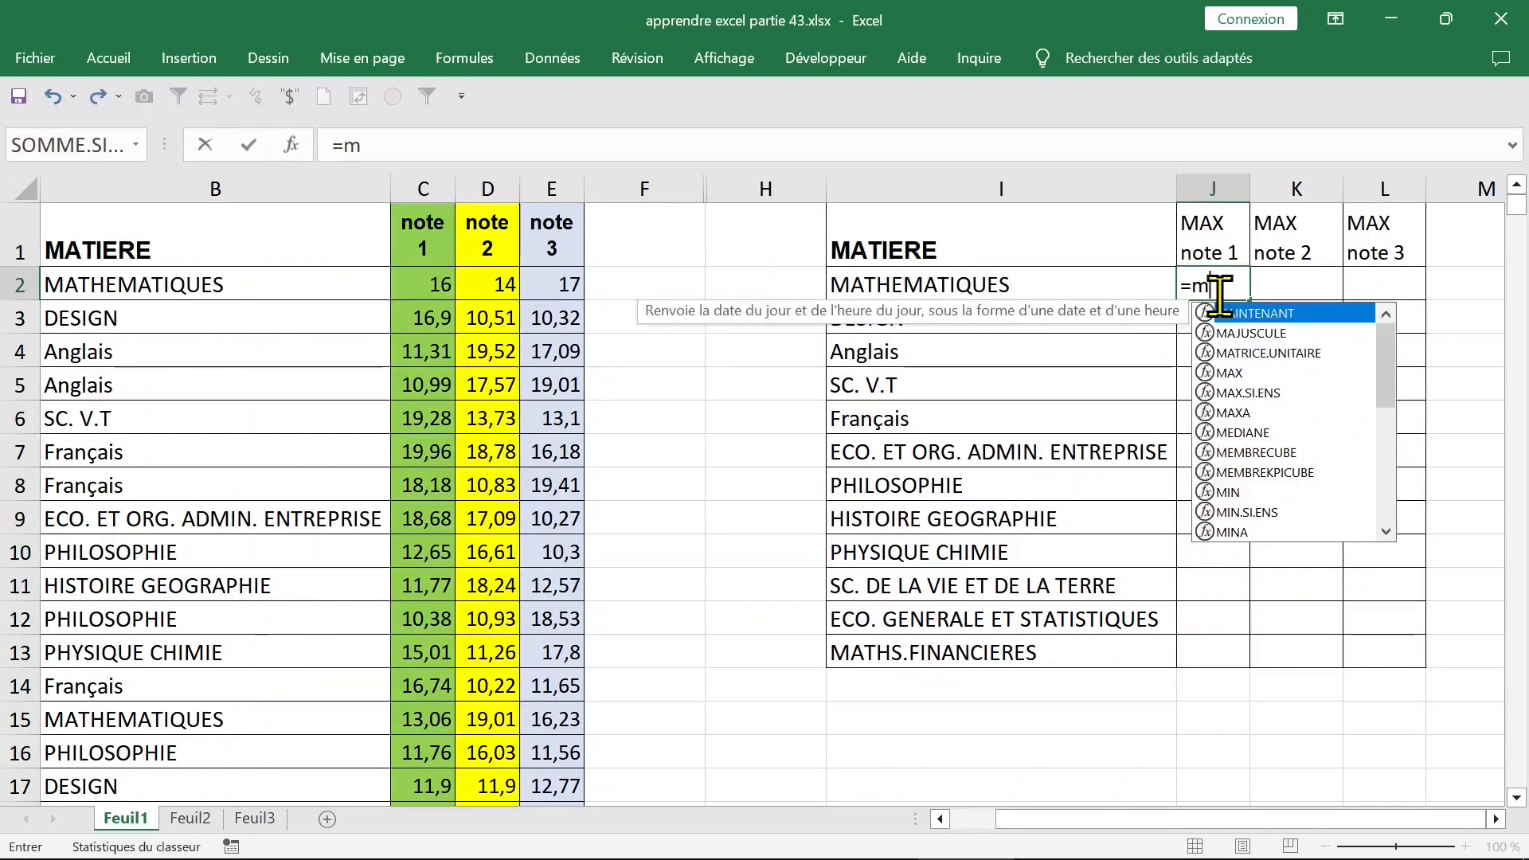
key("Tab")
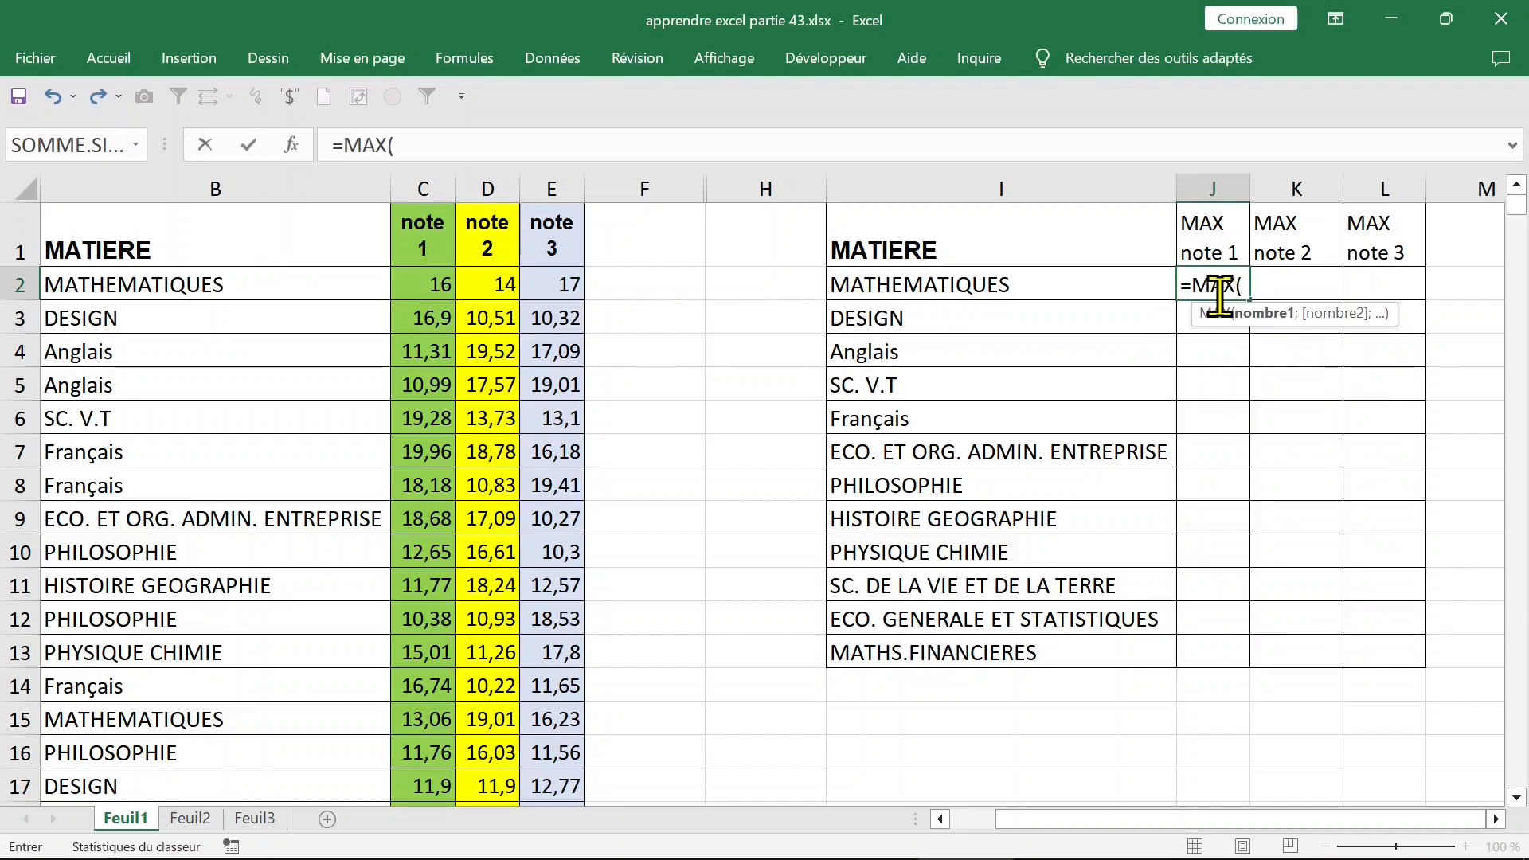
key("alt+Return")
type("si")
key("Tab")
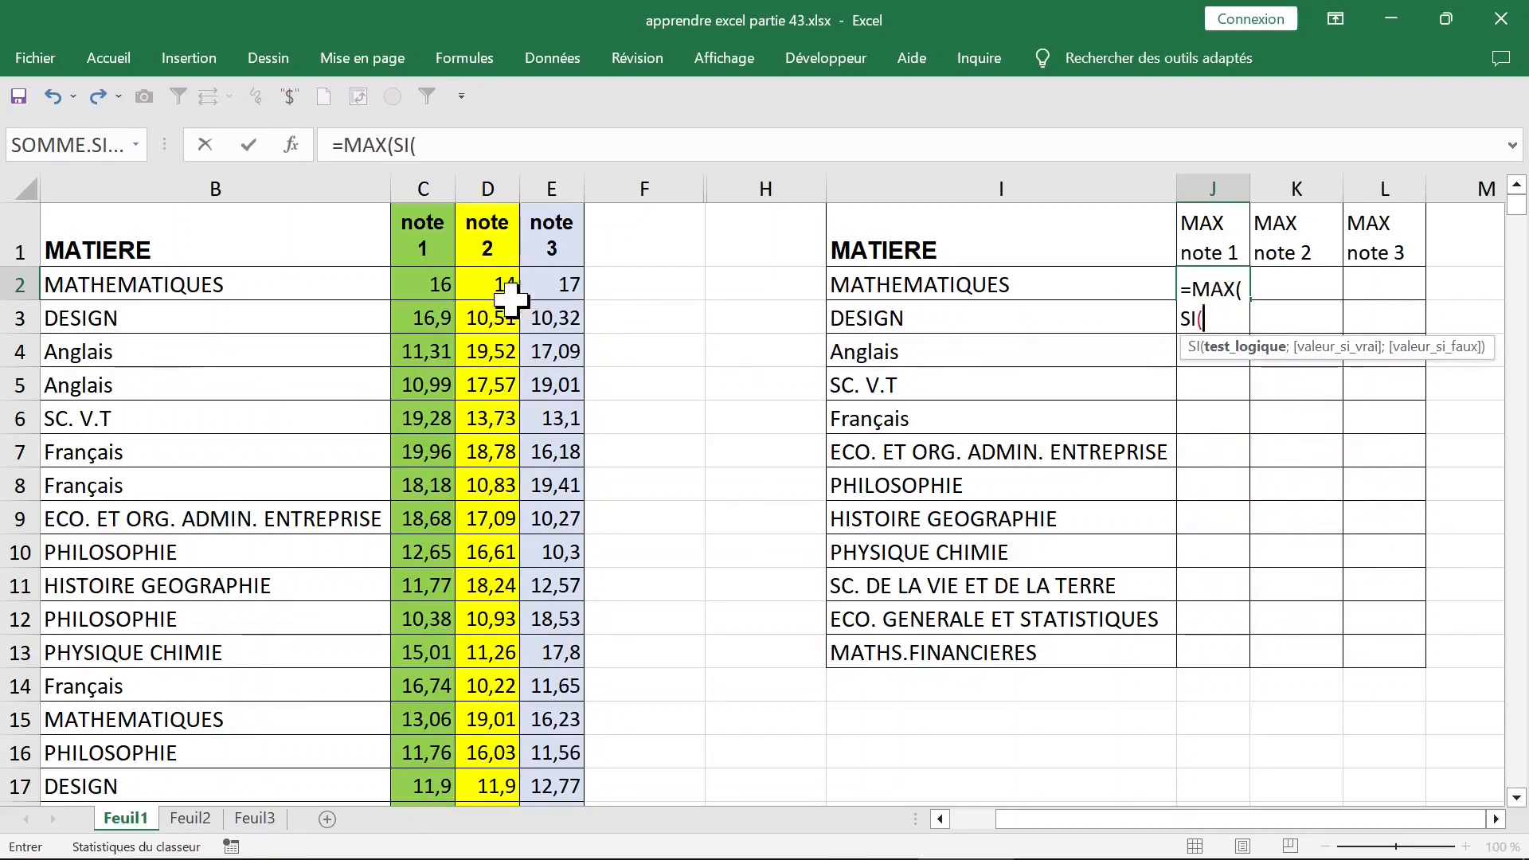
- Set the SI test to compare the subject range B2:B501 with the subject in I2
left_click(183, 279)
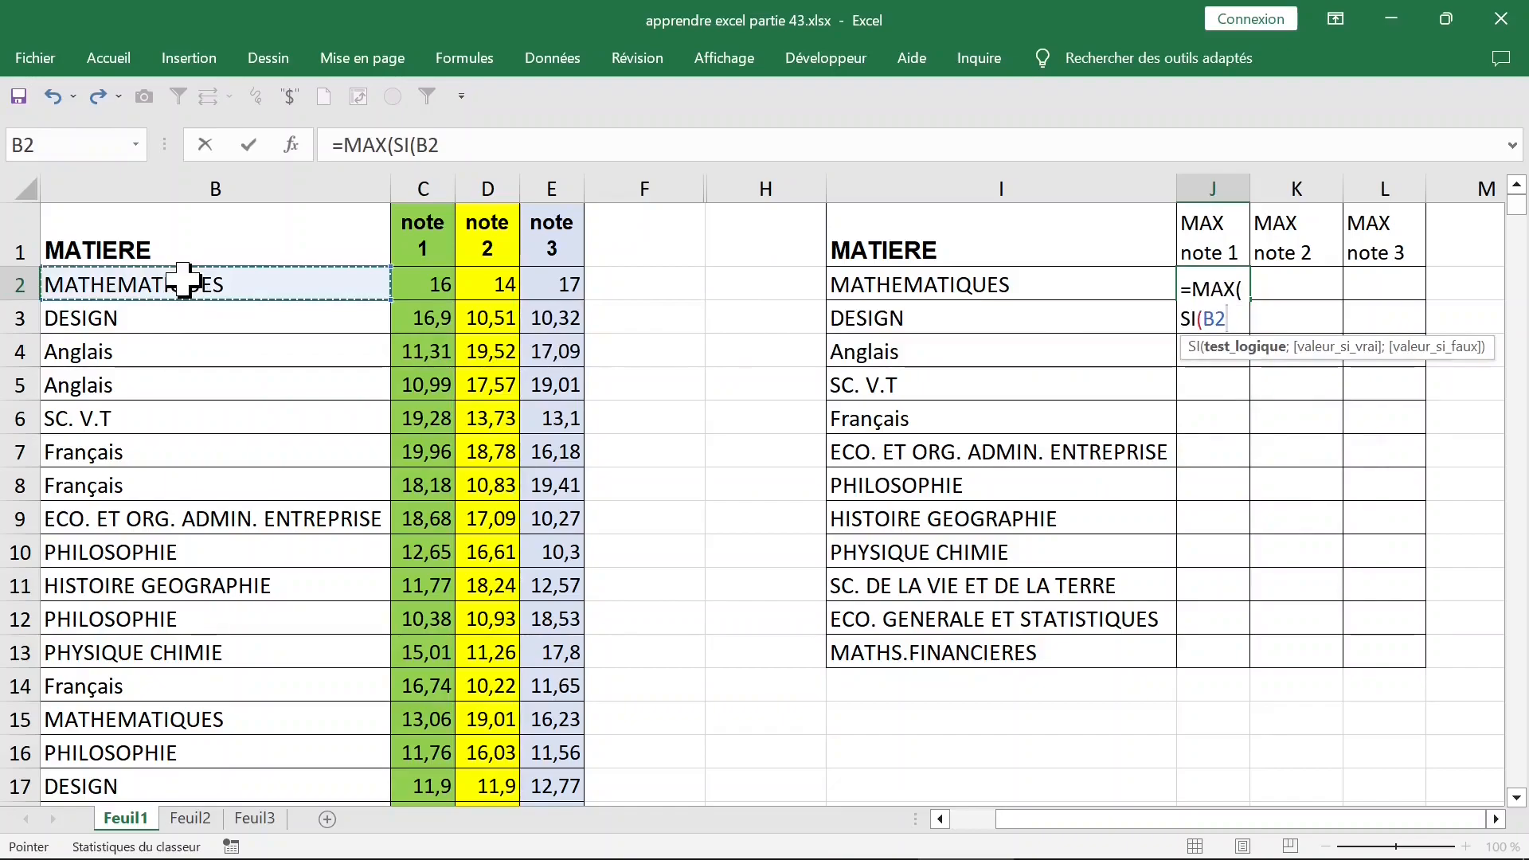
key("ctrl+shift+Down")
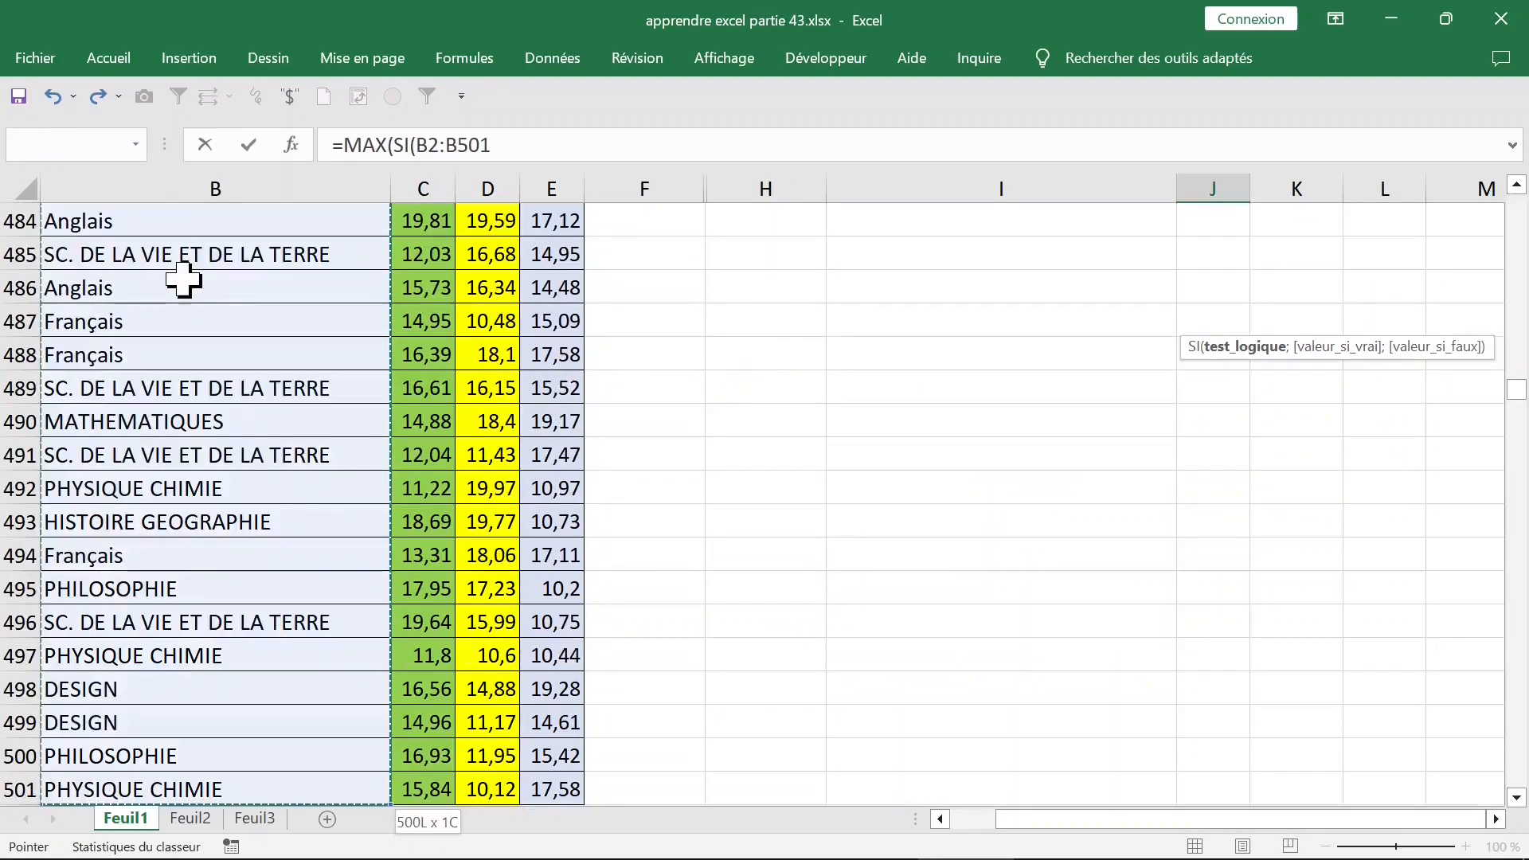
type("=")
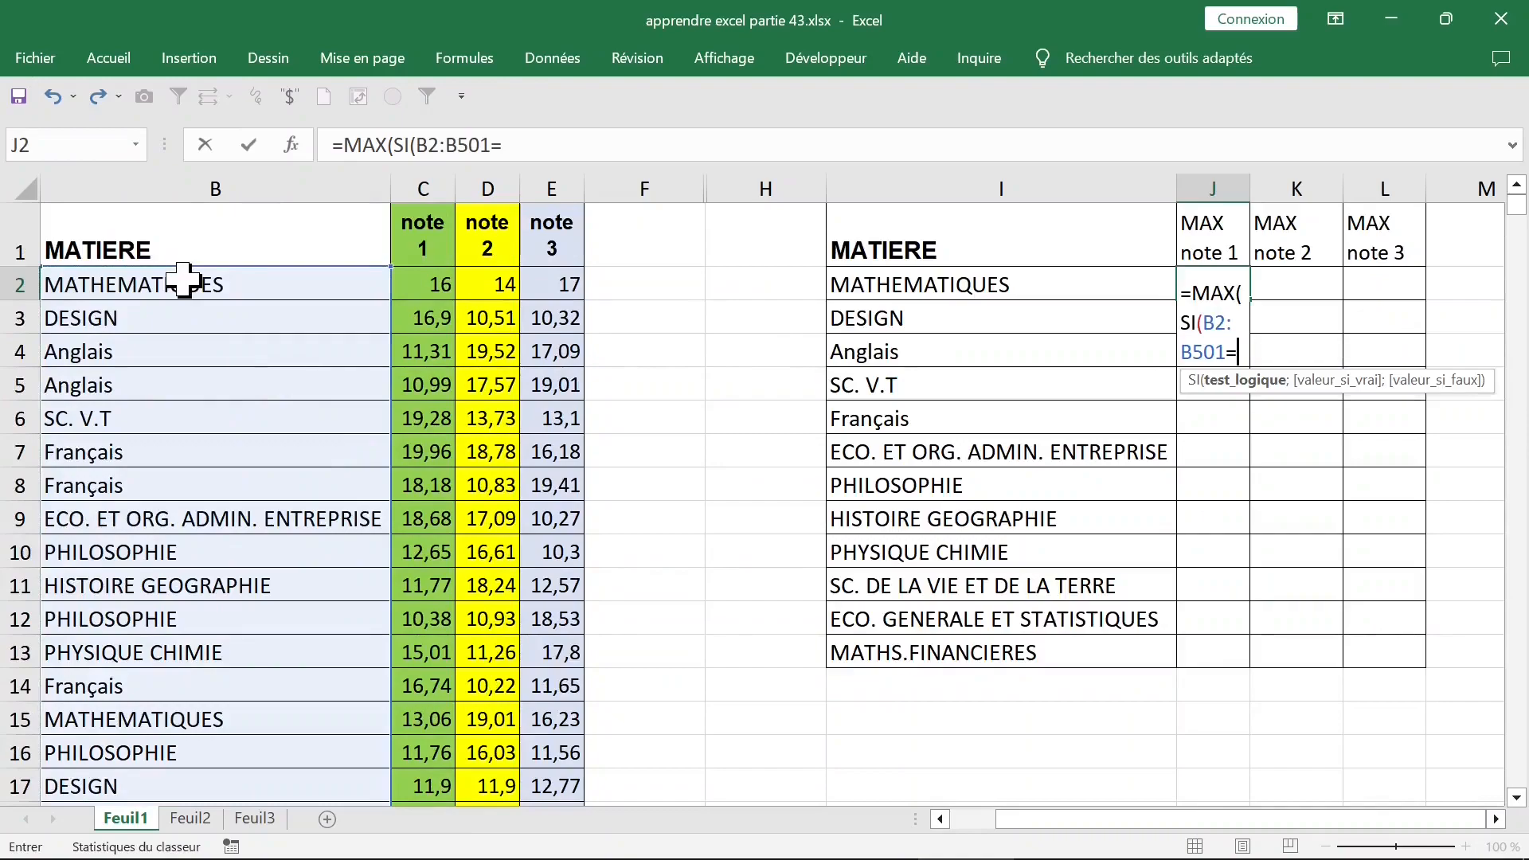
left_click(997, 289)
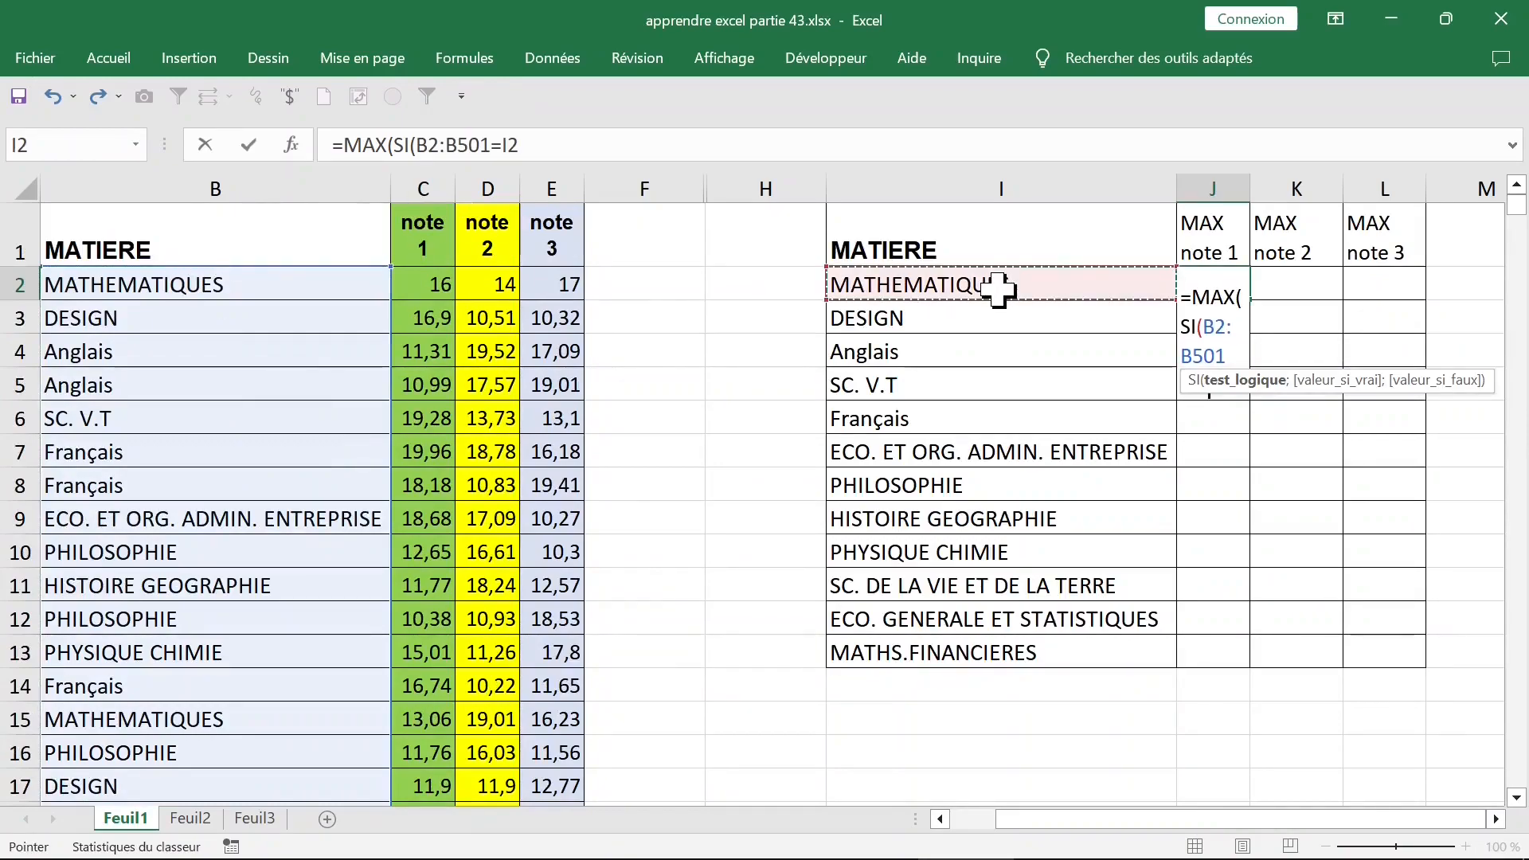
type(";")
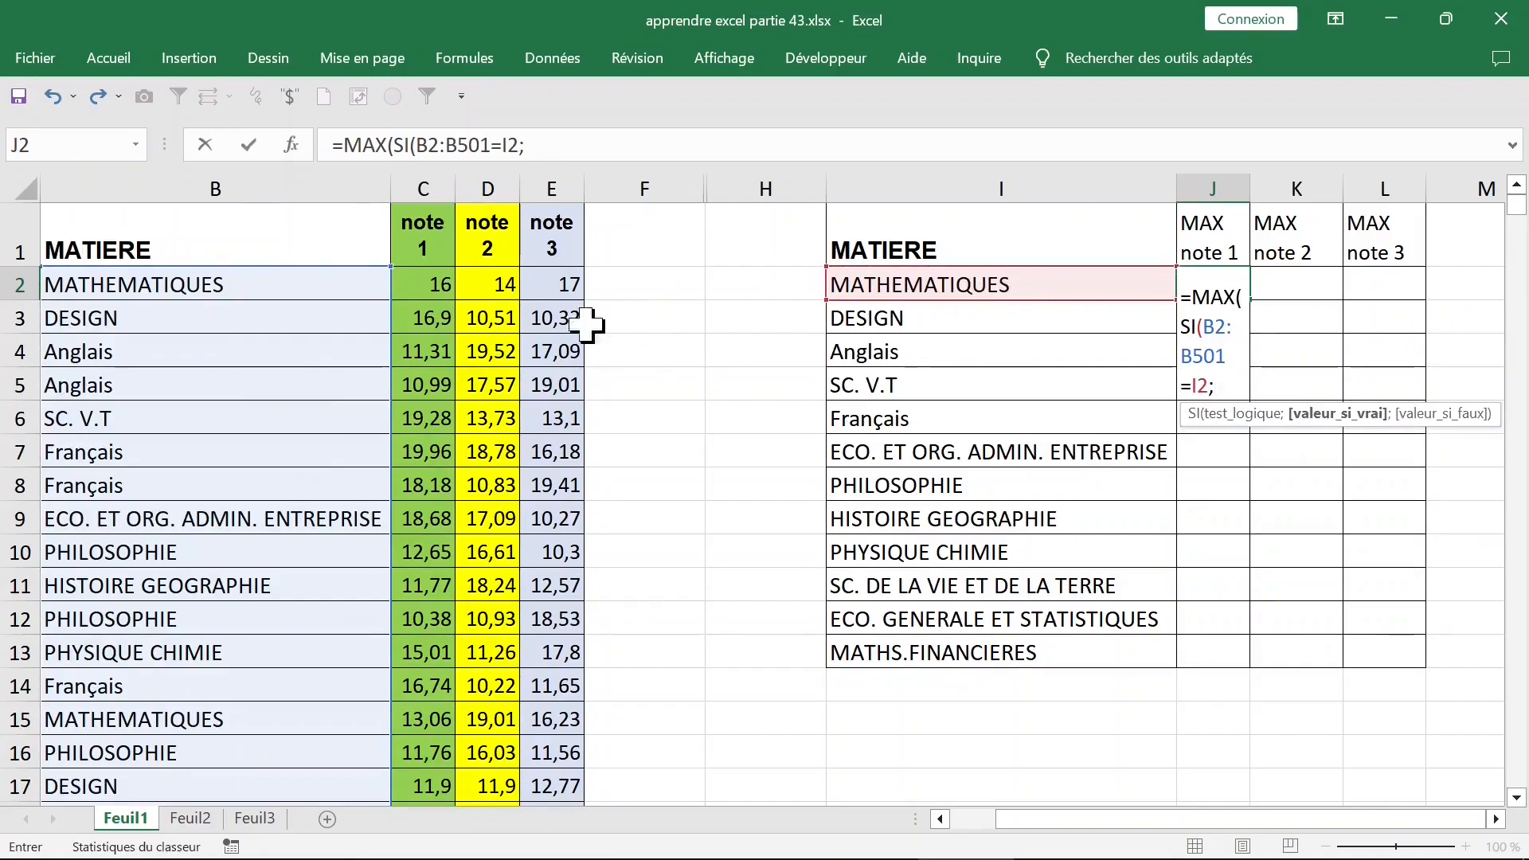
- Use C2:C501 as the value if true, close both functions and enter J2 as an array formula
left_click(434, 285)
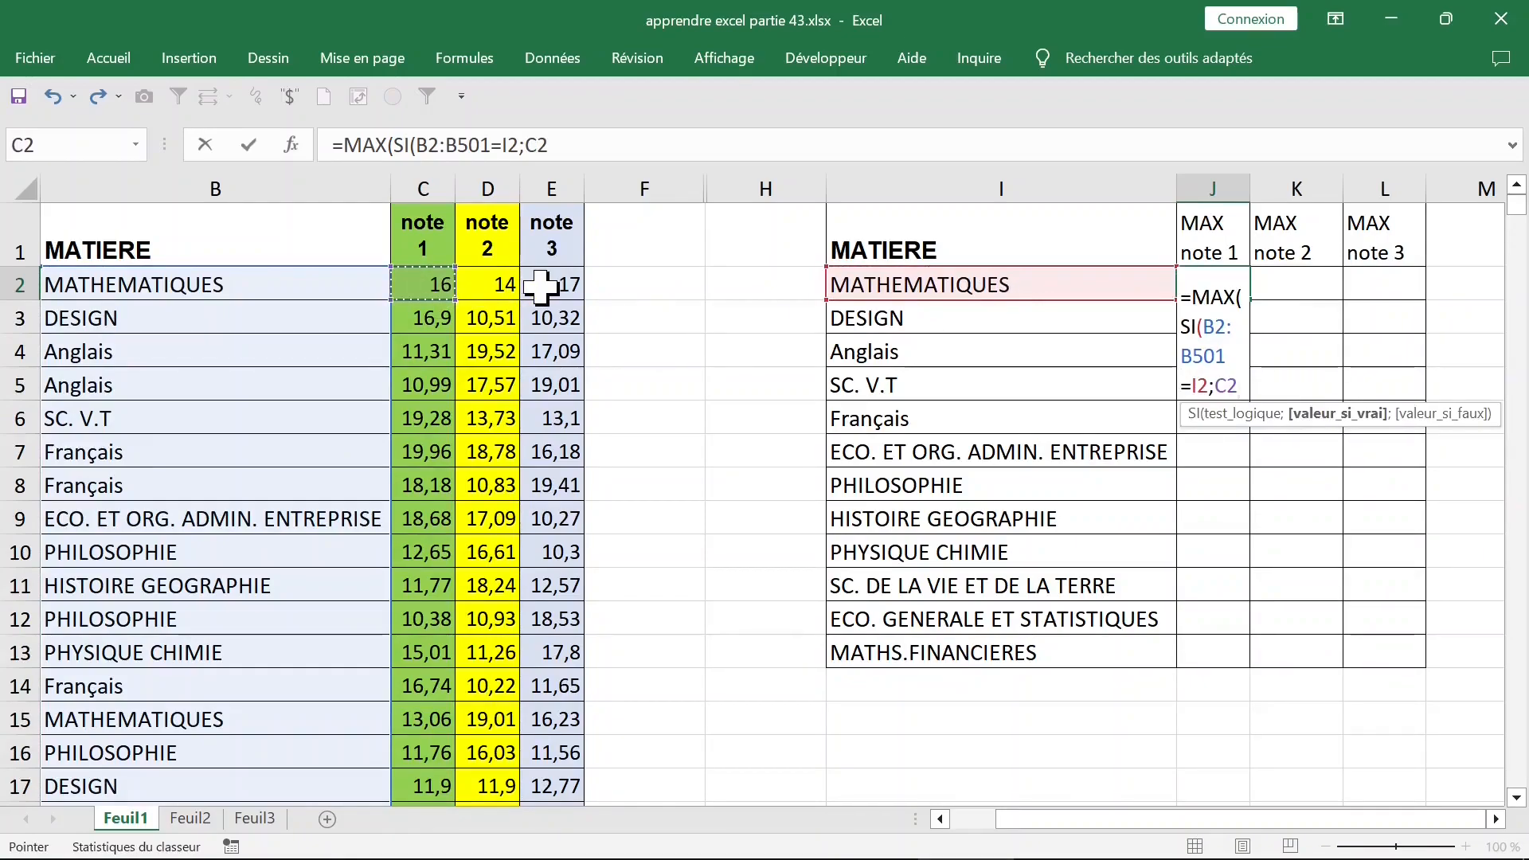
key("ctrl+shift+Down")
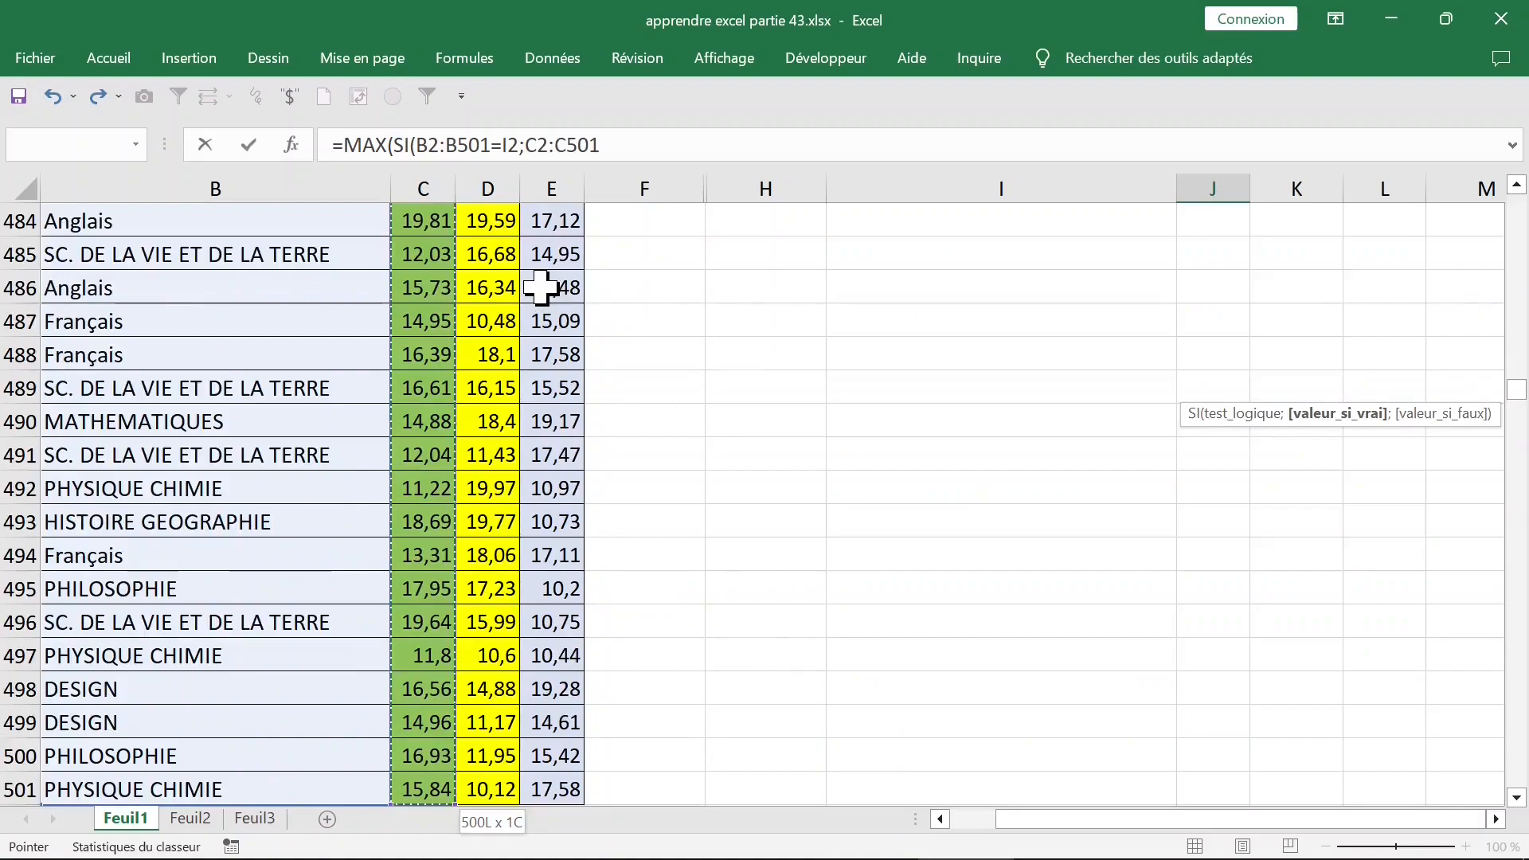
type(")")
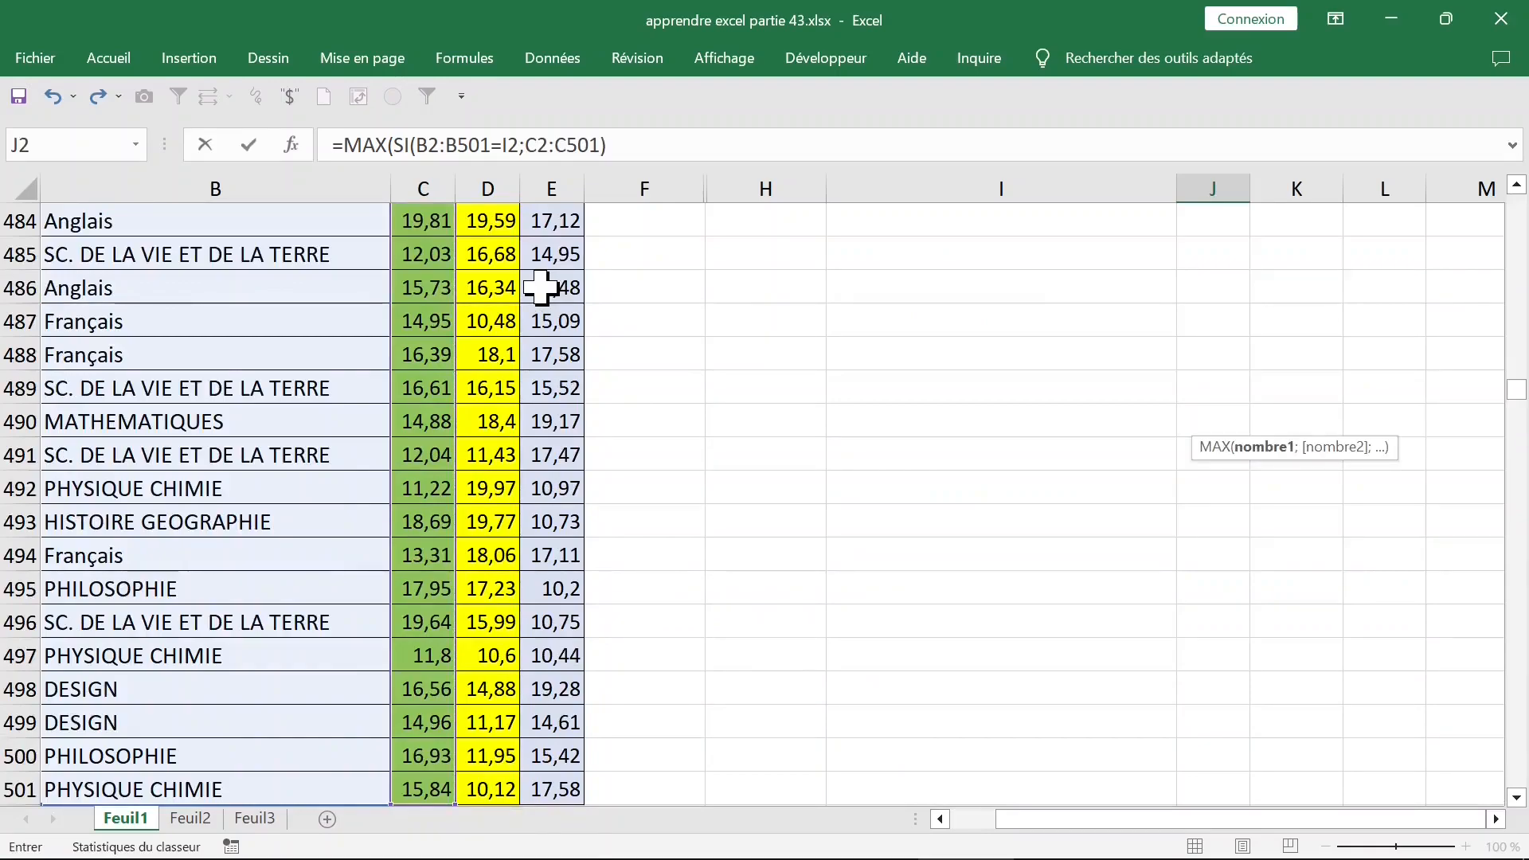
type(")")
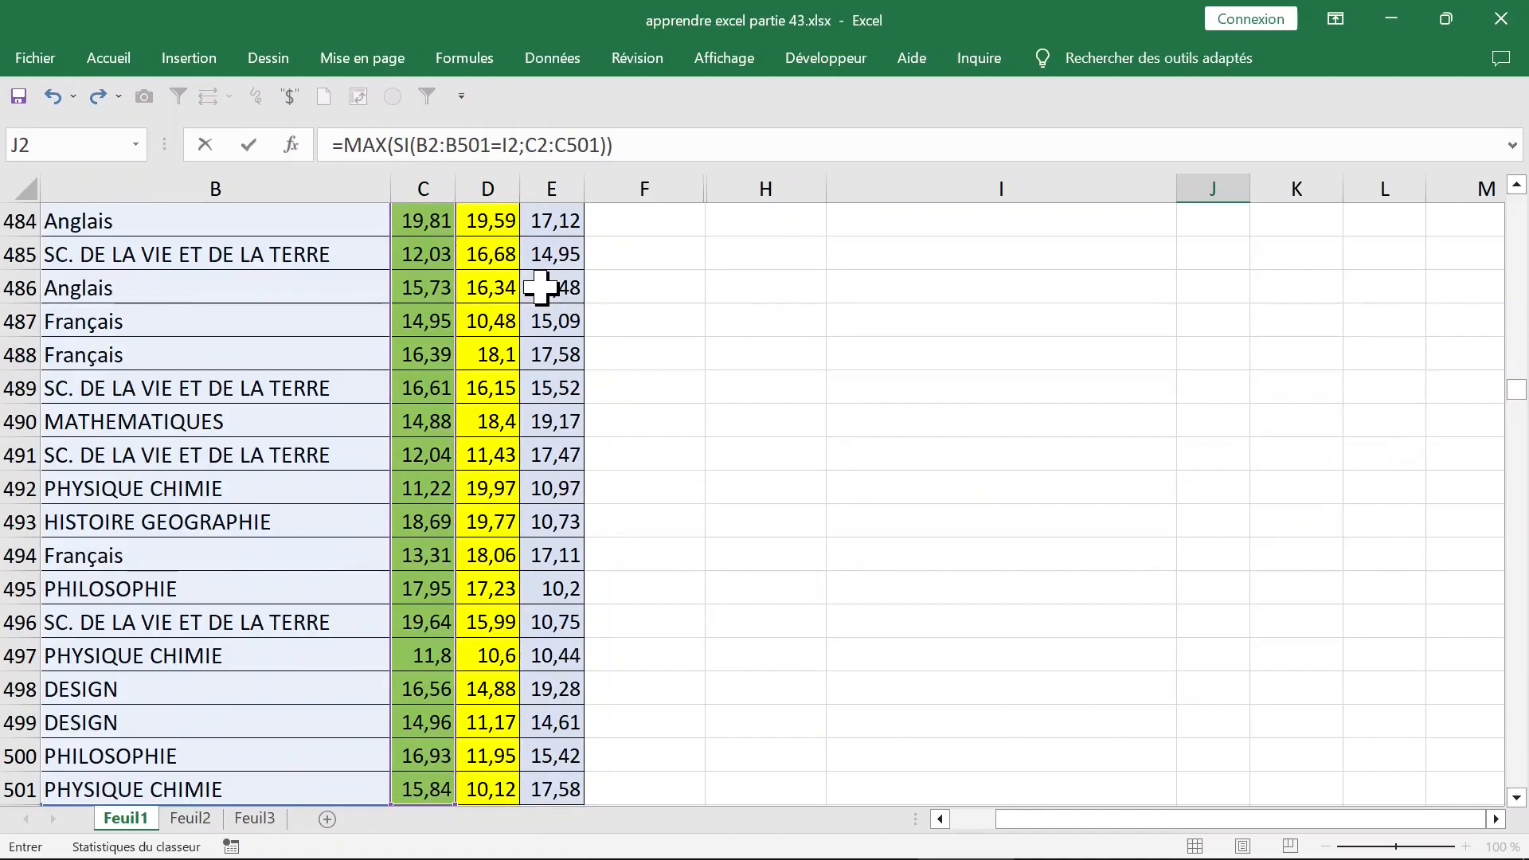
key("ctrl+shift+Return")
left_click(812, 386)
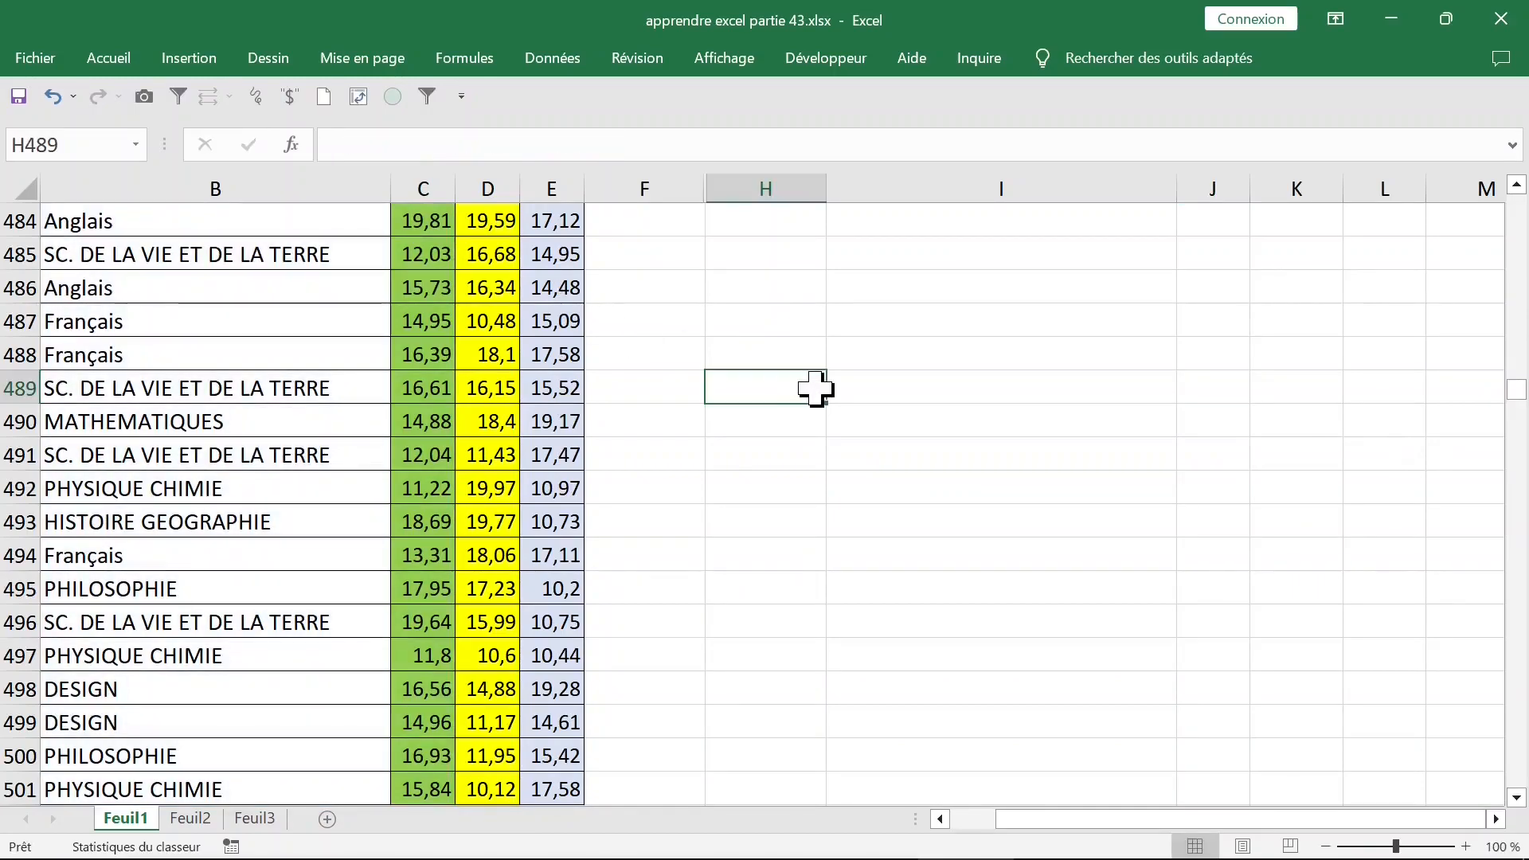
left_click(797, 350)
key("ctrl+Up")
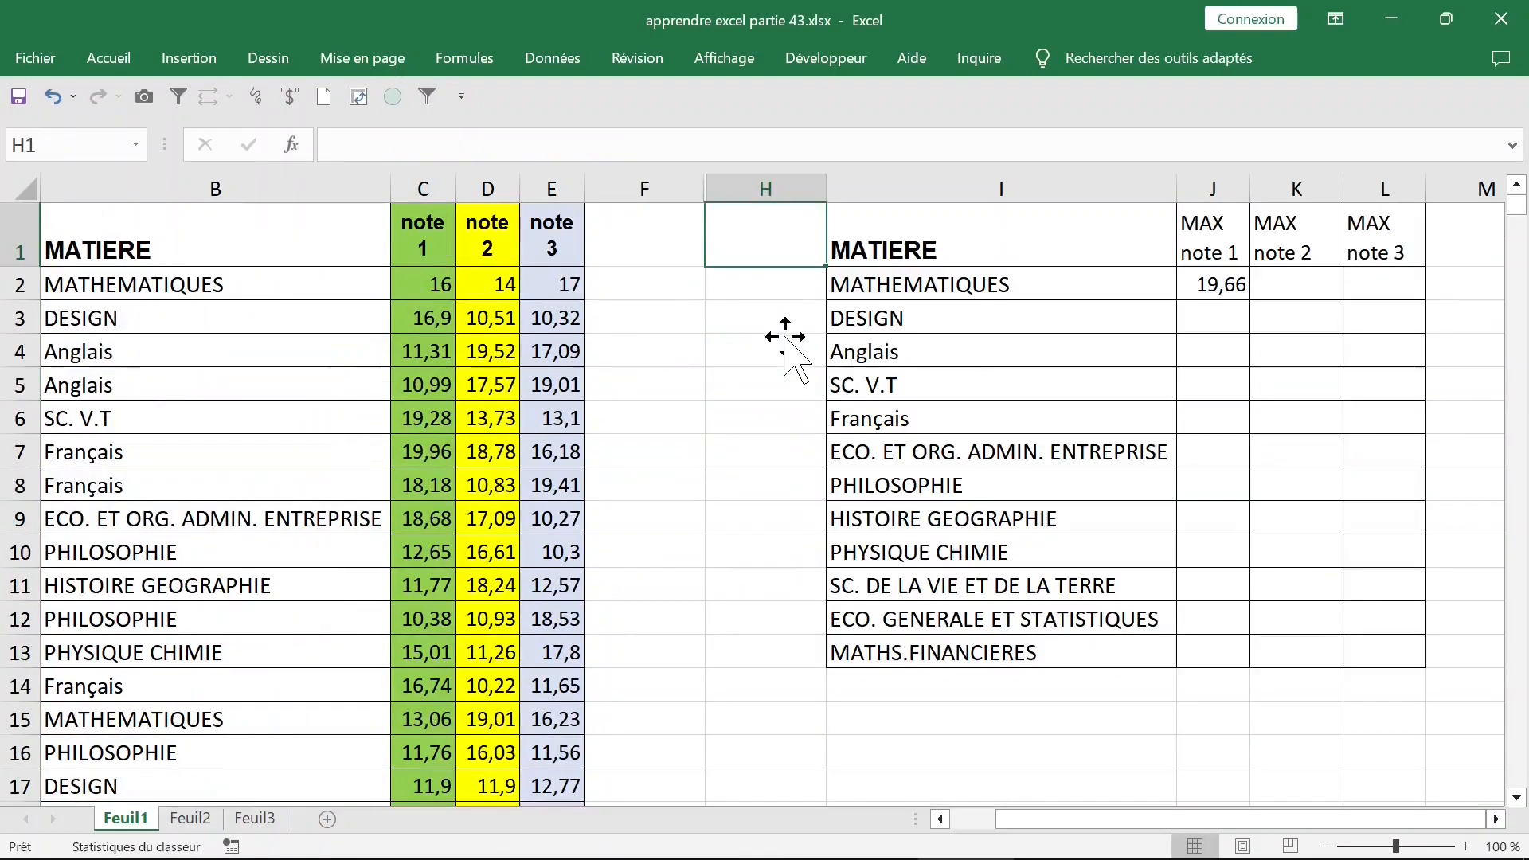
- Try filling the array formula from J2 down to J13 with its relative references
left_click(1223, 287)
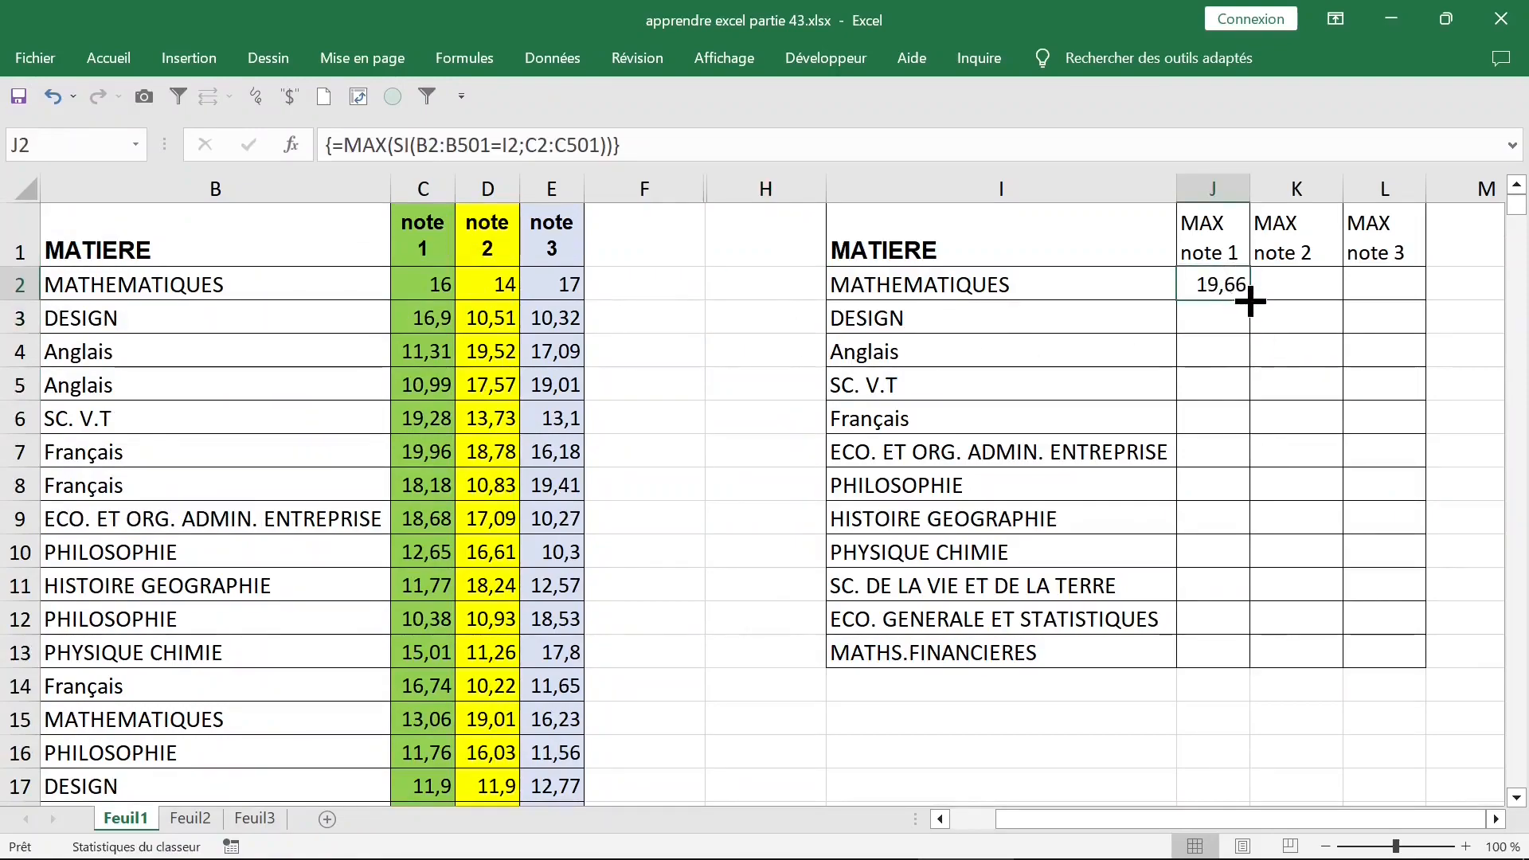
double_click(1223, 286)
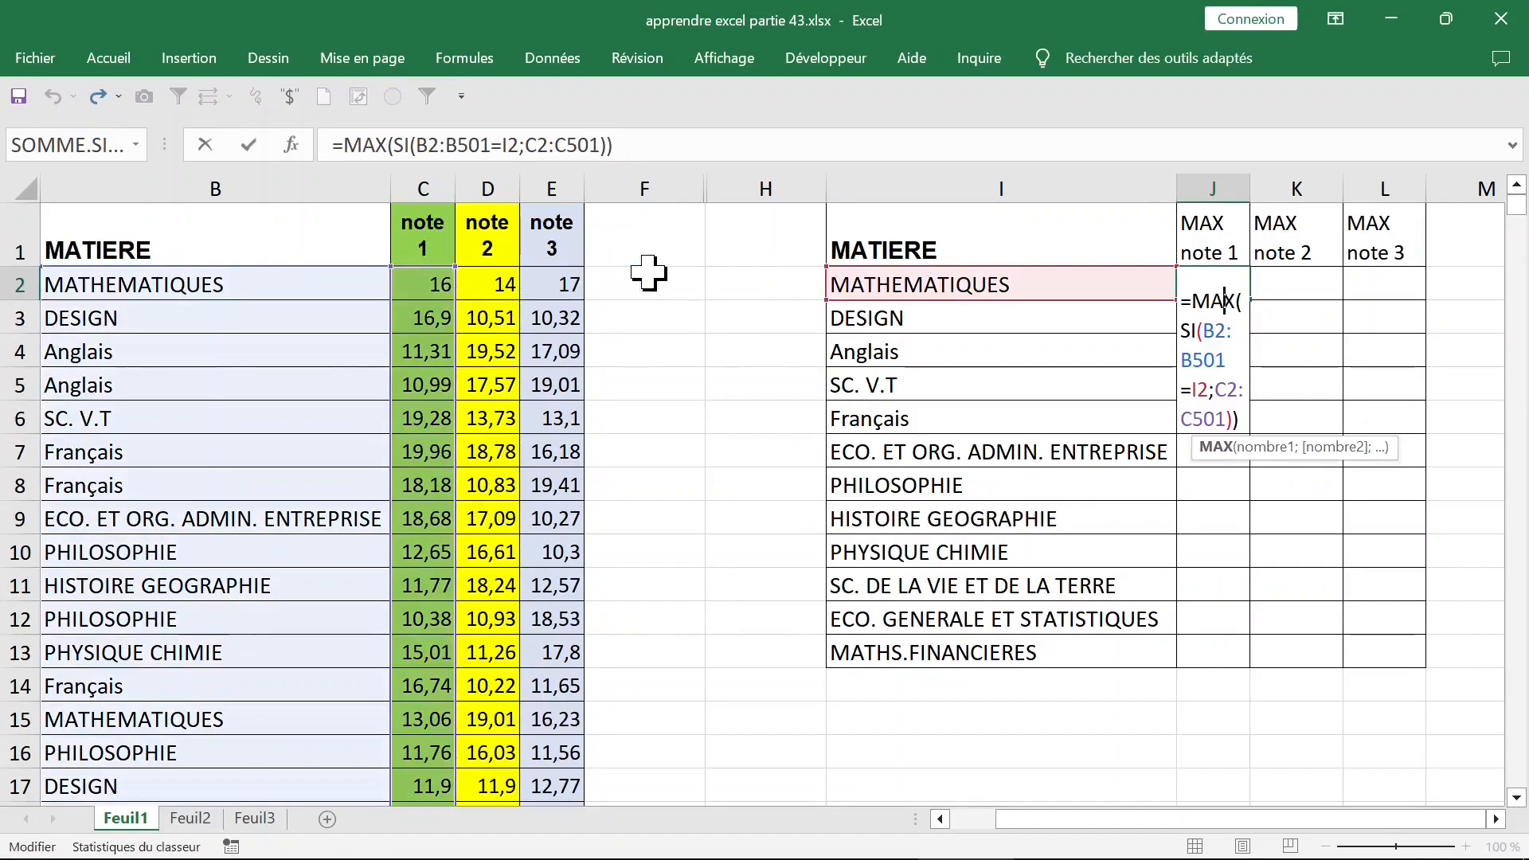
key("ctrl+shift+Return")
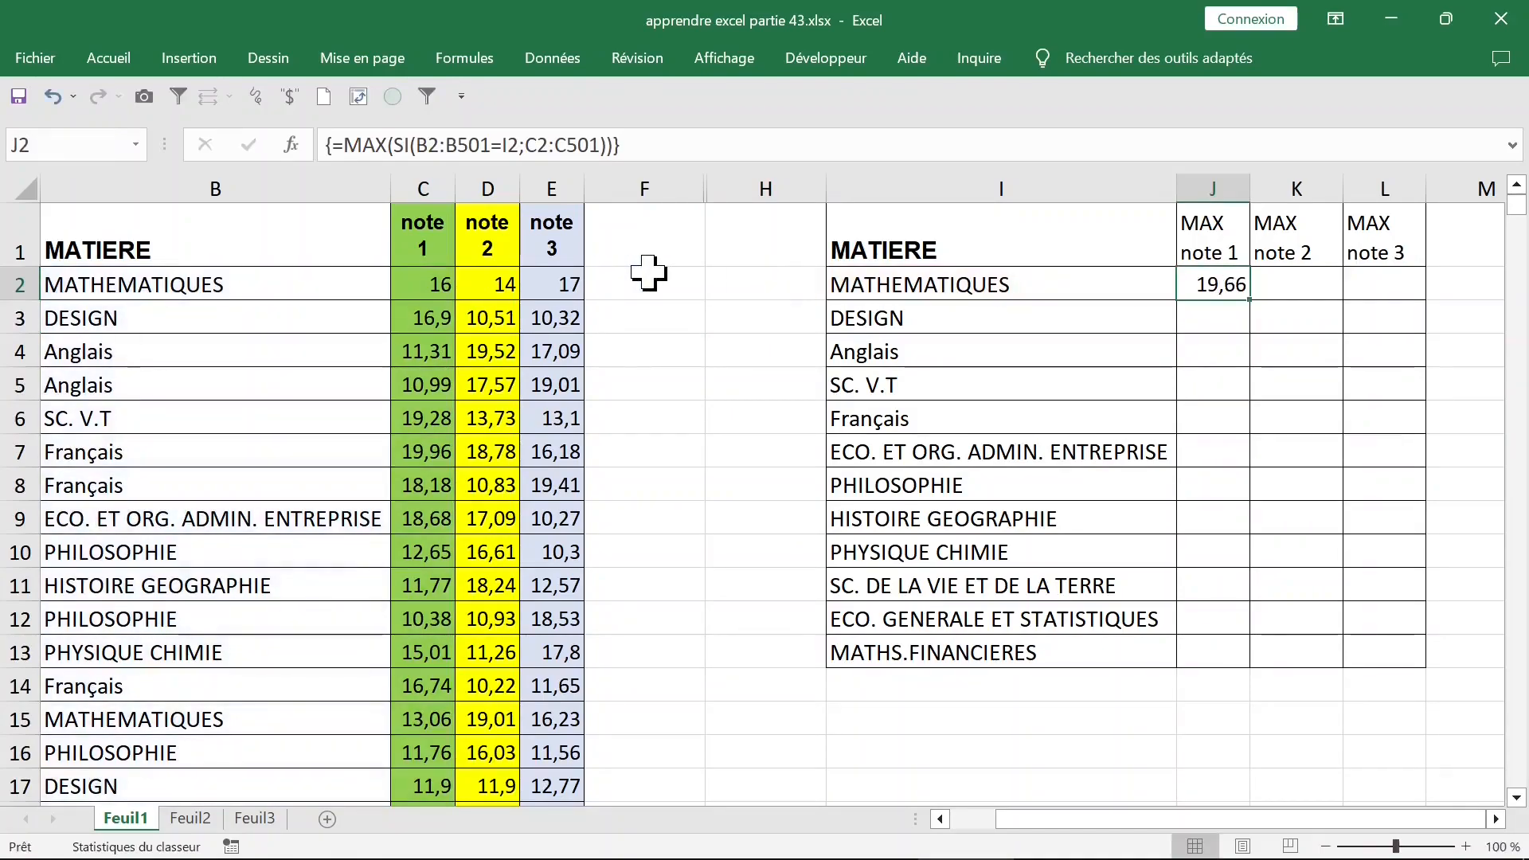
left_click_drag(1249, 300, 1256, 661)
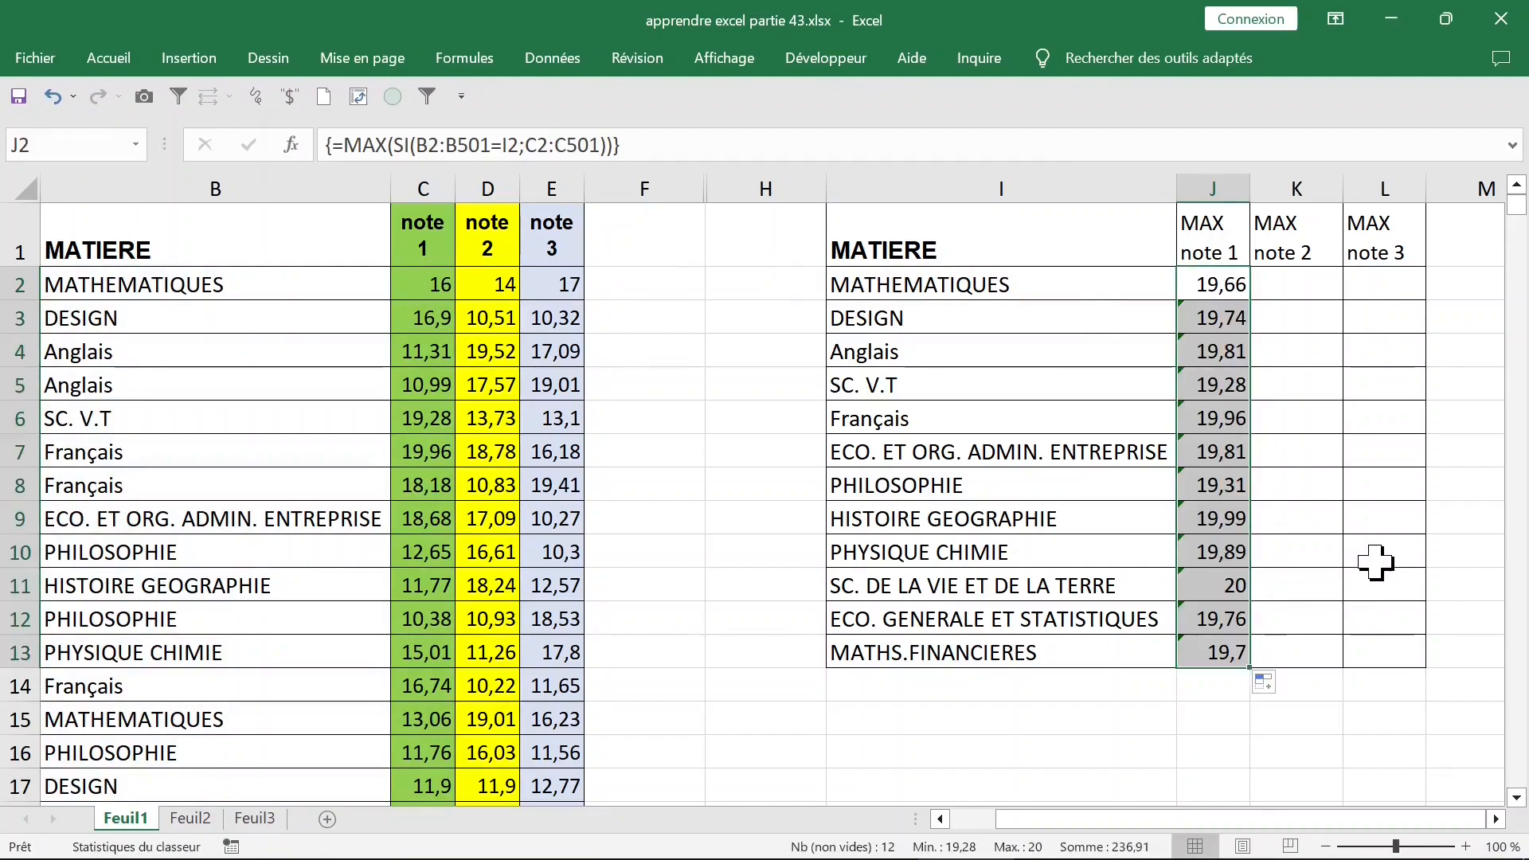
- Check the ranges referenced by the copied formula in J4 and undo the fill down column J
left_click(1227, 385)
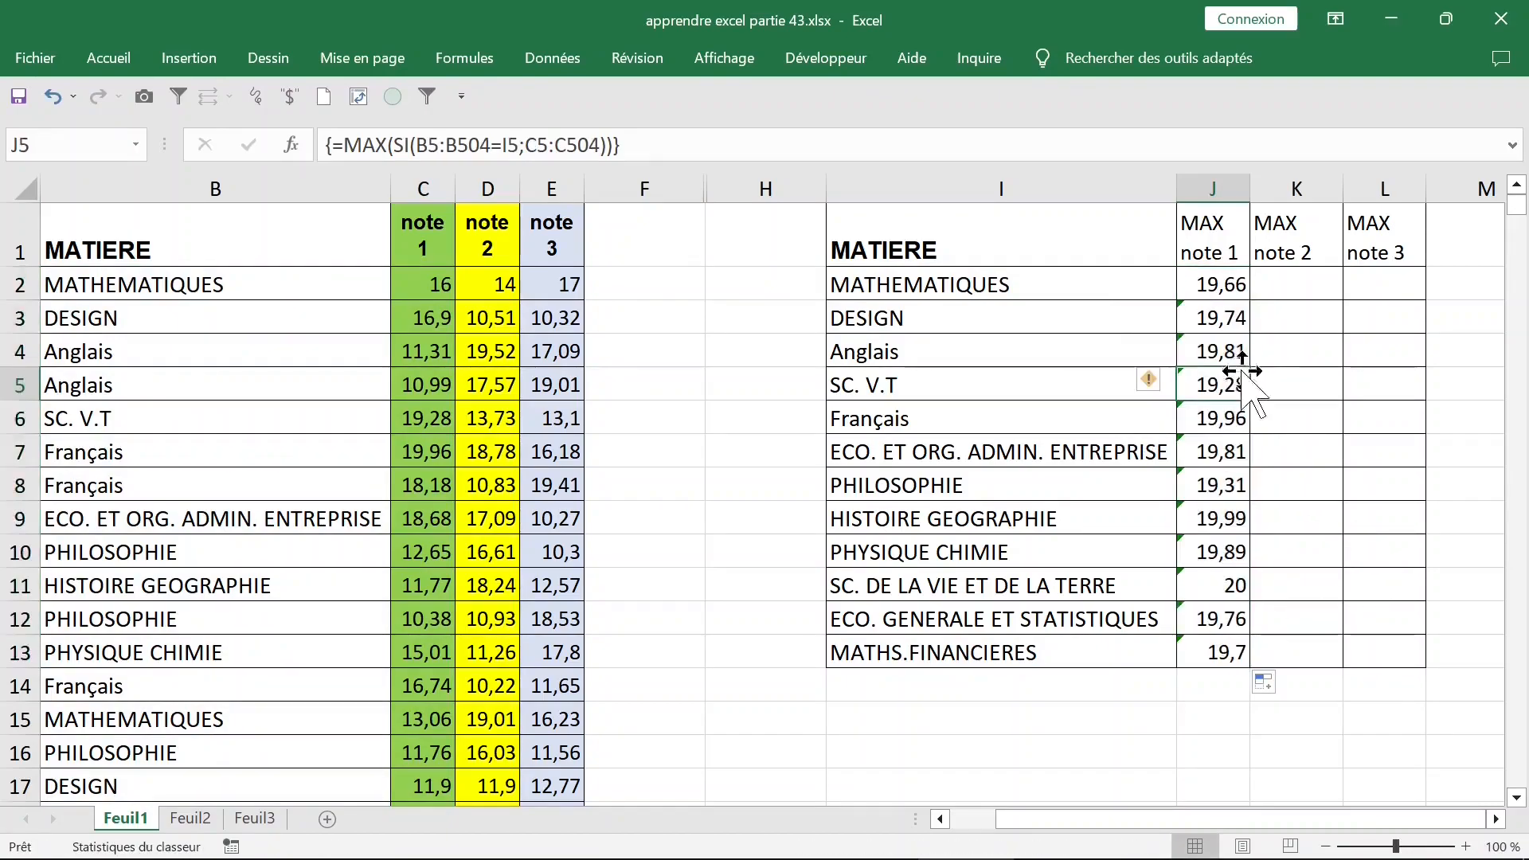
double_click(1216, 359)
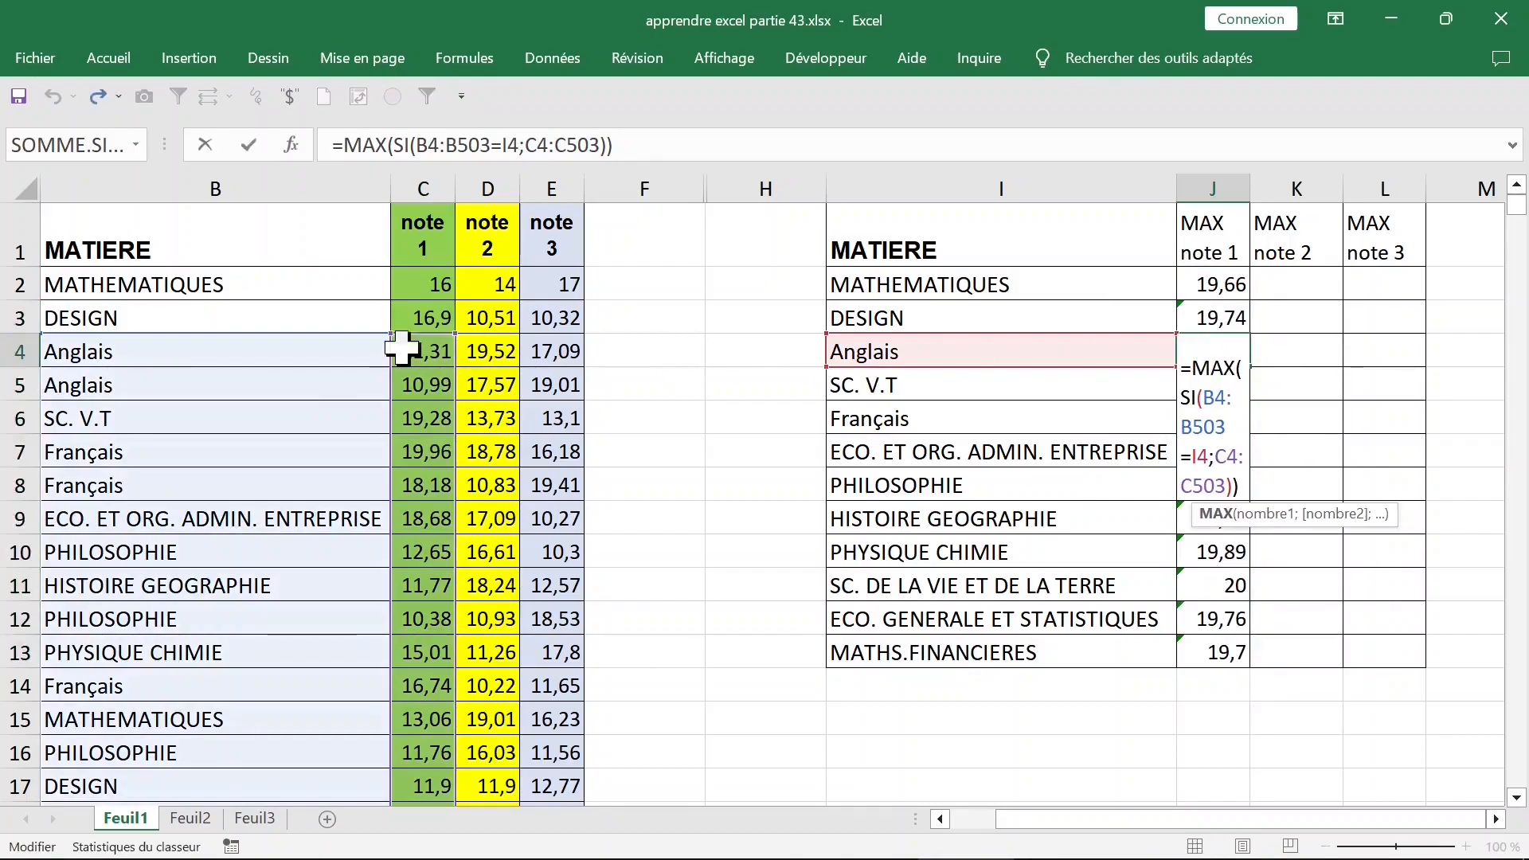
key("ctrl+shift+Return")
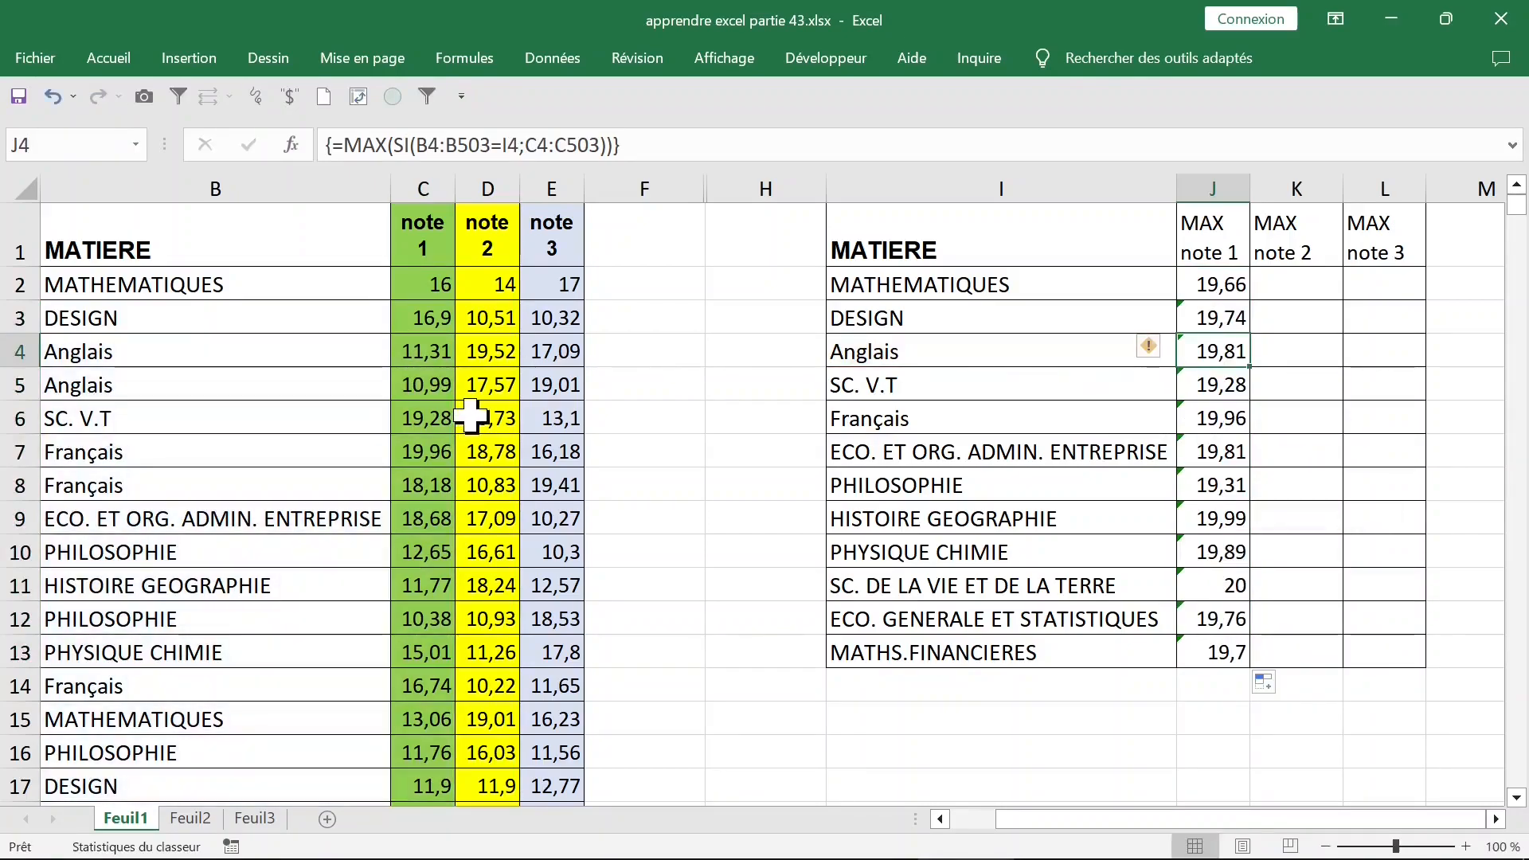
key("ctrl+z")
key("ctrl+z")
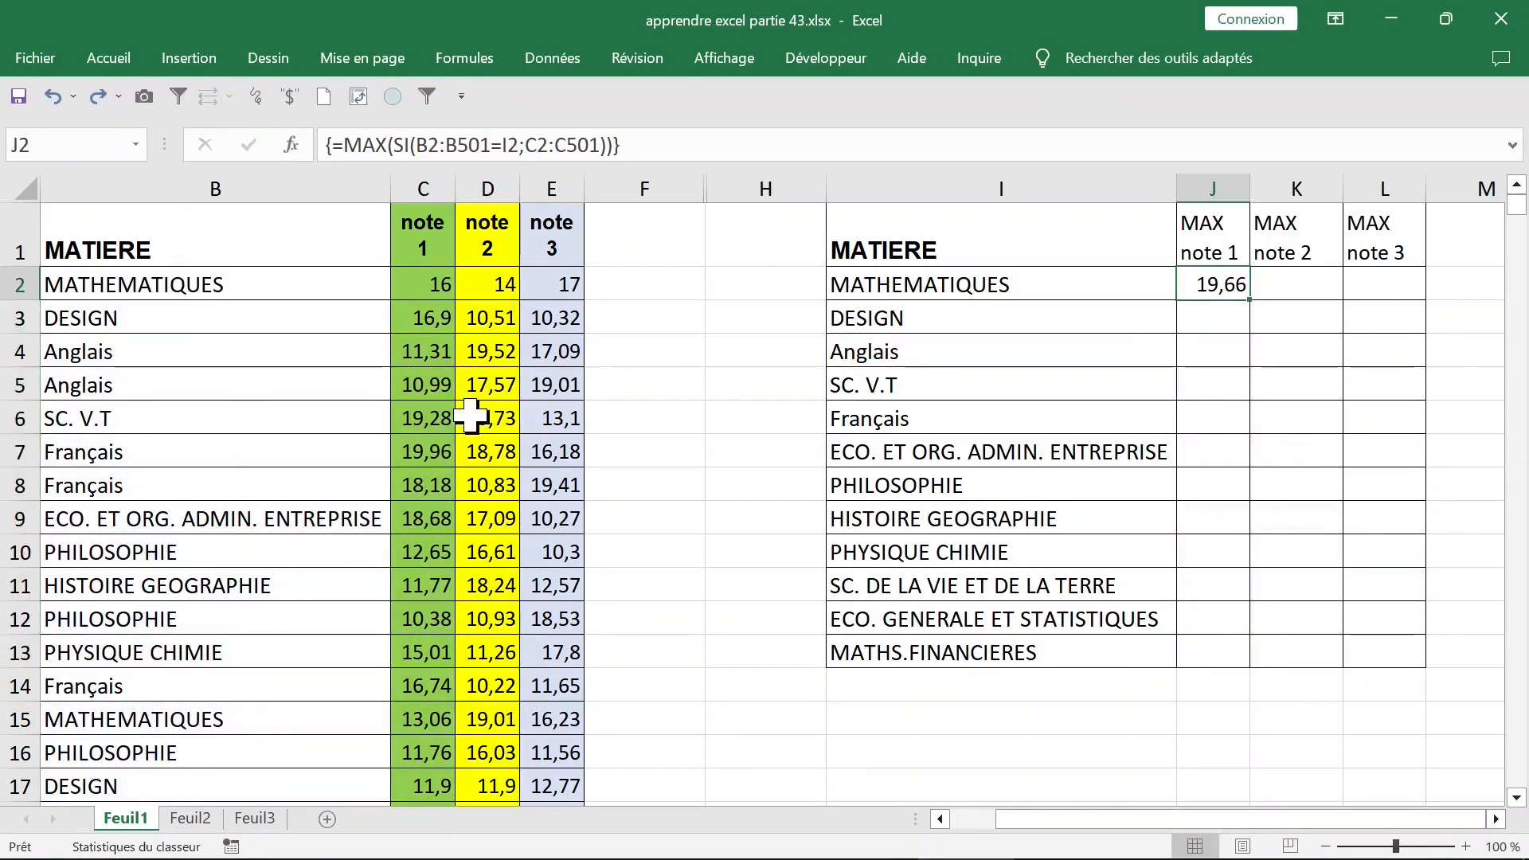
- Make both ranges in the J2 formula absolute, as $B$2:$B$501 and $C$2:$C$501
left_click(421, 143)
left_click_drag(420, 144, 488, 145)
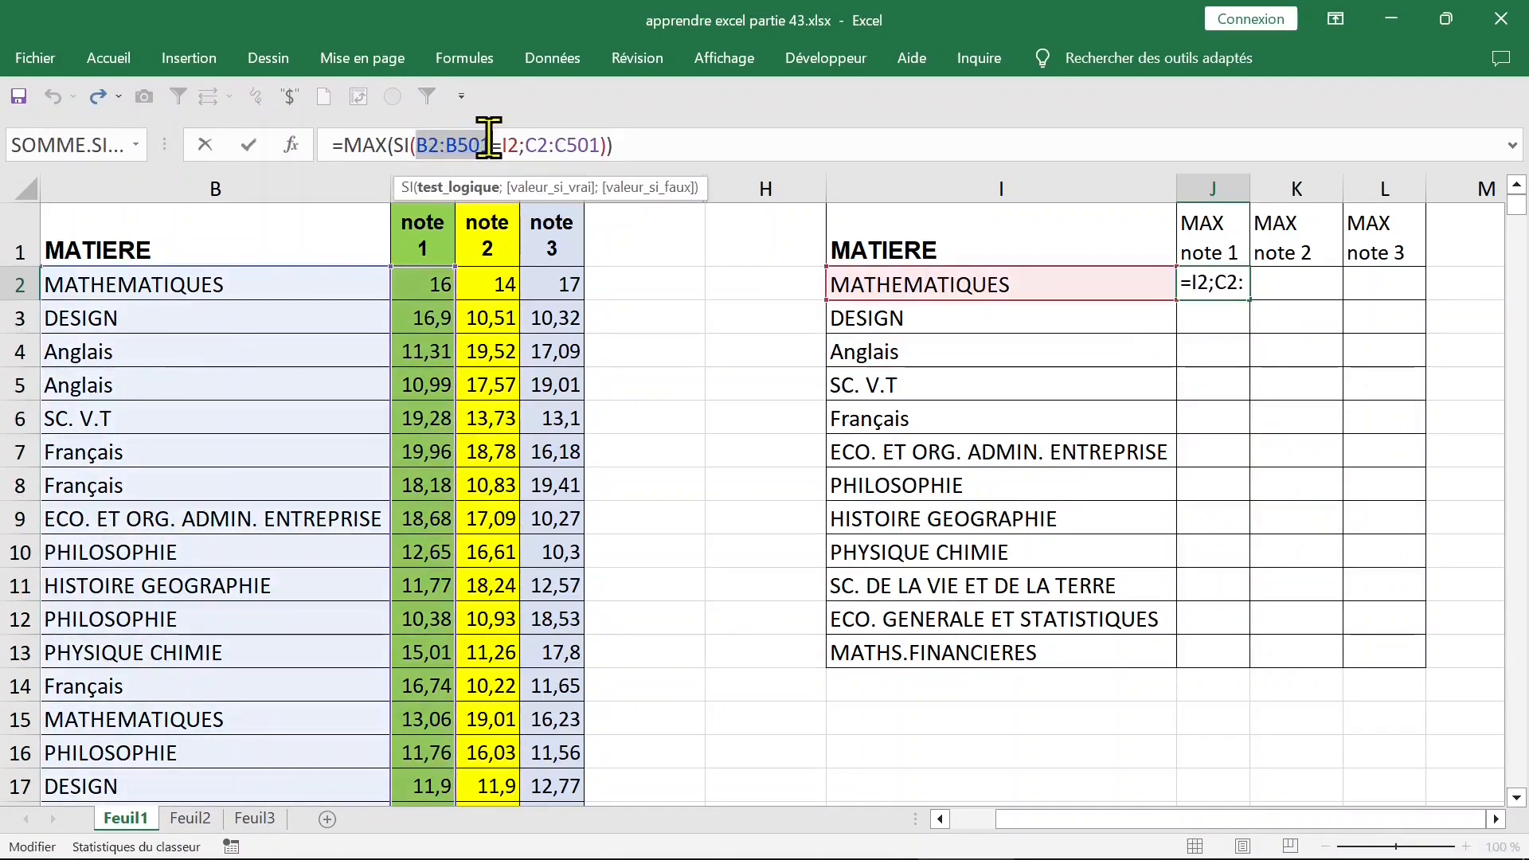
key("F4")
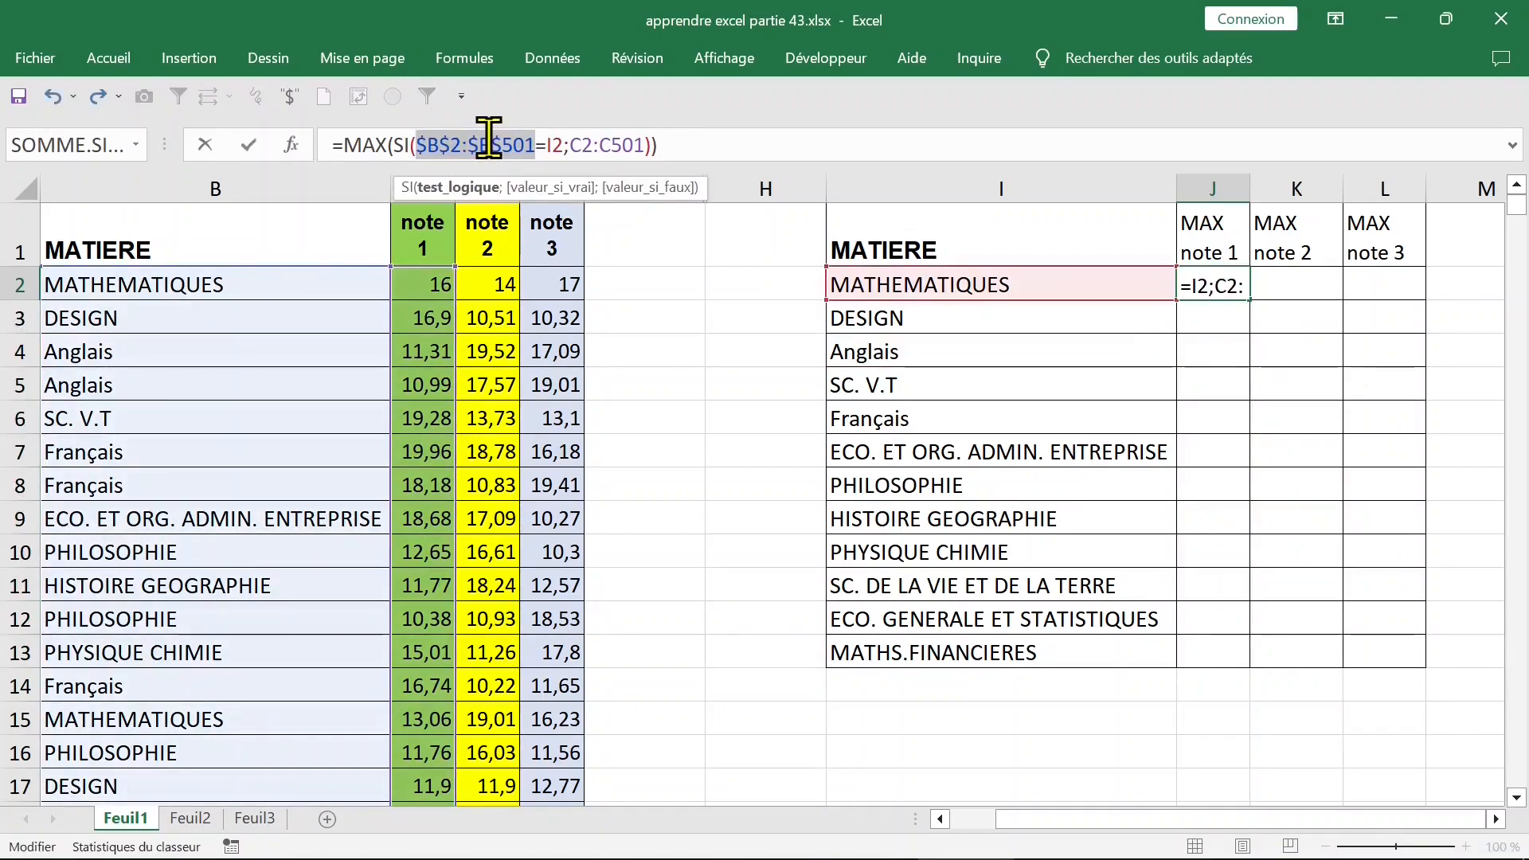
left_click(623, 144)
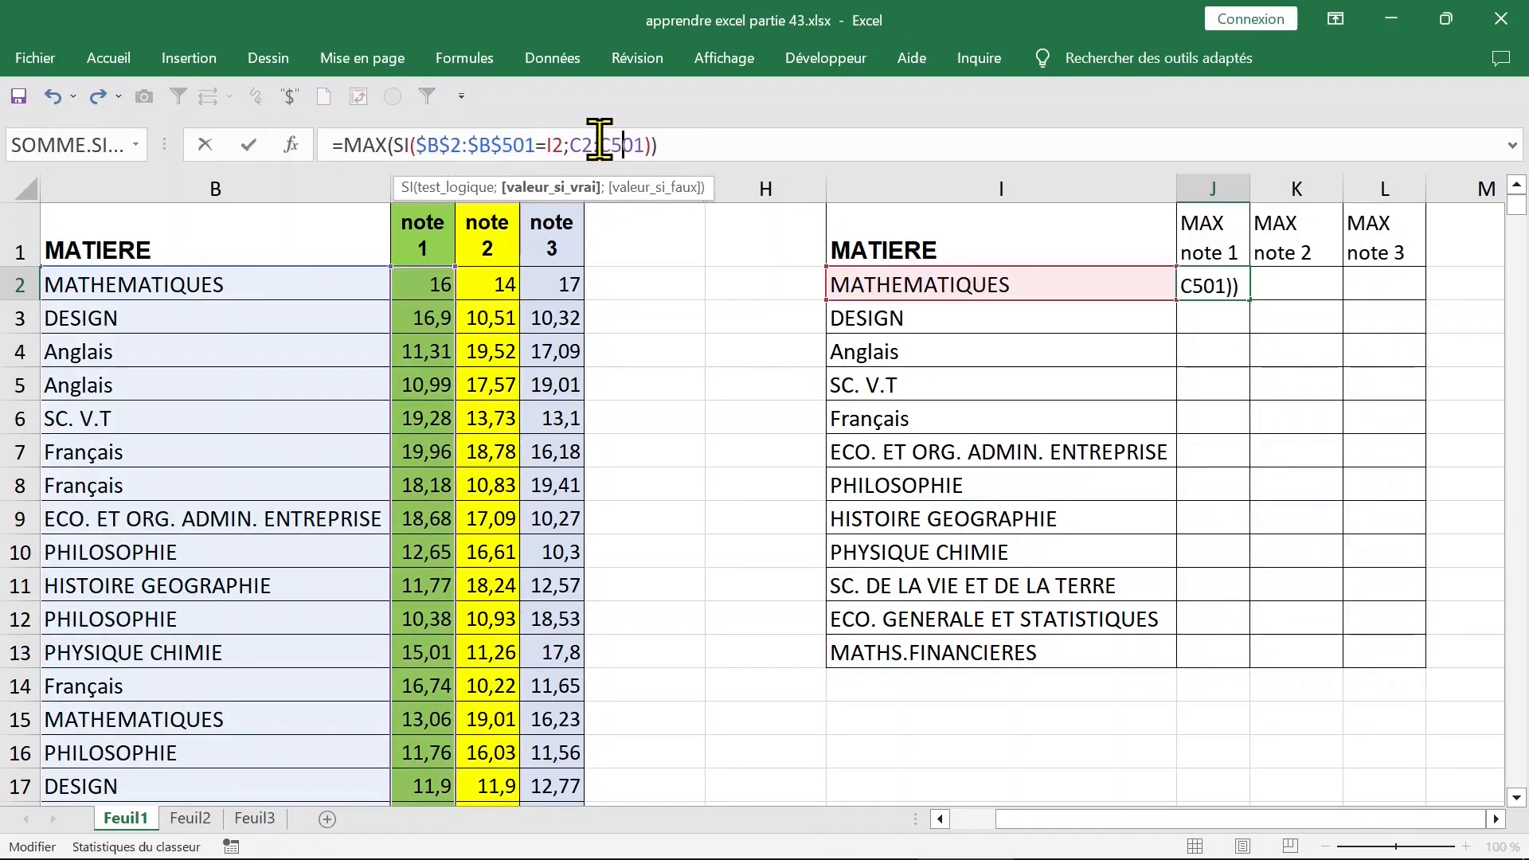
left_click_drag(570, 144, 653, 144)
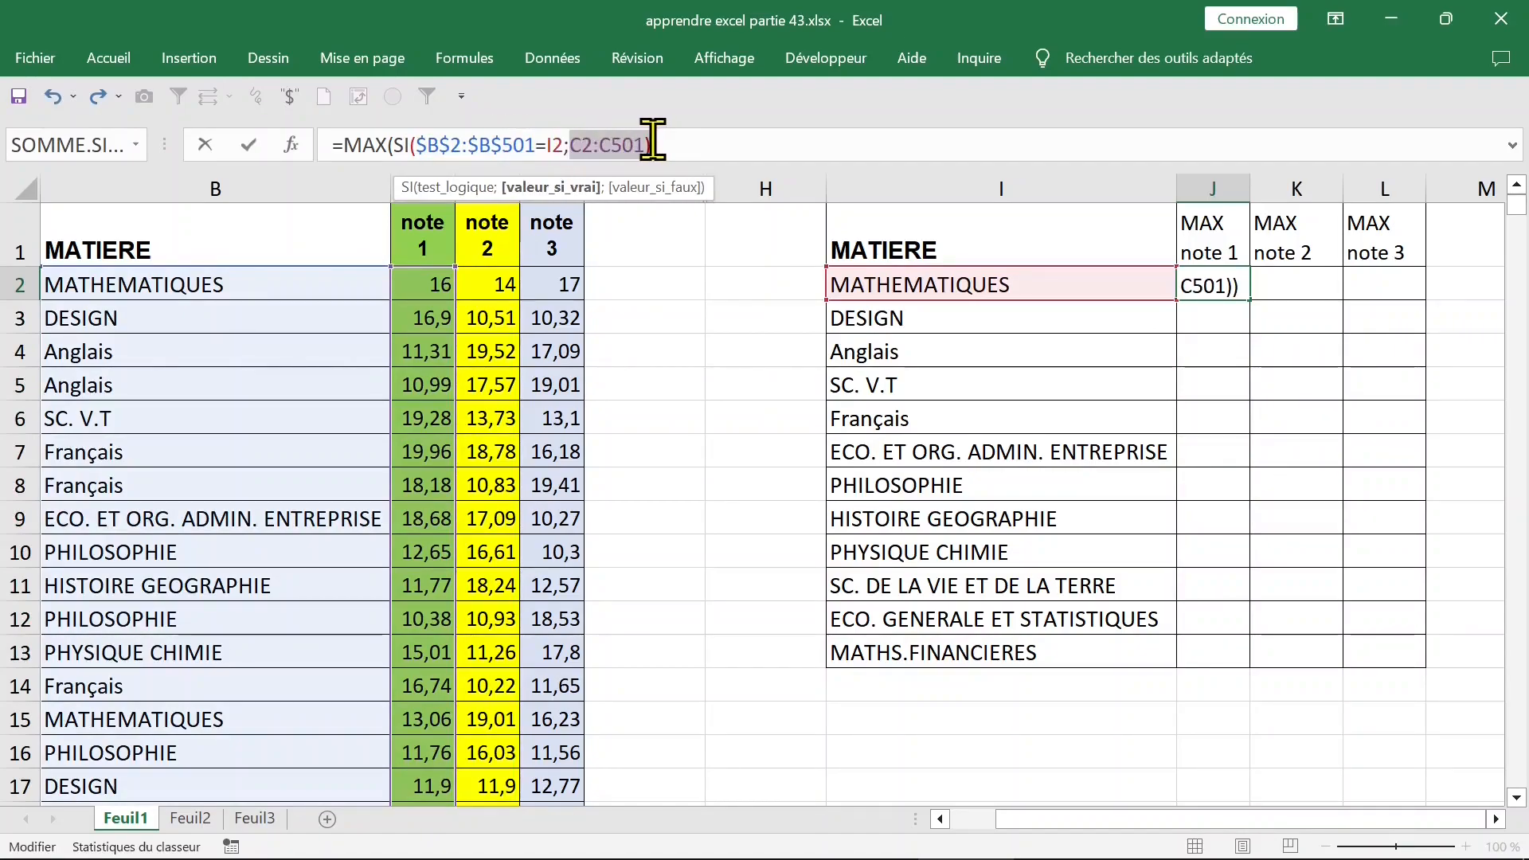
key("F4")
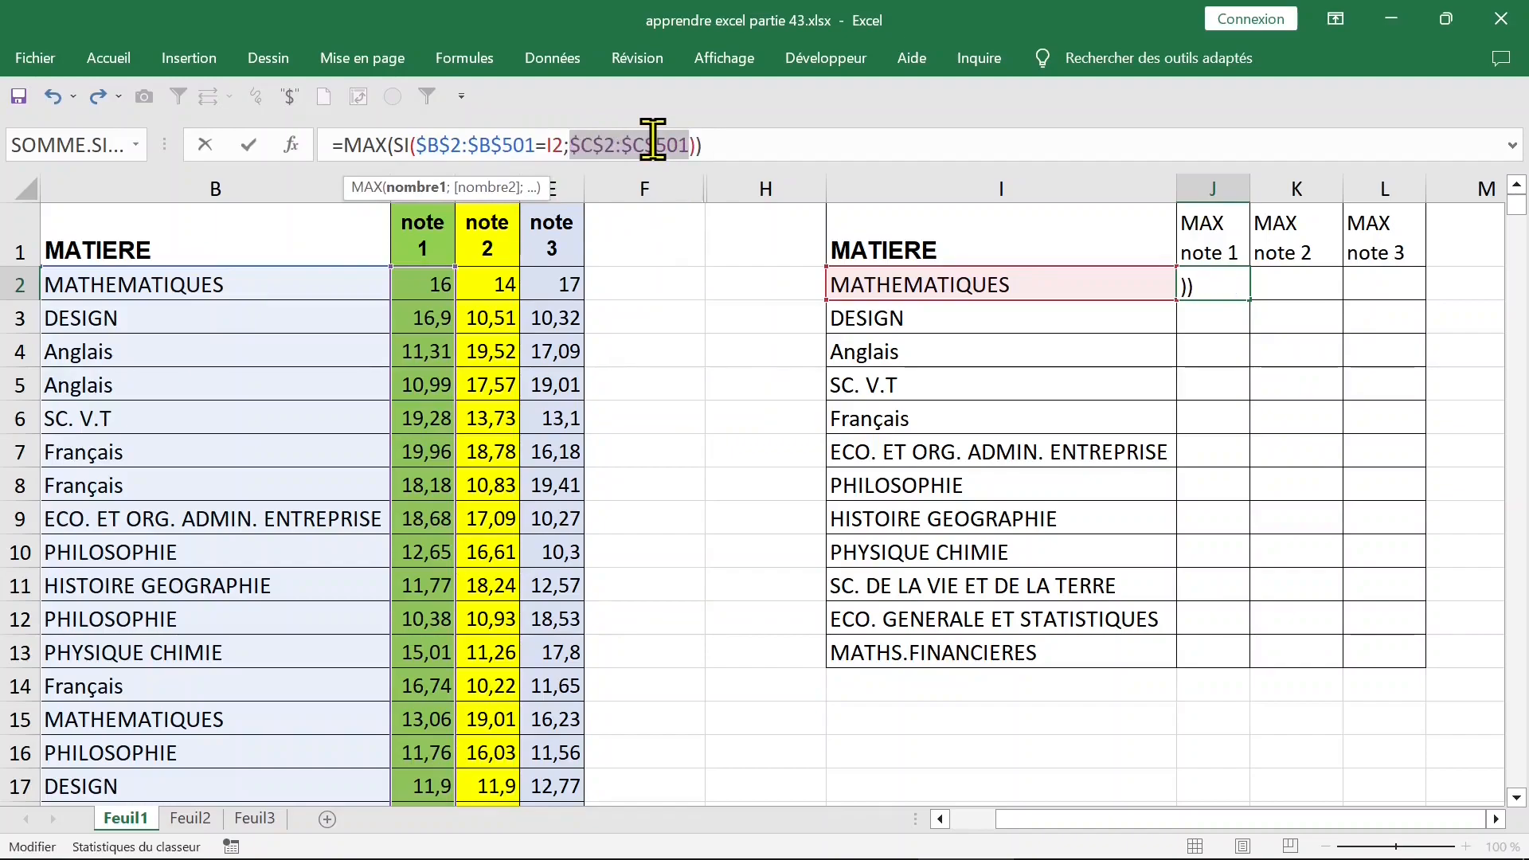
- Lock the criterion's column as $I2, re-enter J2 as an array formula and fill it down to J13
left_click(554, 145)
key("F4")
key("F4")
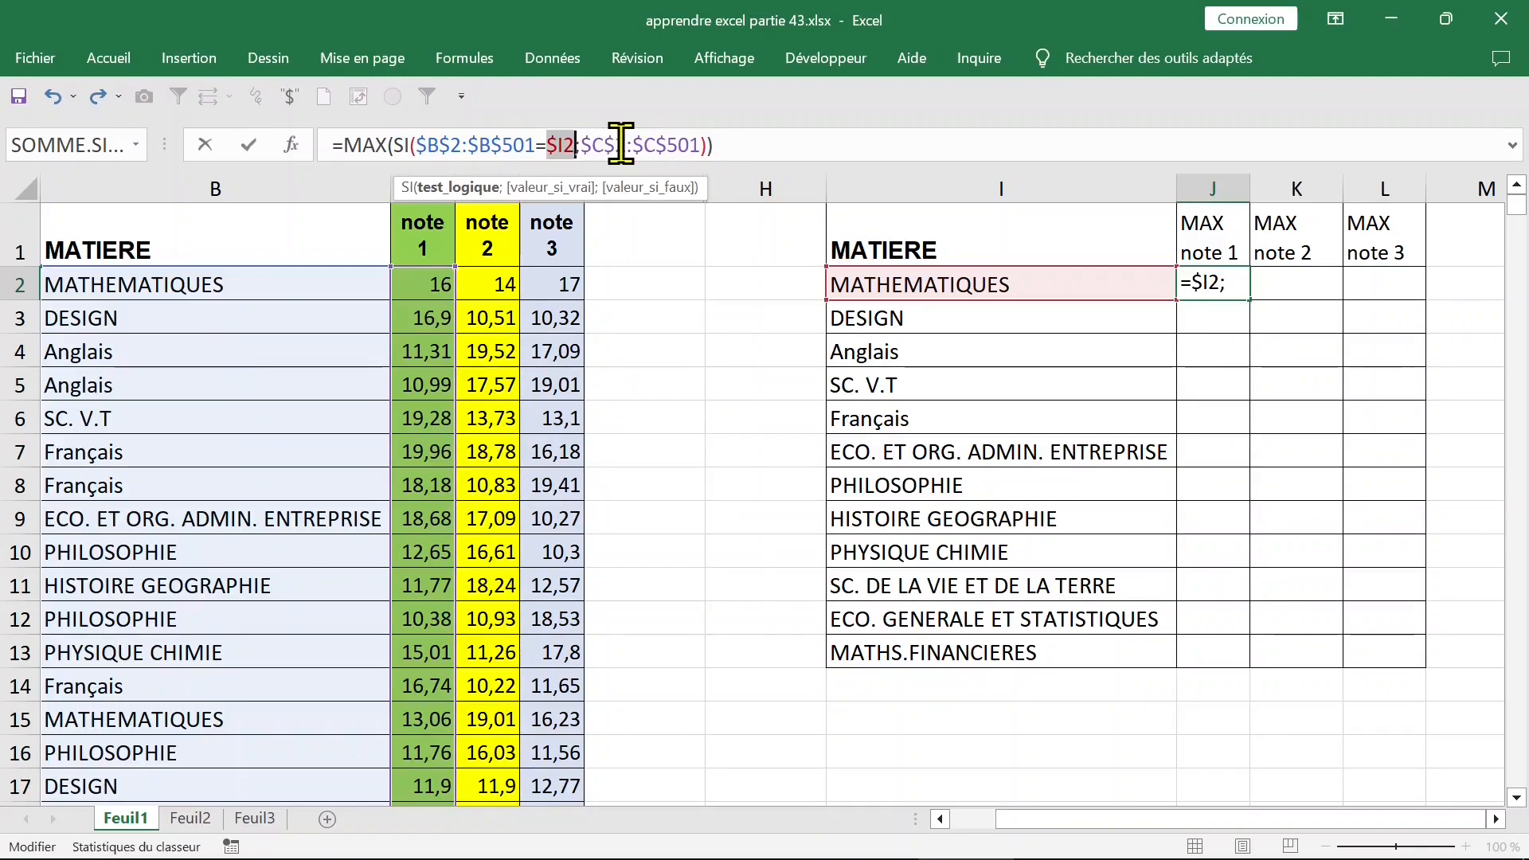
key("ctrl+shift+Return")
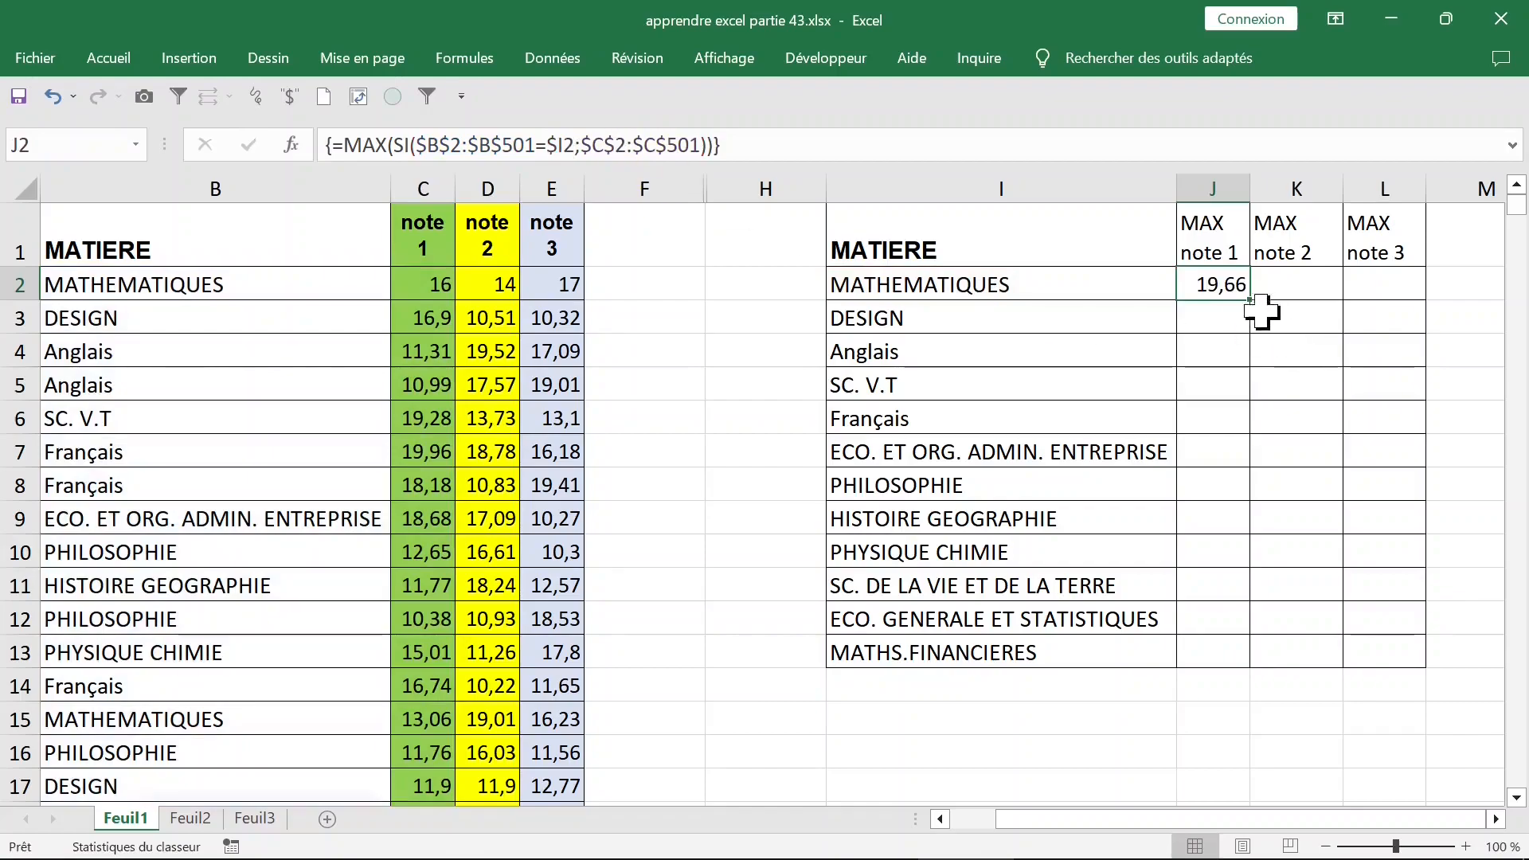
left_click_drag(1250, 301, 1241, 662)
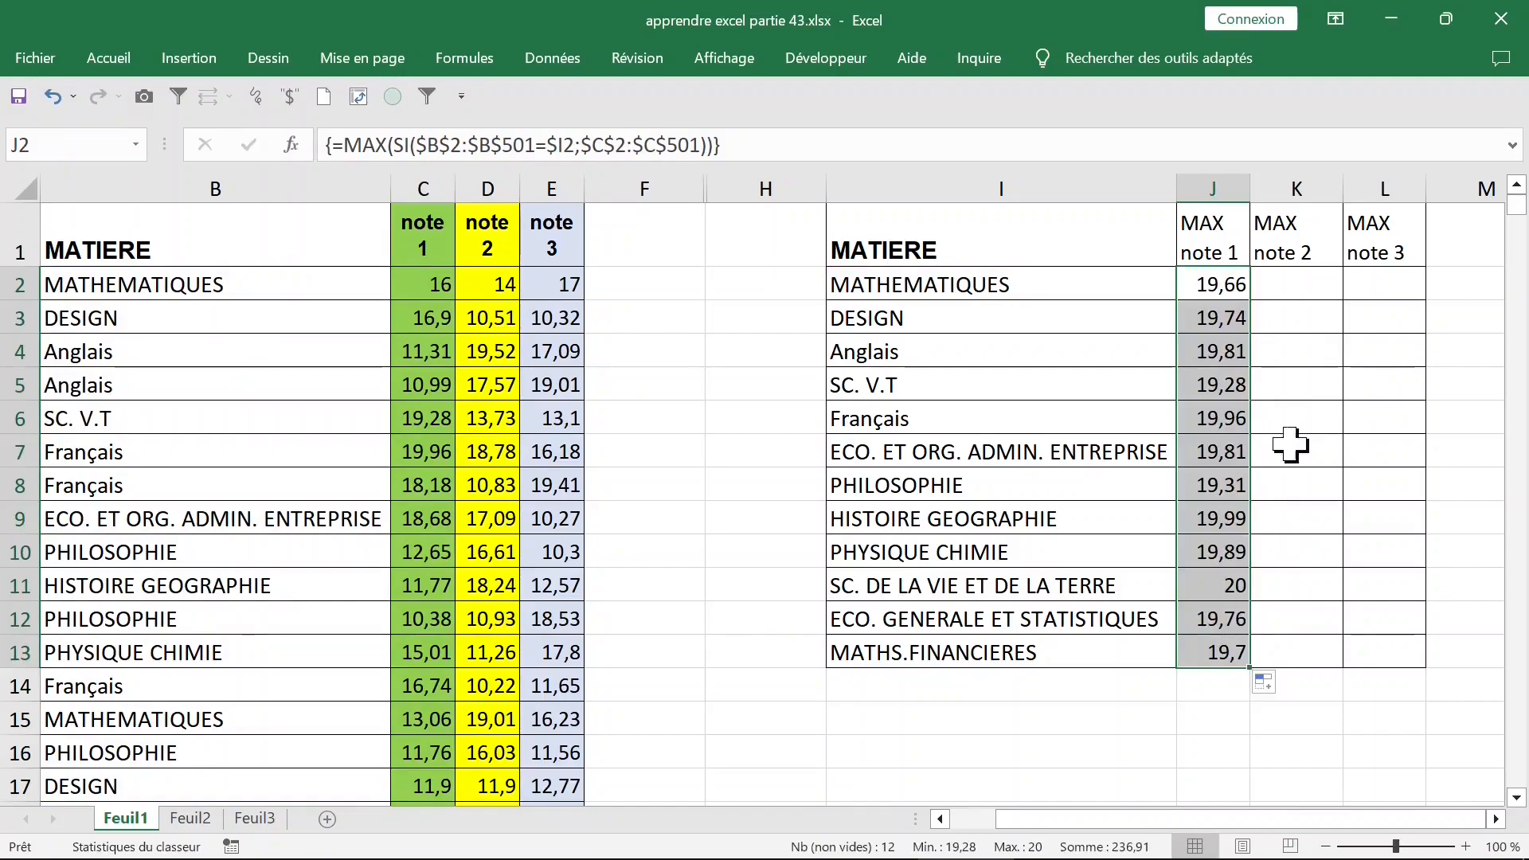
- Copy the J2 formula text, leaving out its equals sign
left_click(1301, 284)
left_click(1220, 292)
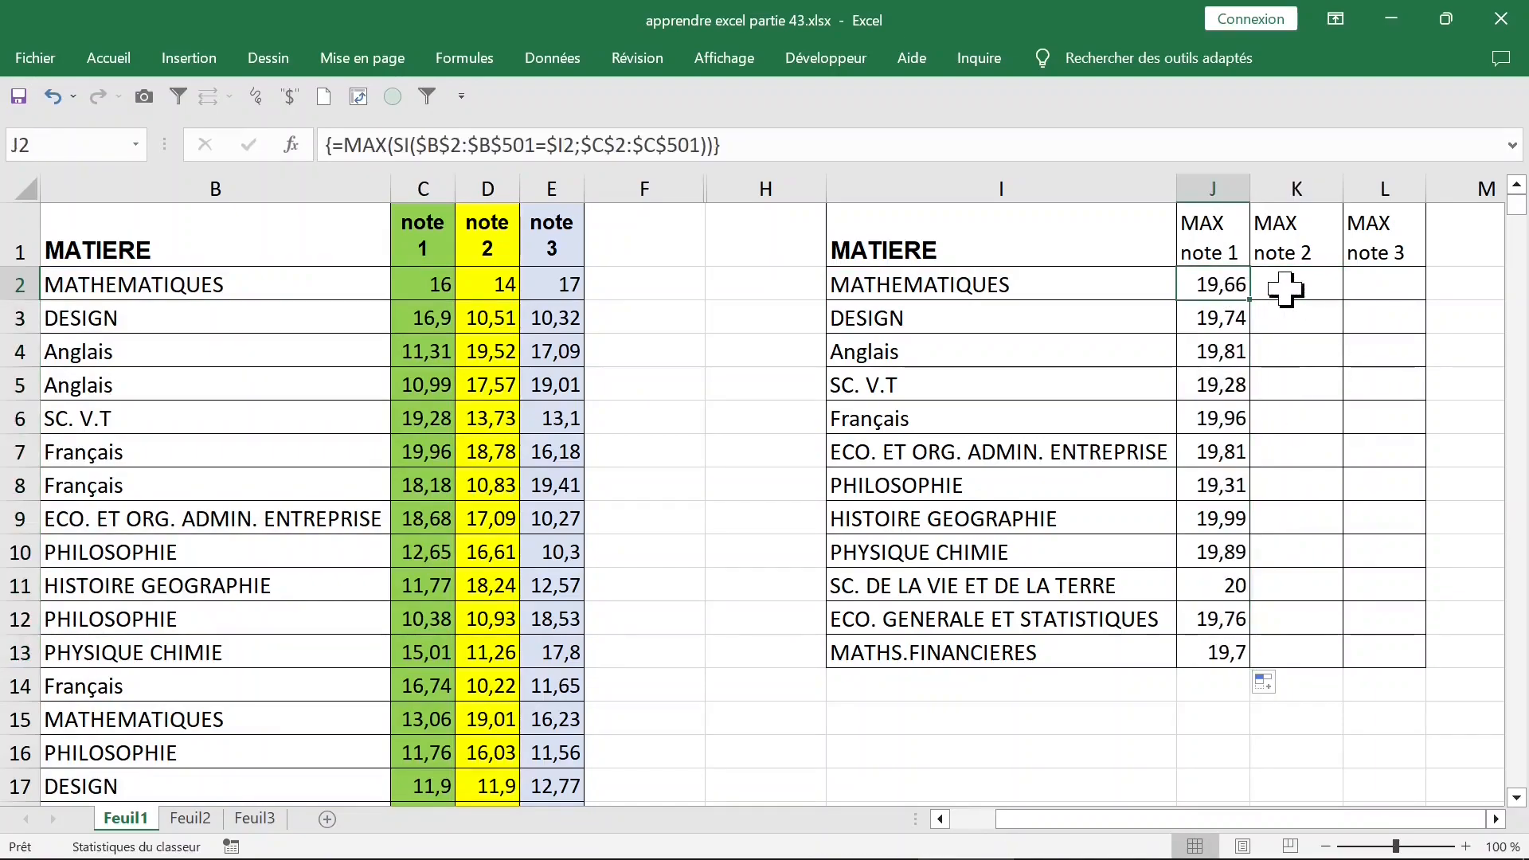
left_click(778, 144)
left_click_drag(727, 146, 350, 148)
key("ctrl+c")
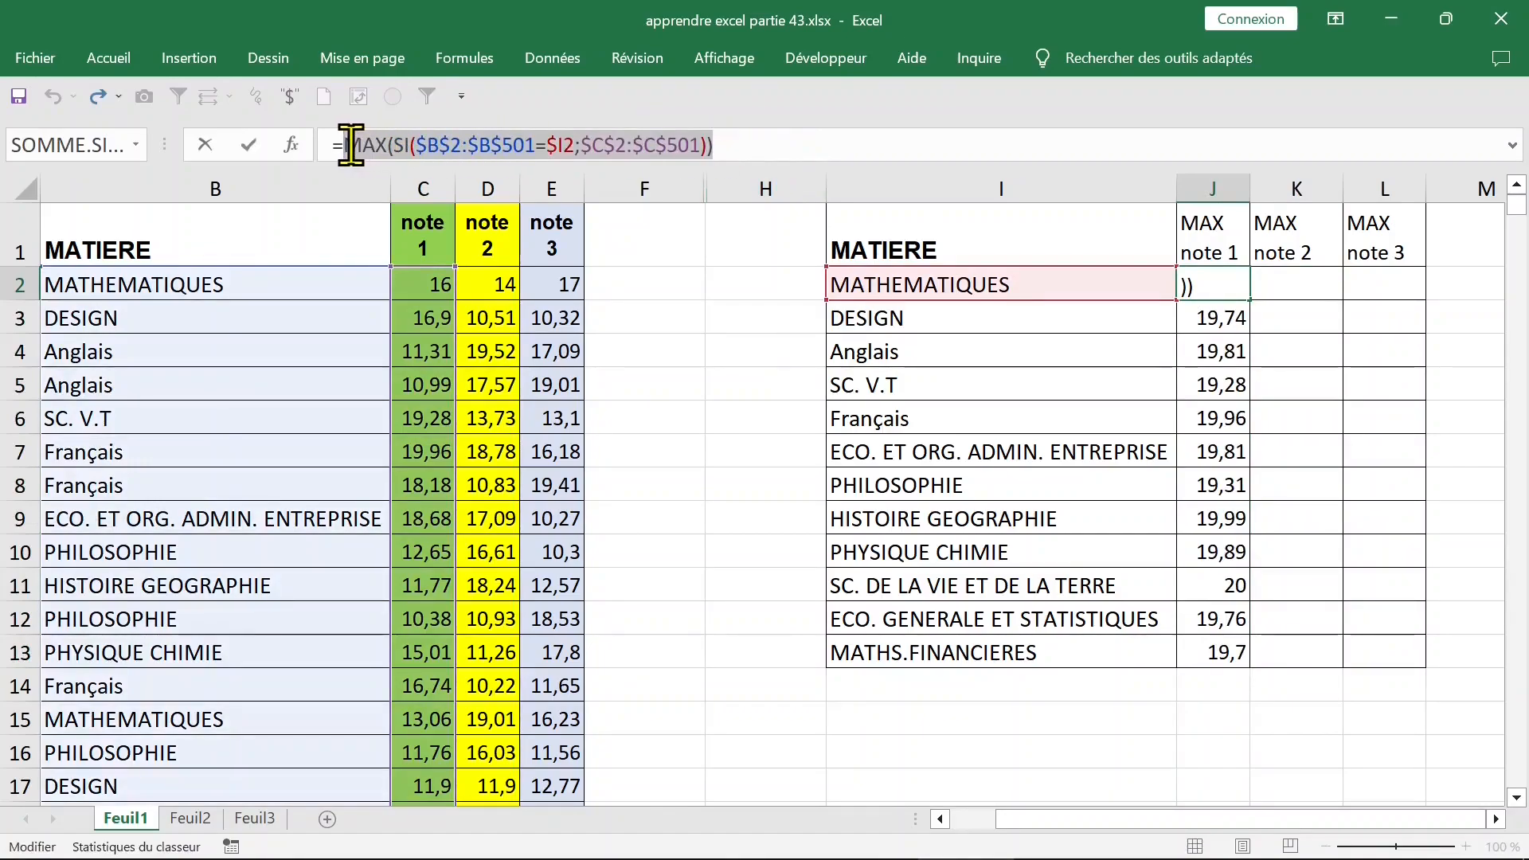
- Paste the copied formula text into K2 and restore its leading equals sign
key("Escape")
left_click(1323, 279)
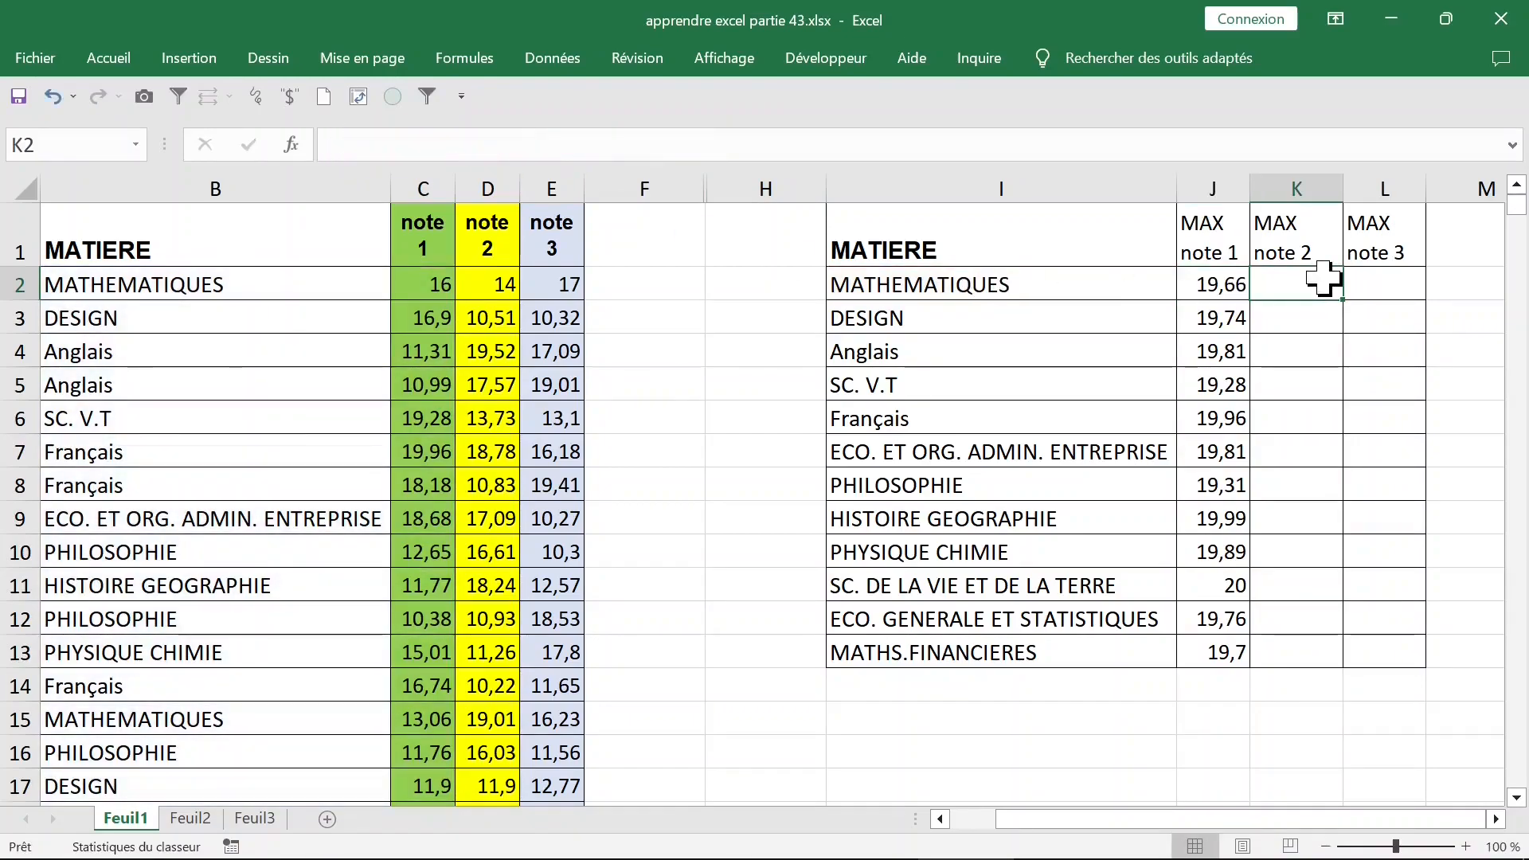
key("ctrl+v")
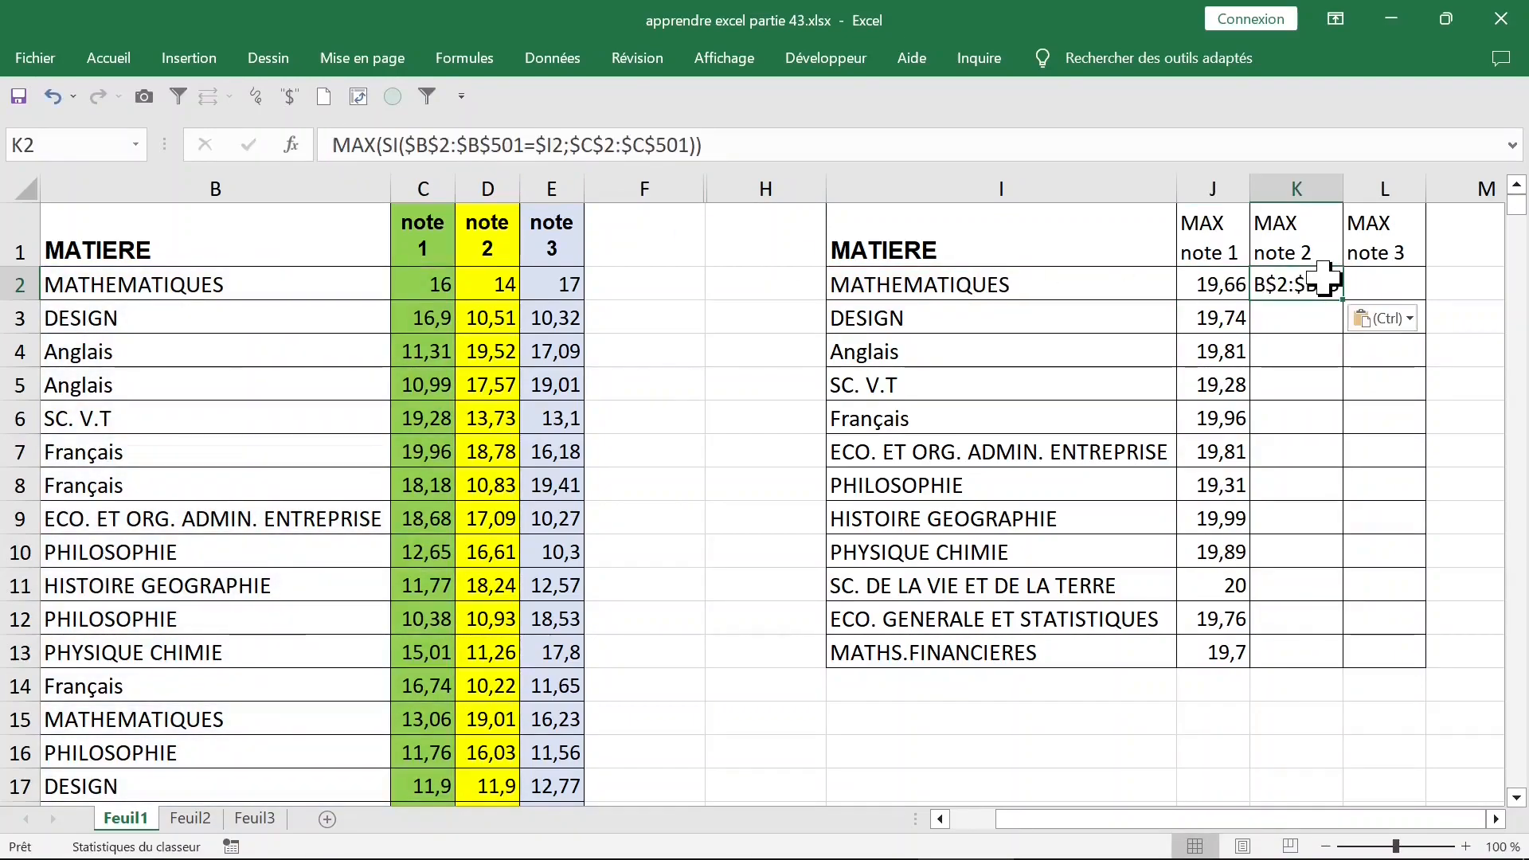
left_click(333, 143)
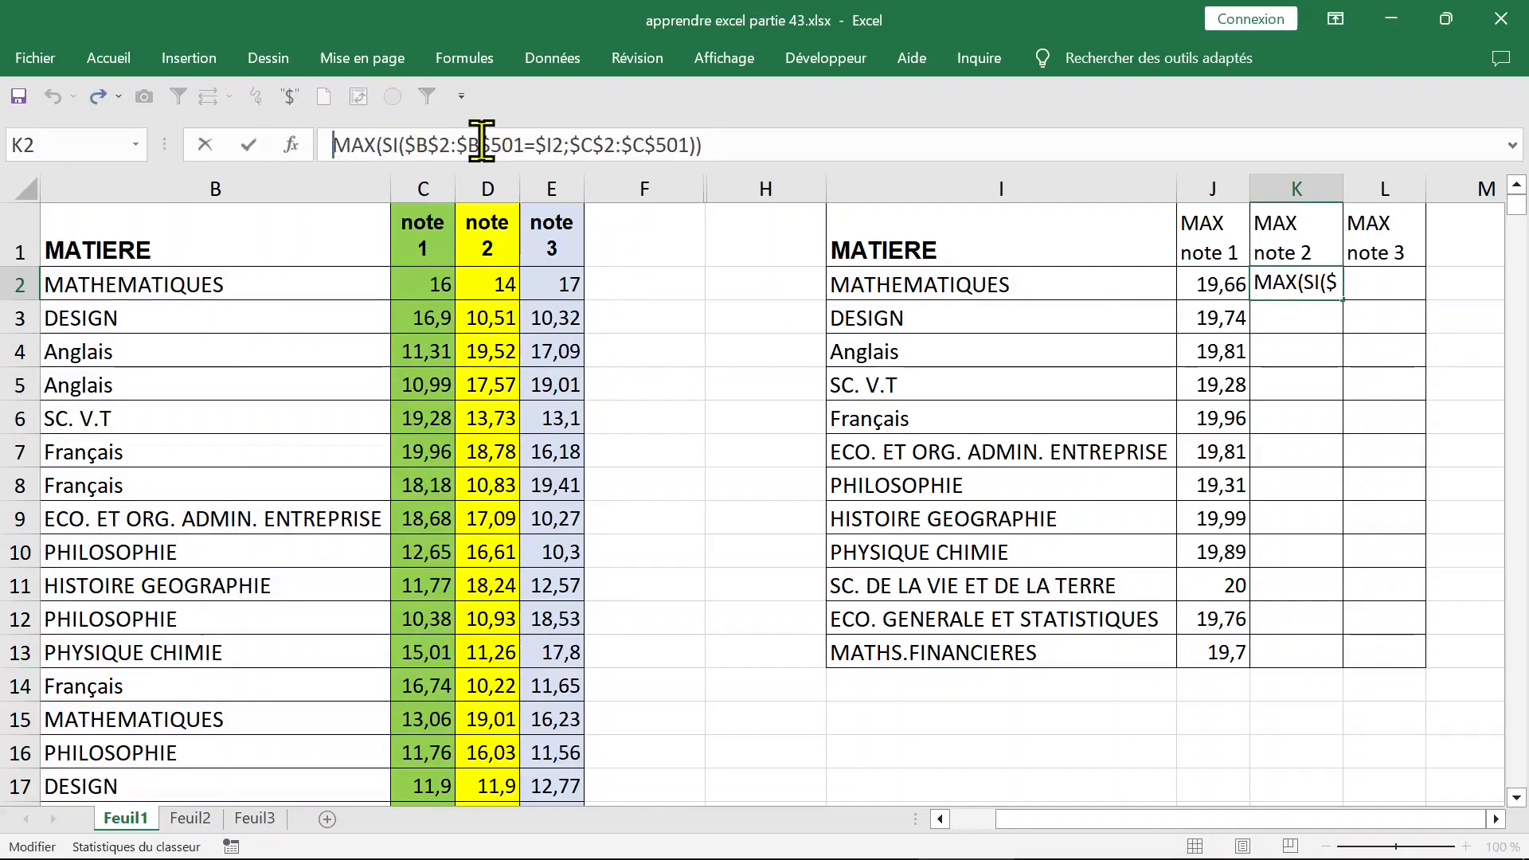
type("=")
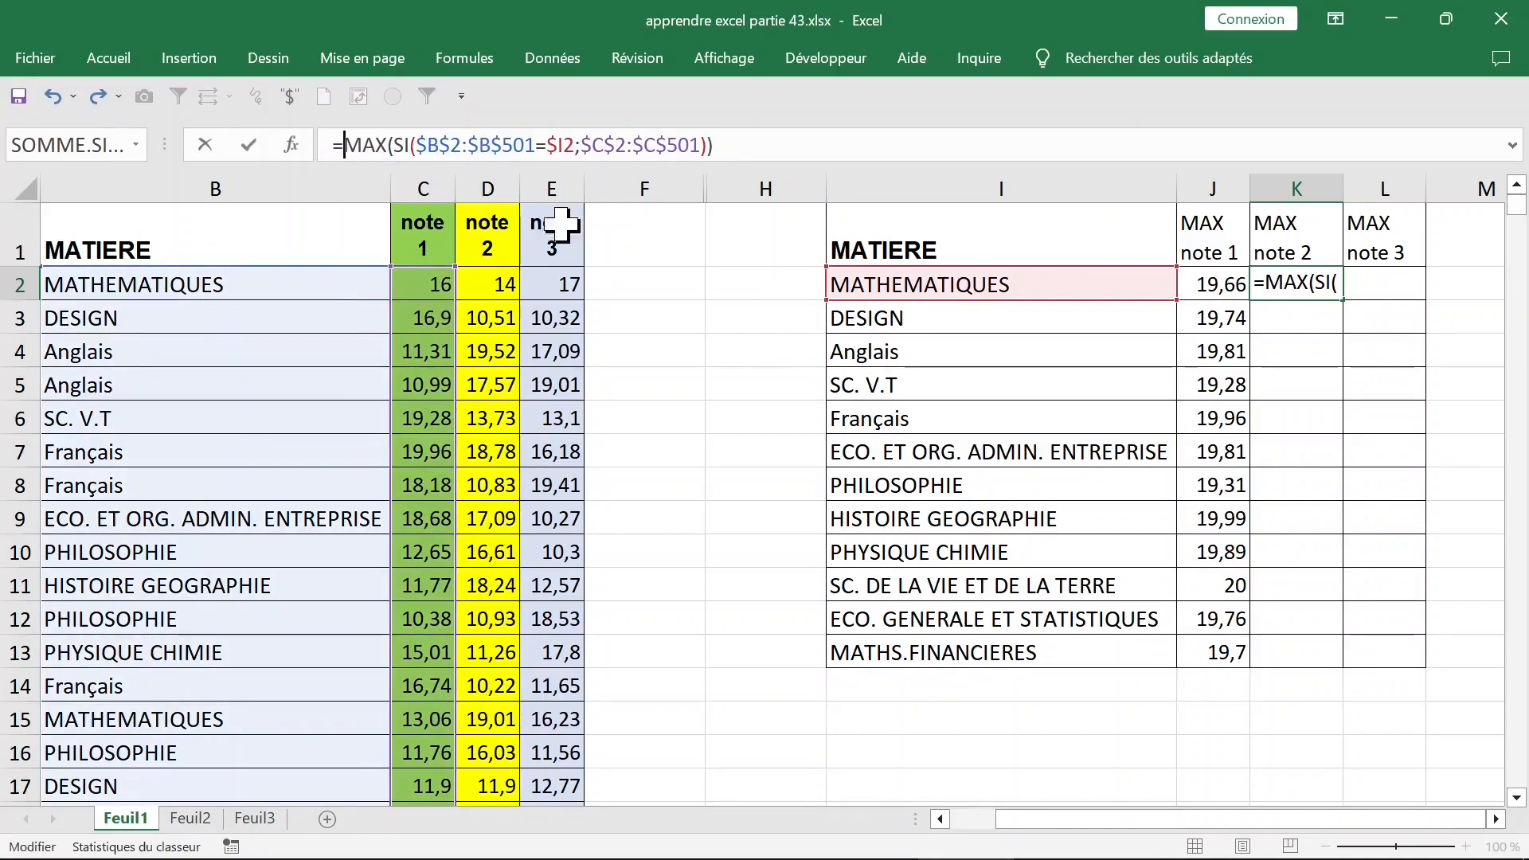
- Shift the K2 formula's note range to $D$2:$D$501, enter it as an array formula and fill it down to K13
left_click(637, 145)
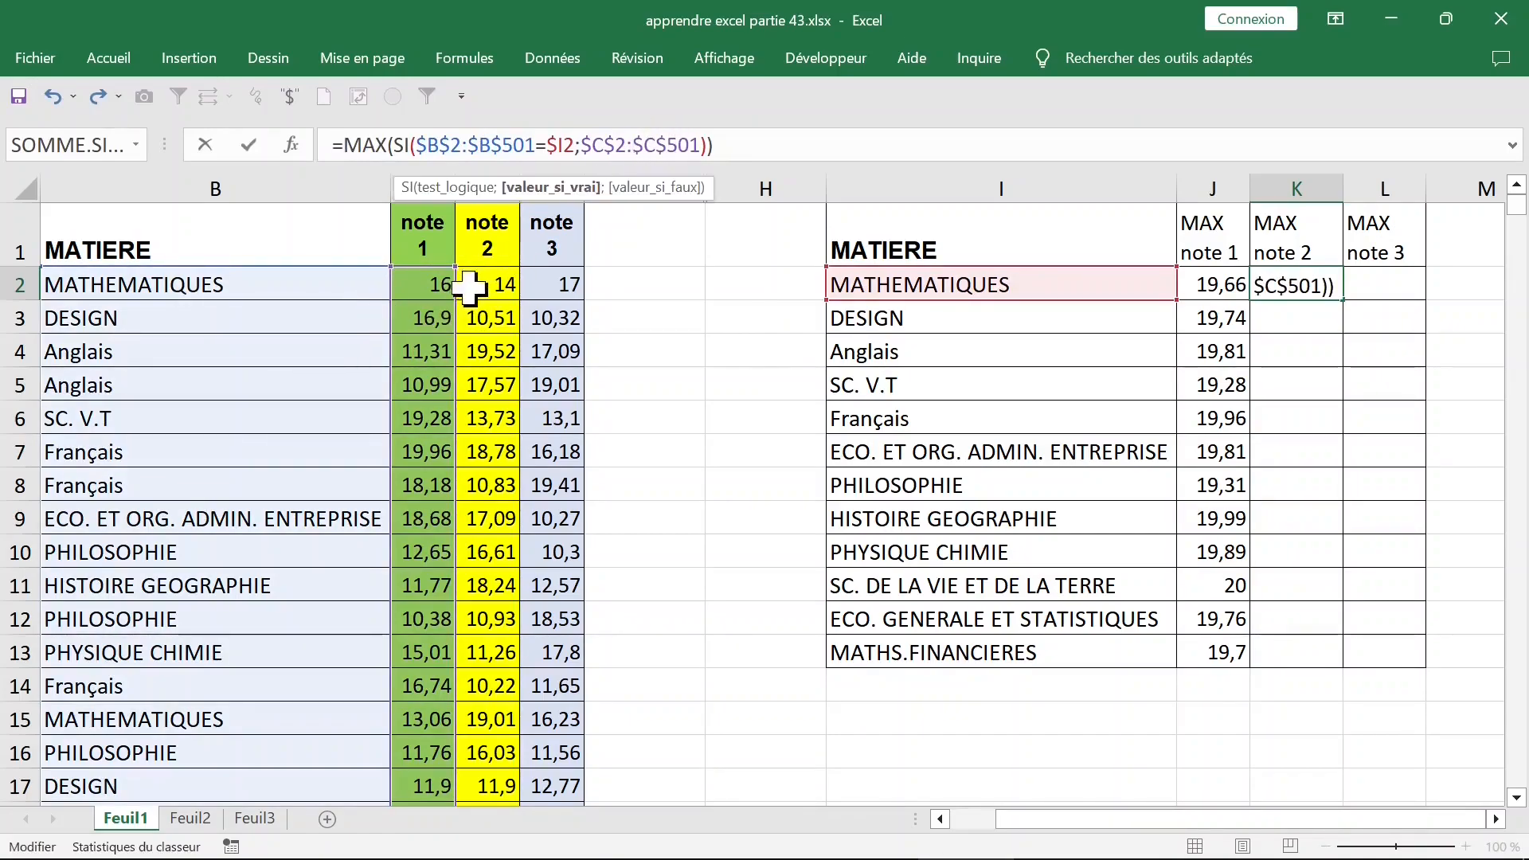
left_click_drag(458, 287, 488, 318)
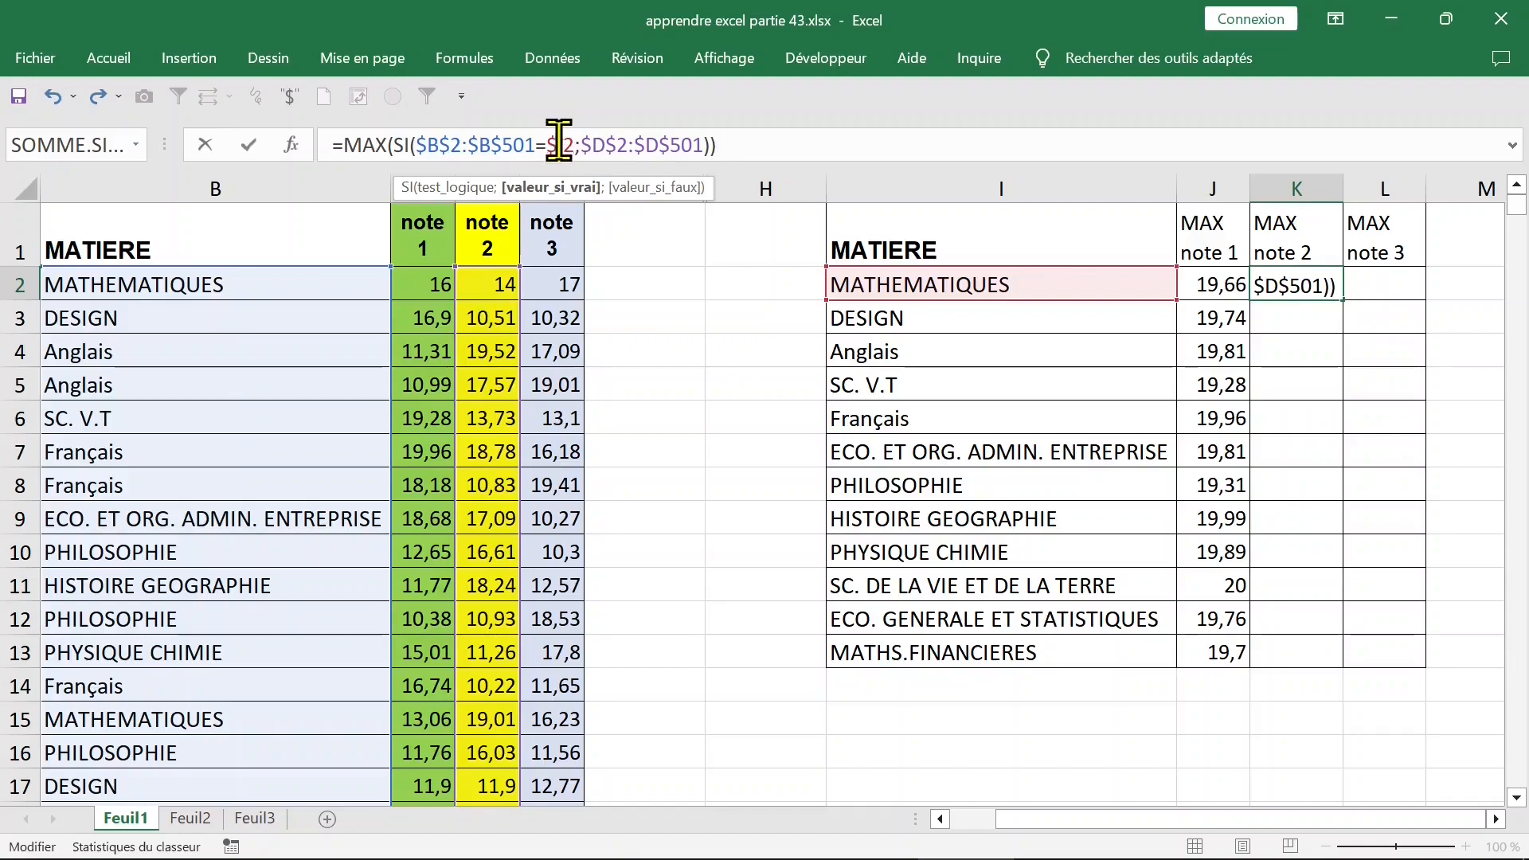
left_click(757, 140)
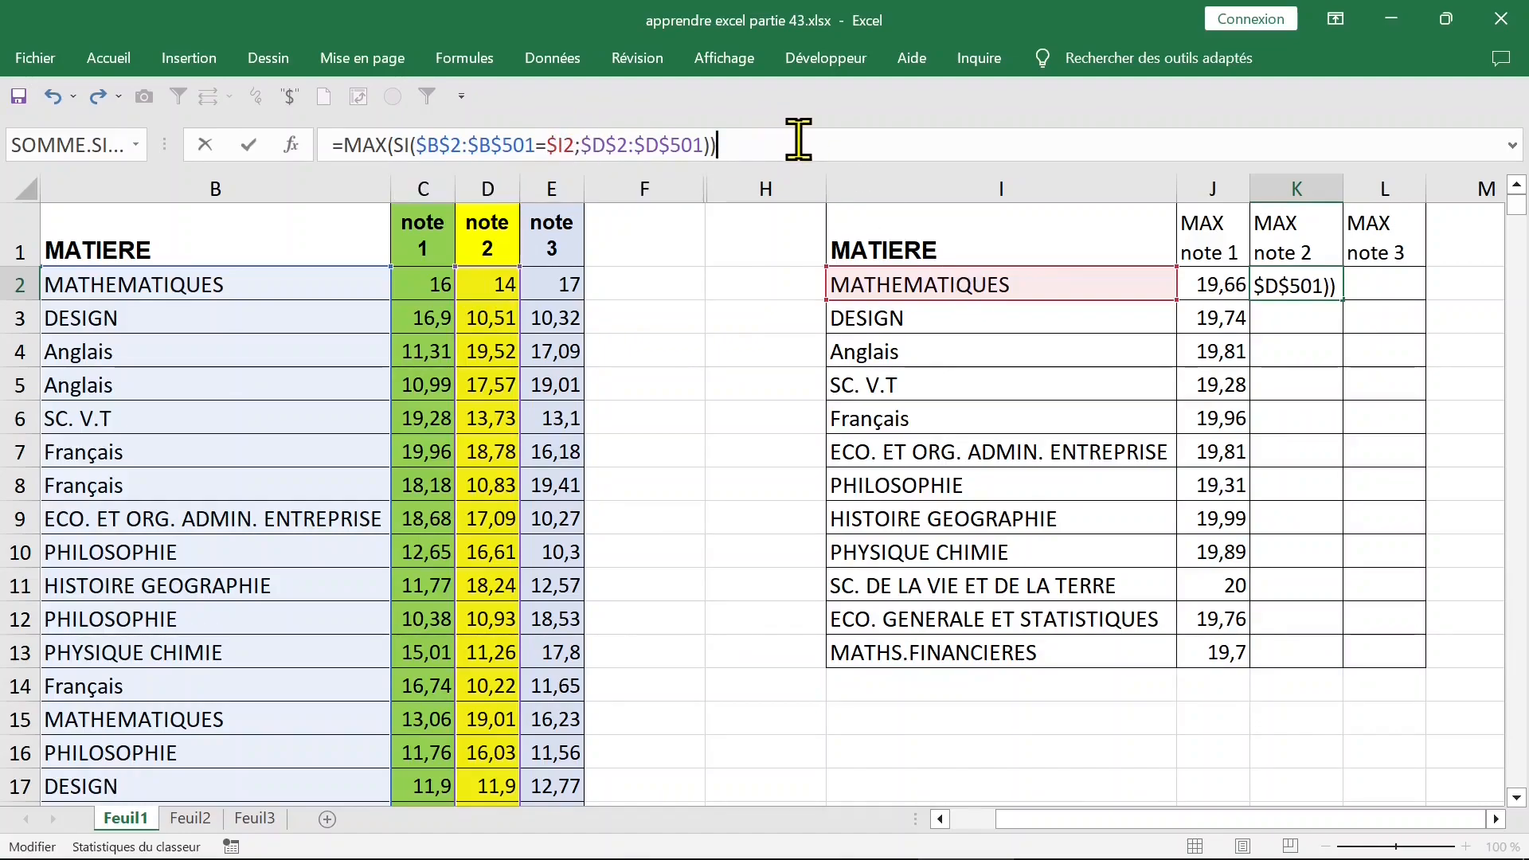
key("ctrl+shift+Return")
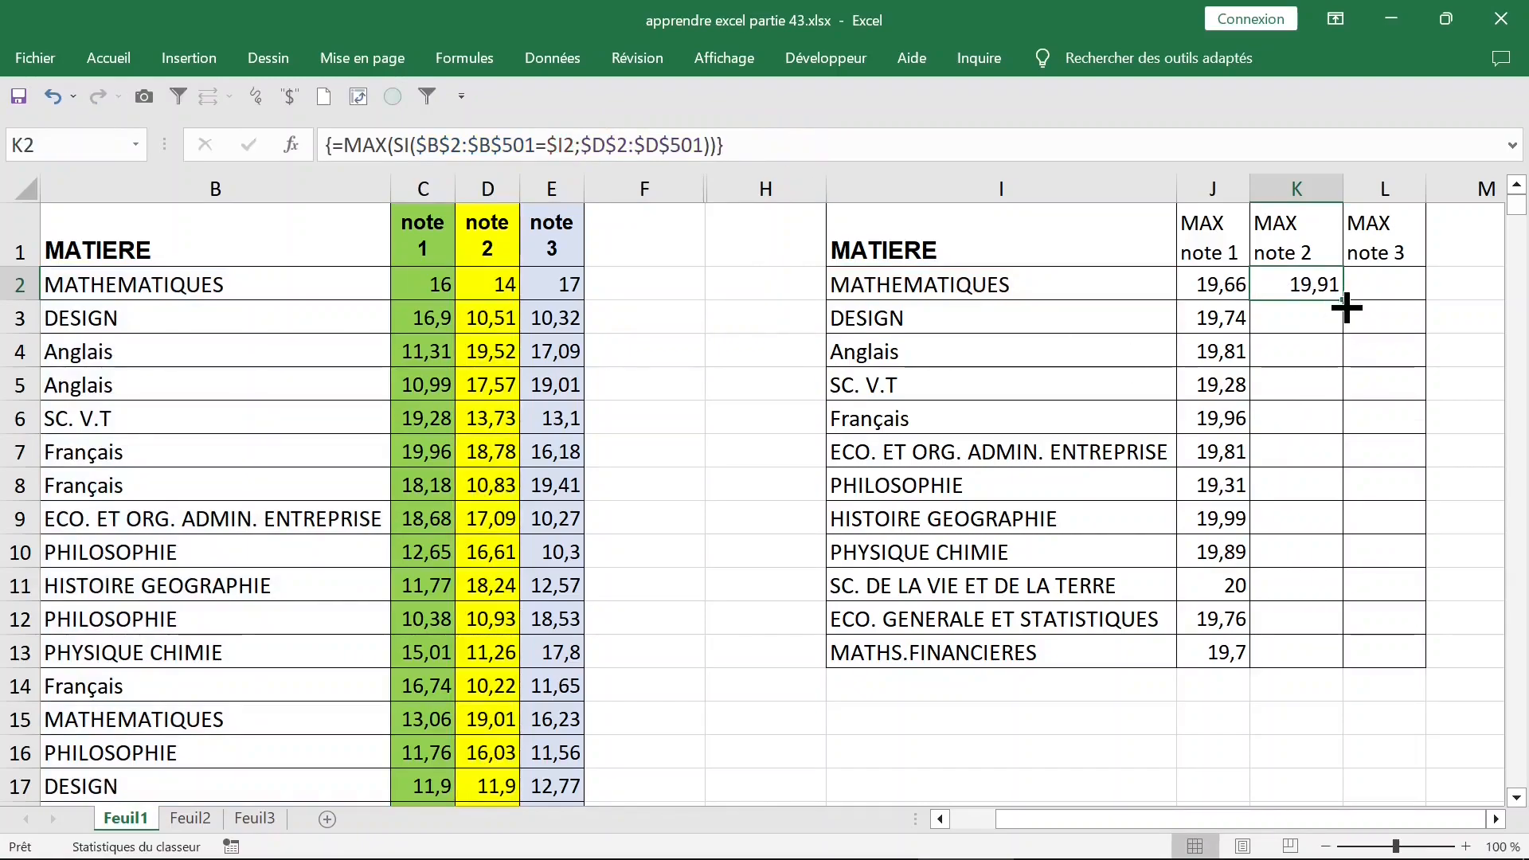
left_click_drag(1346, 306, 1347, 307)
double_click(1346, 306)
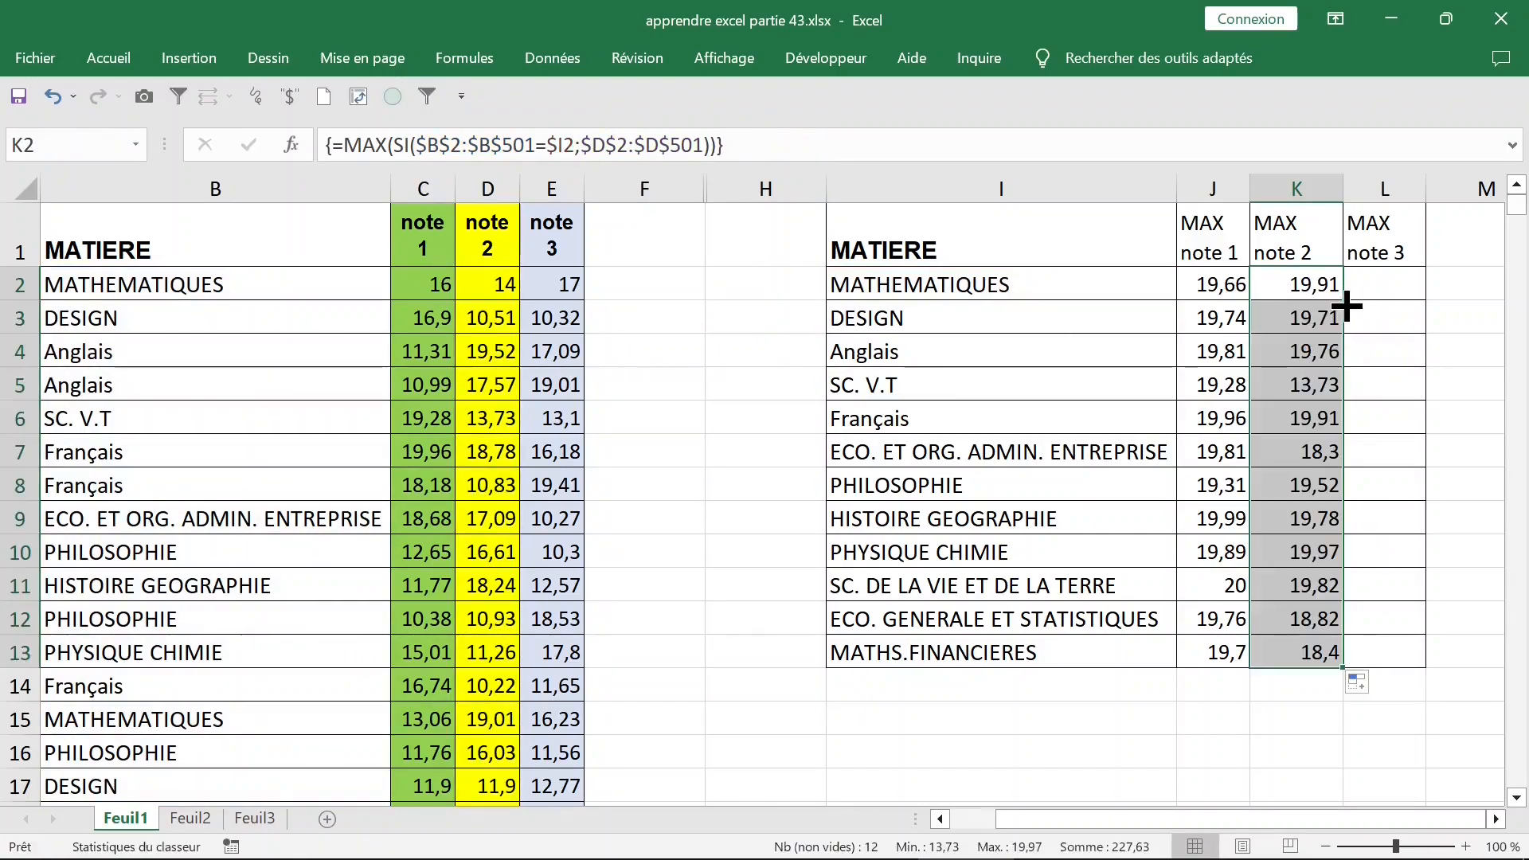
- Paste the copied formula text into L2 and add the equals sign in front of it
left_click(1381, 292)
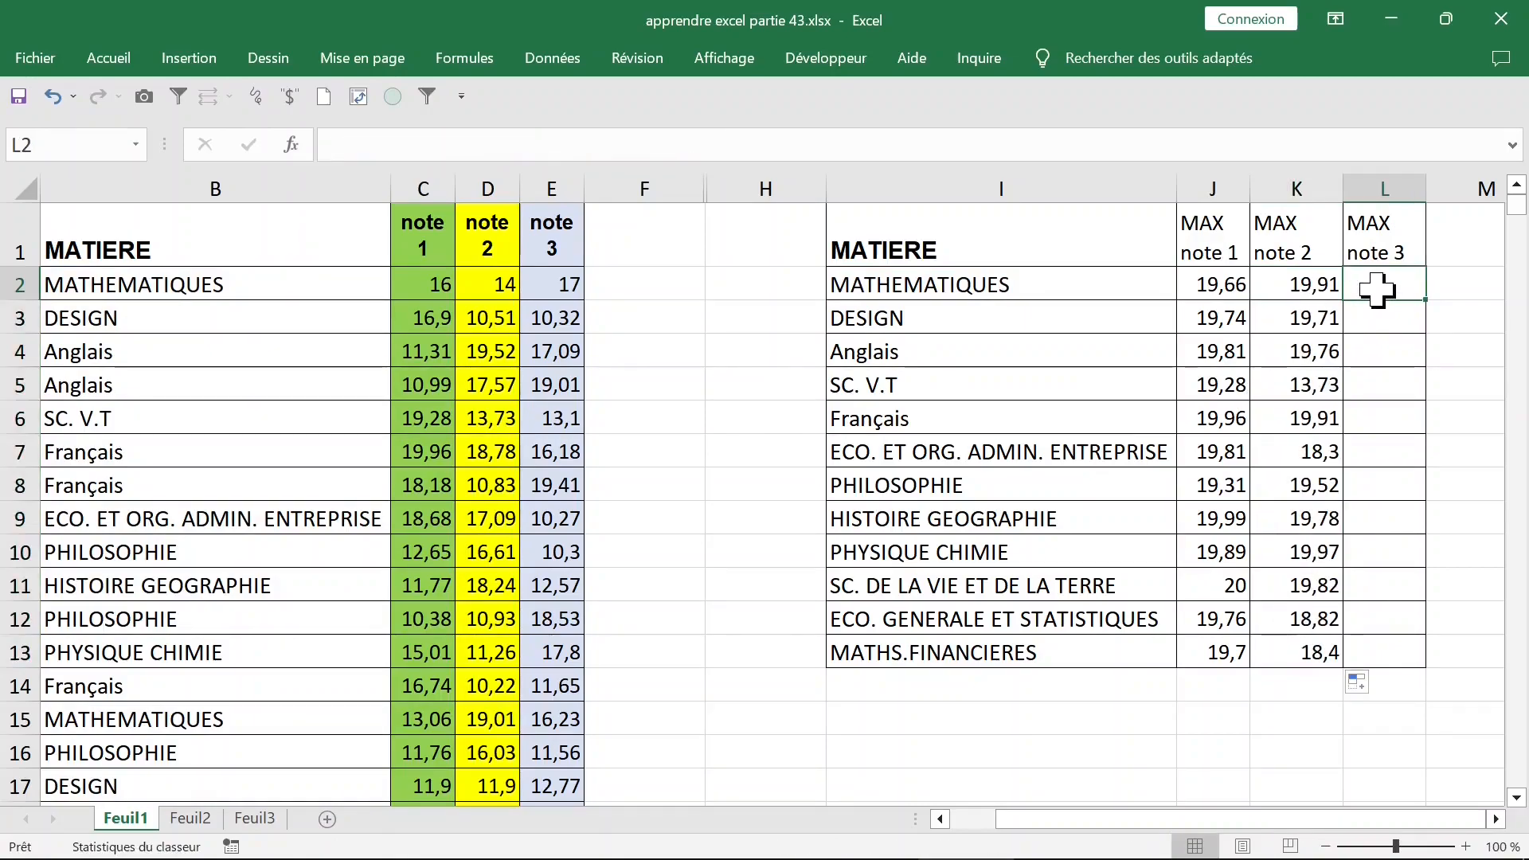
key("ctrl+v")
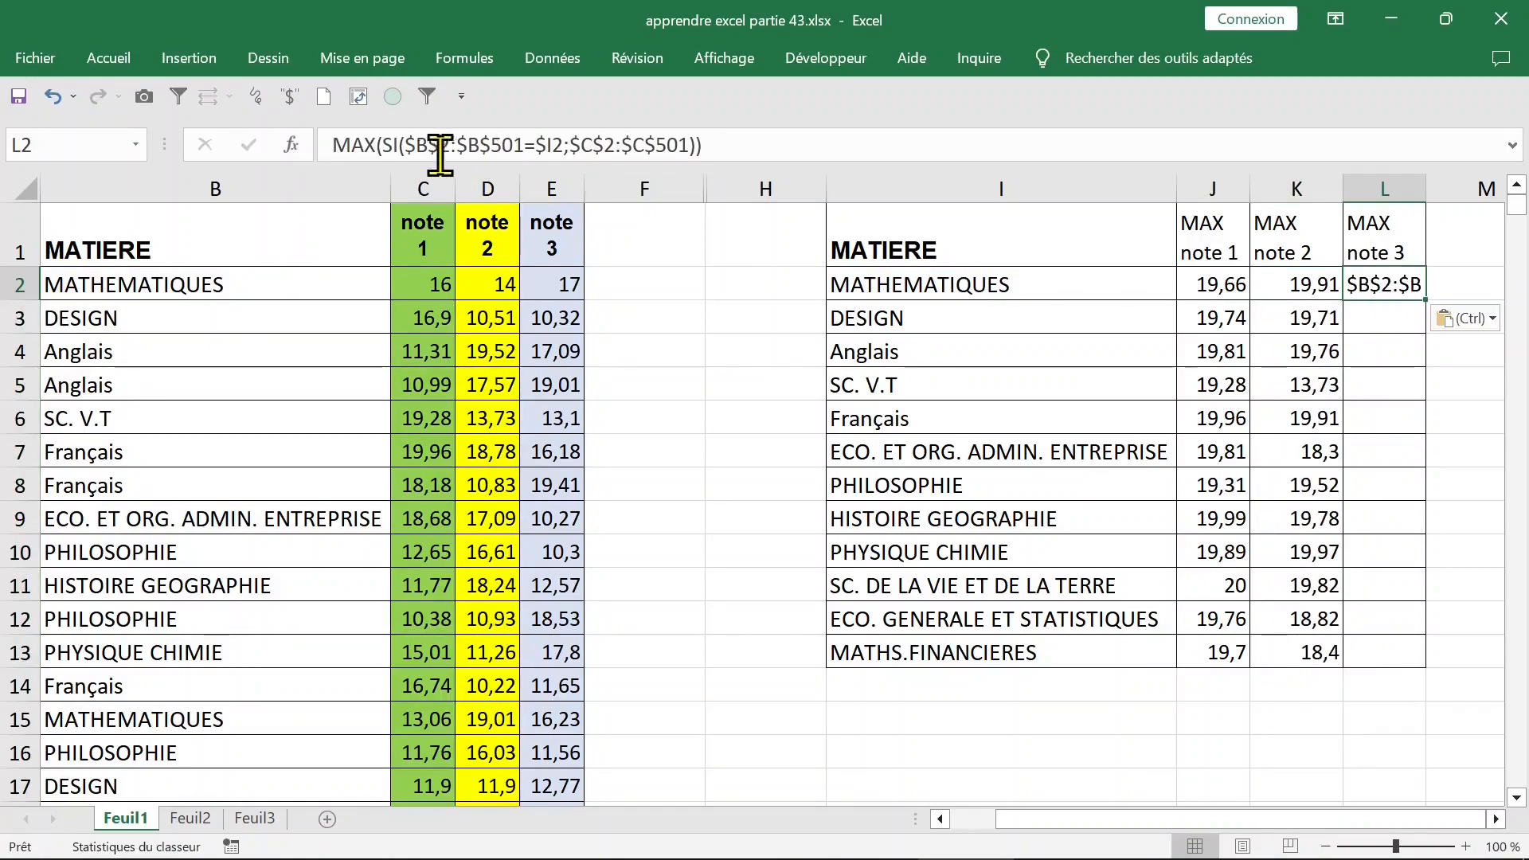
left_click(333, 143)
type("=")
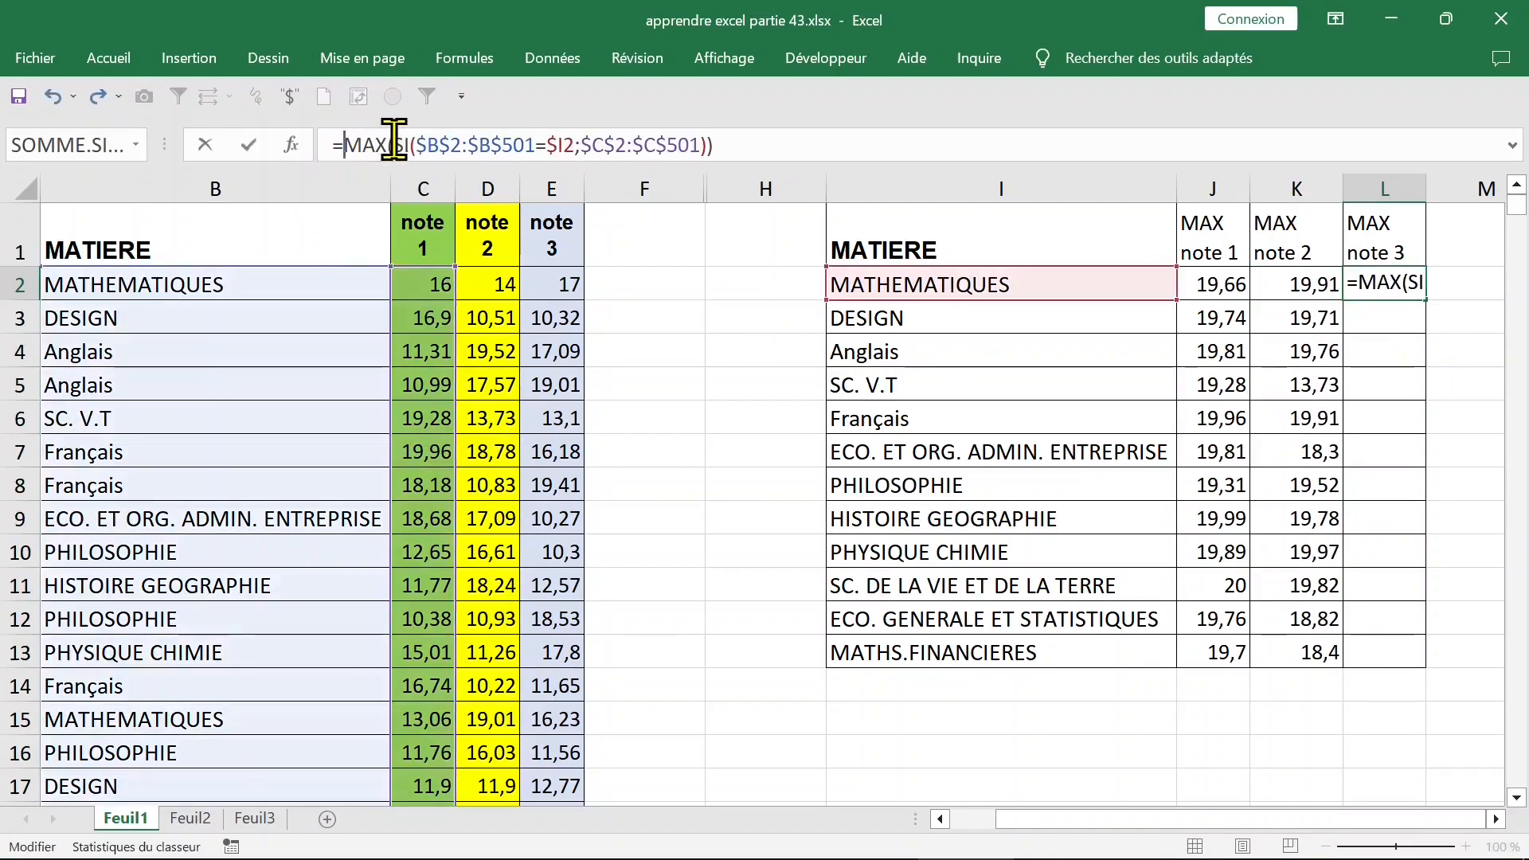
- Shift the L2 formula's note range to $E$2:$E$501, enter it as an array formula and fill it down to L13
left_click(440, 144)
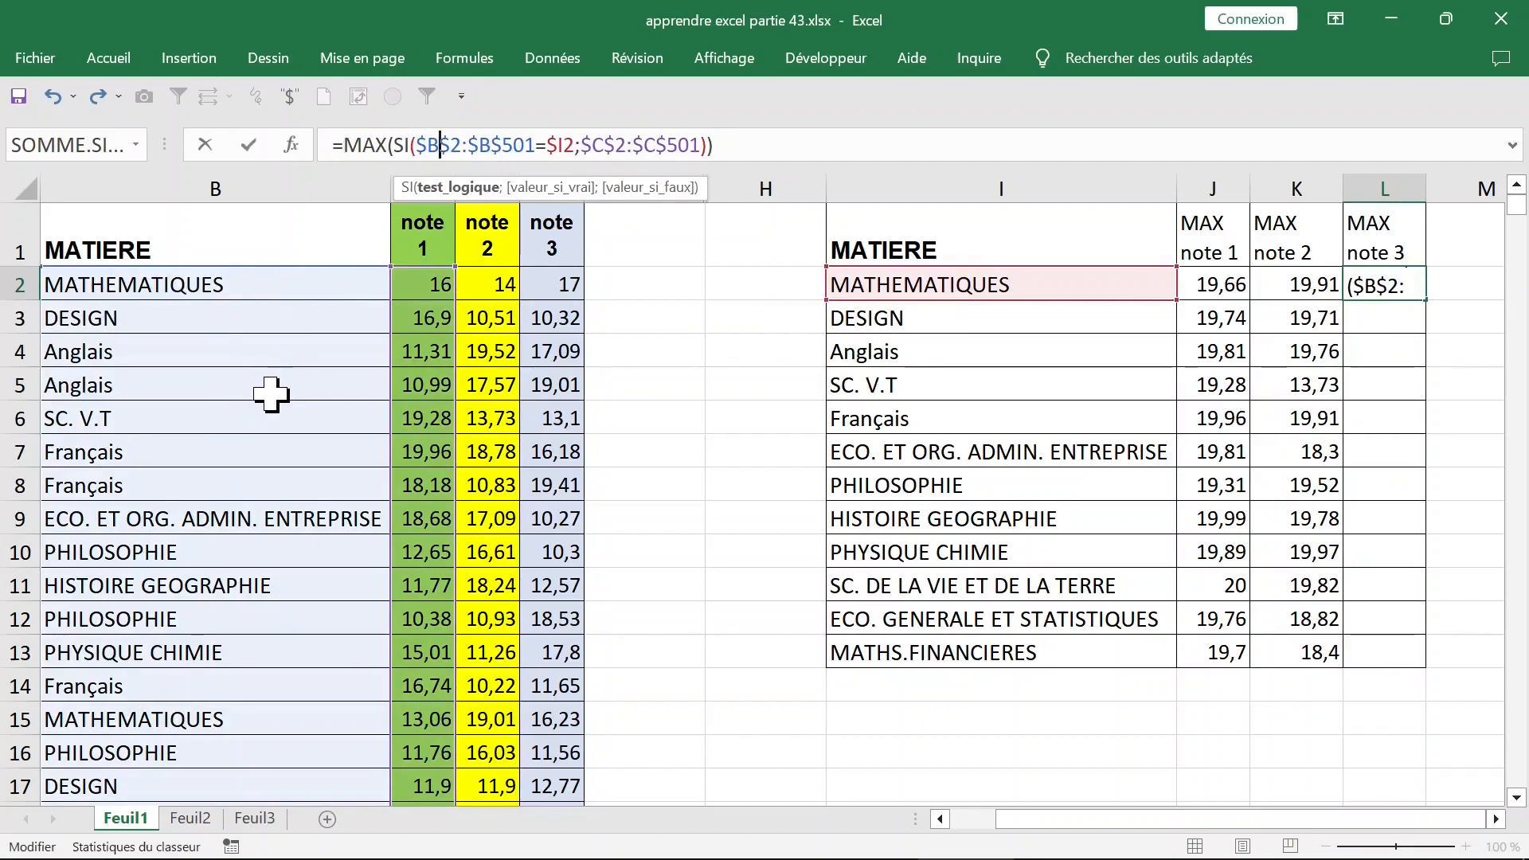
left_click(563, 142)
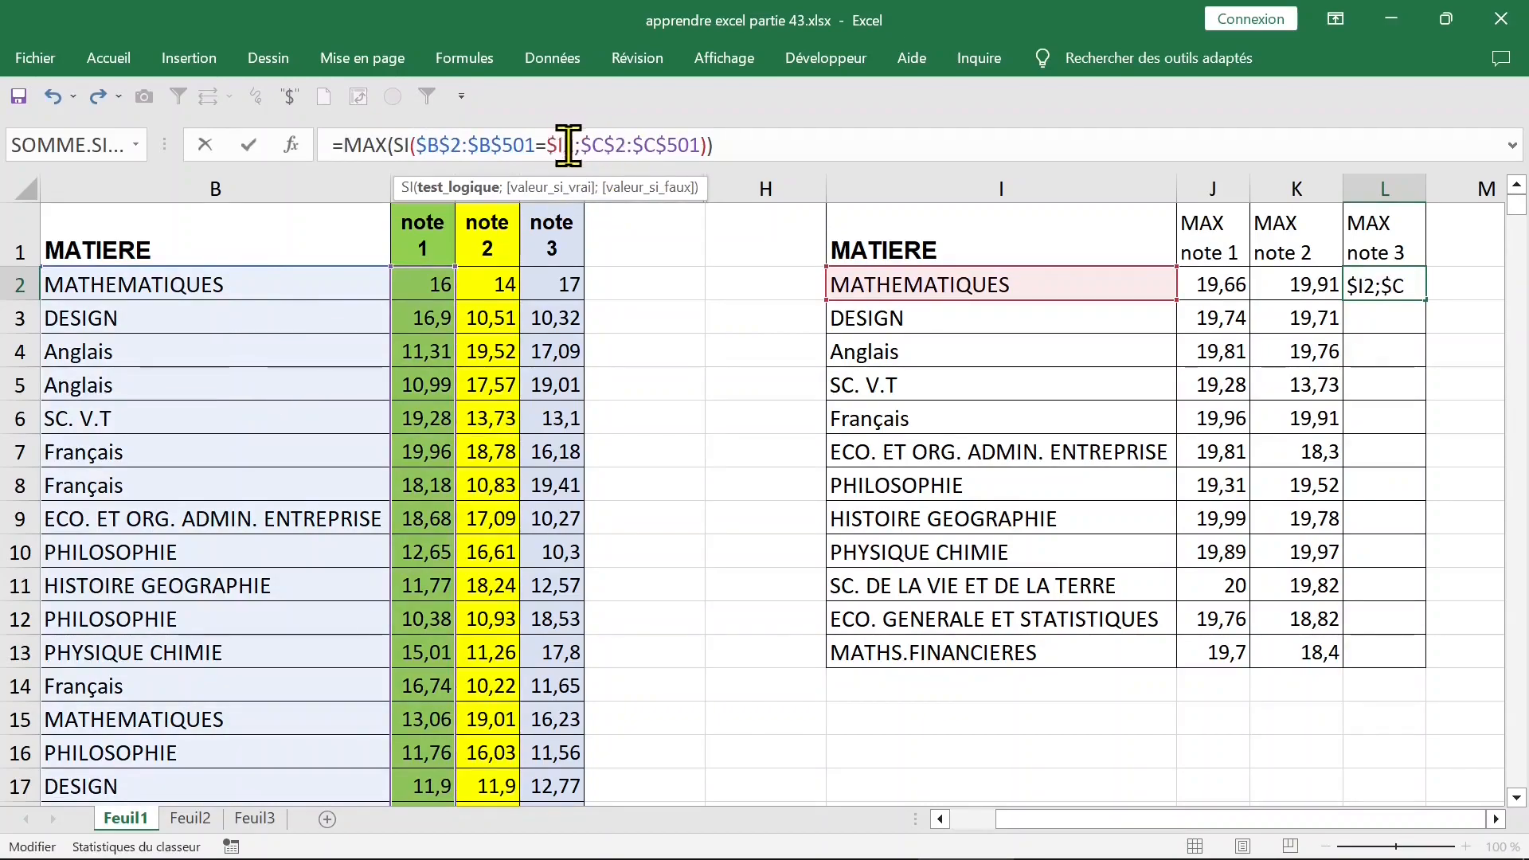
left_click(600, 145)
left_click_drag(454, 307, 538, 314)
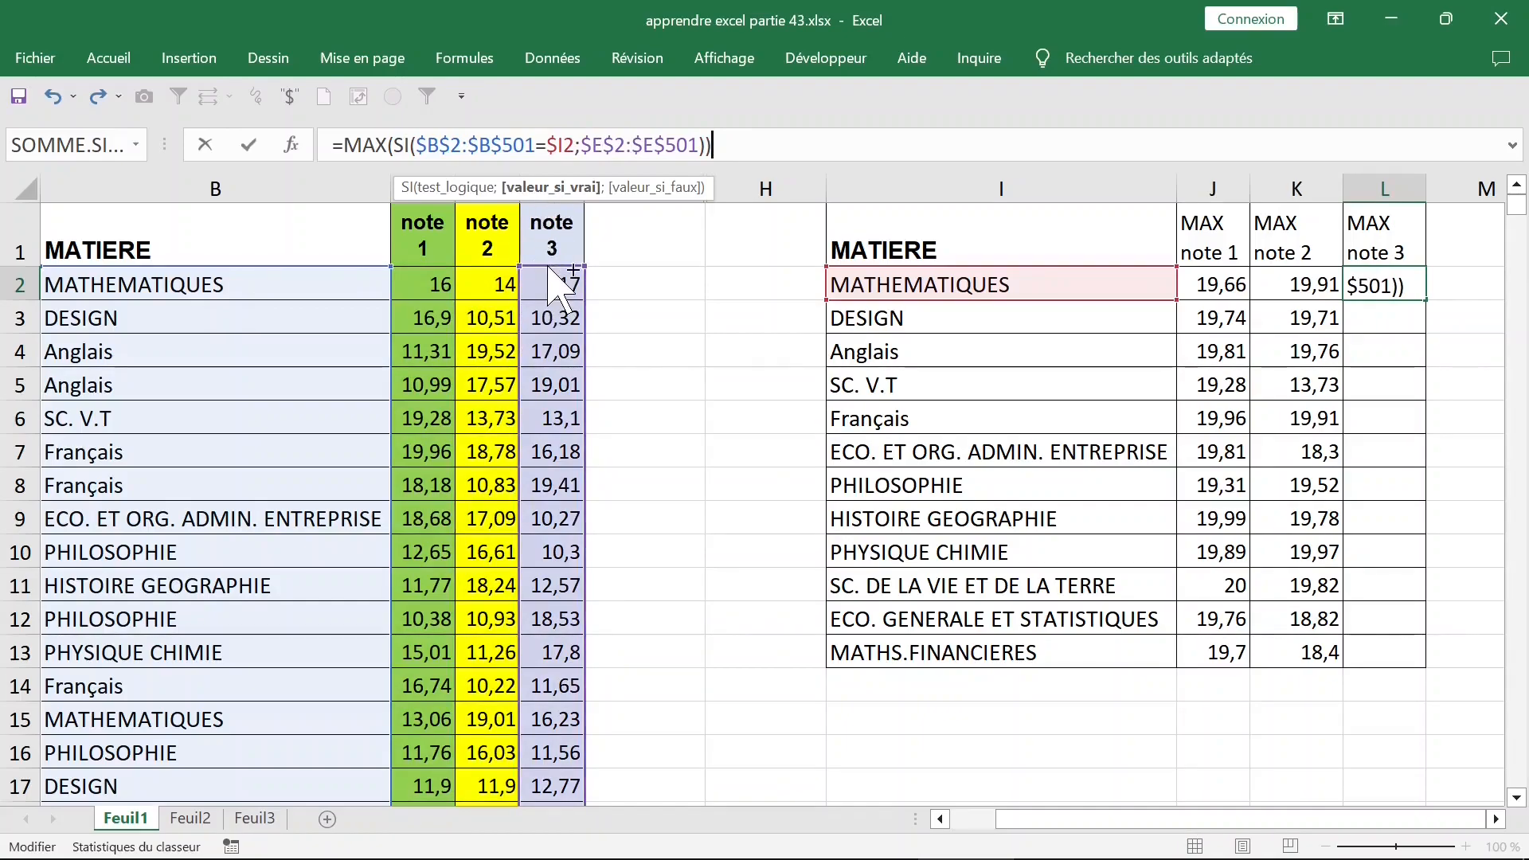
key("ctrl+shift+Return")
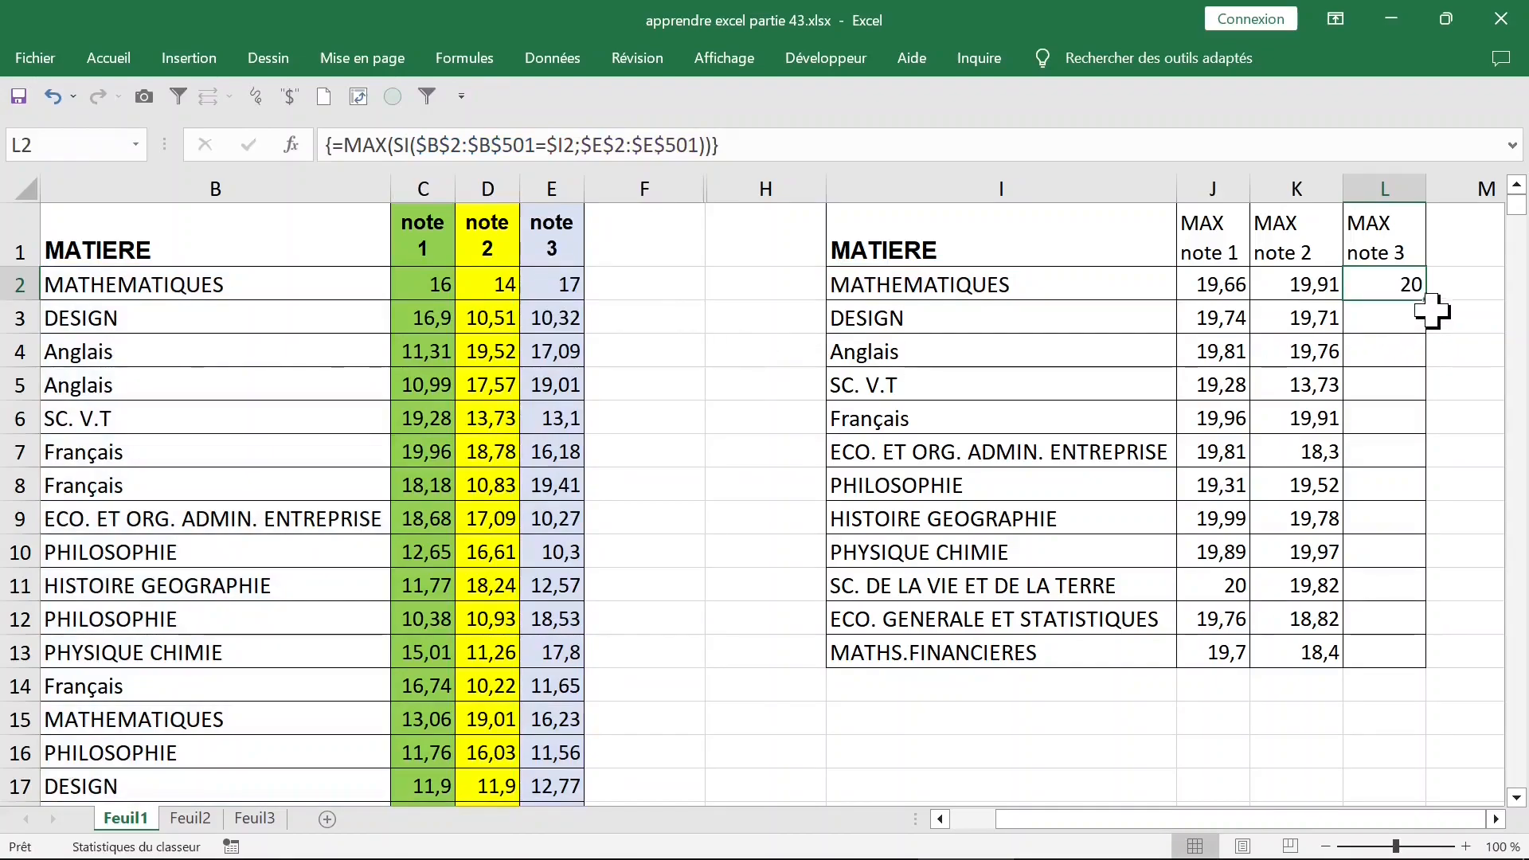
double_click(1426, 300)
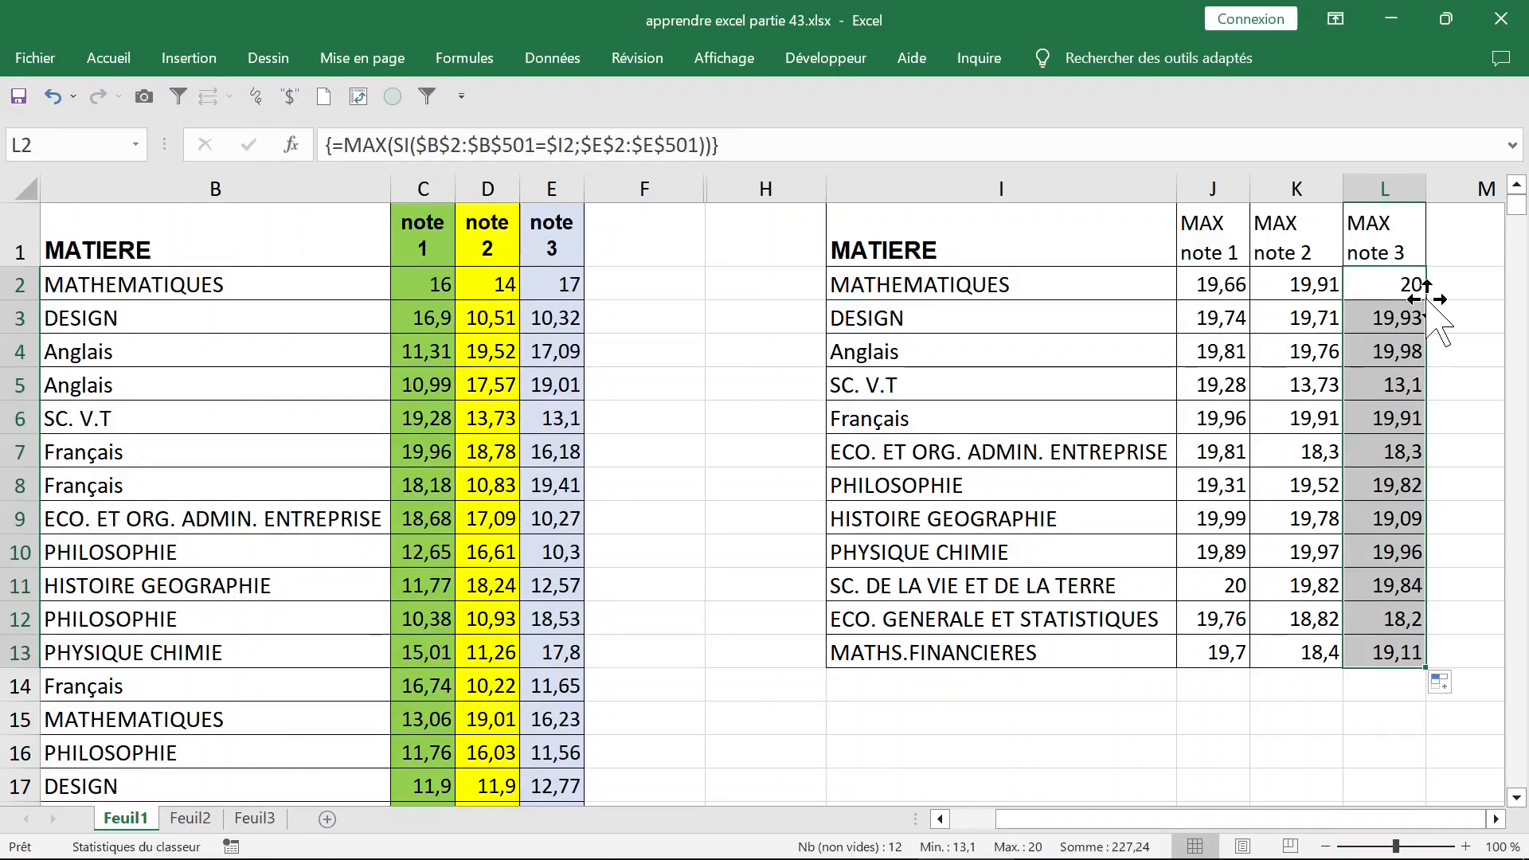
- Narrow the empty columns F and H between the data table and the summary table
left_click(1103, 274)
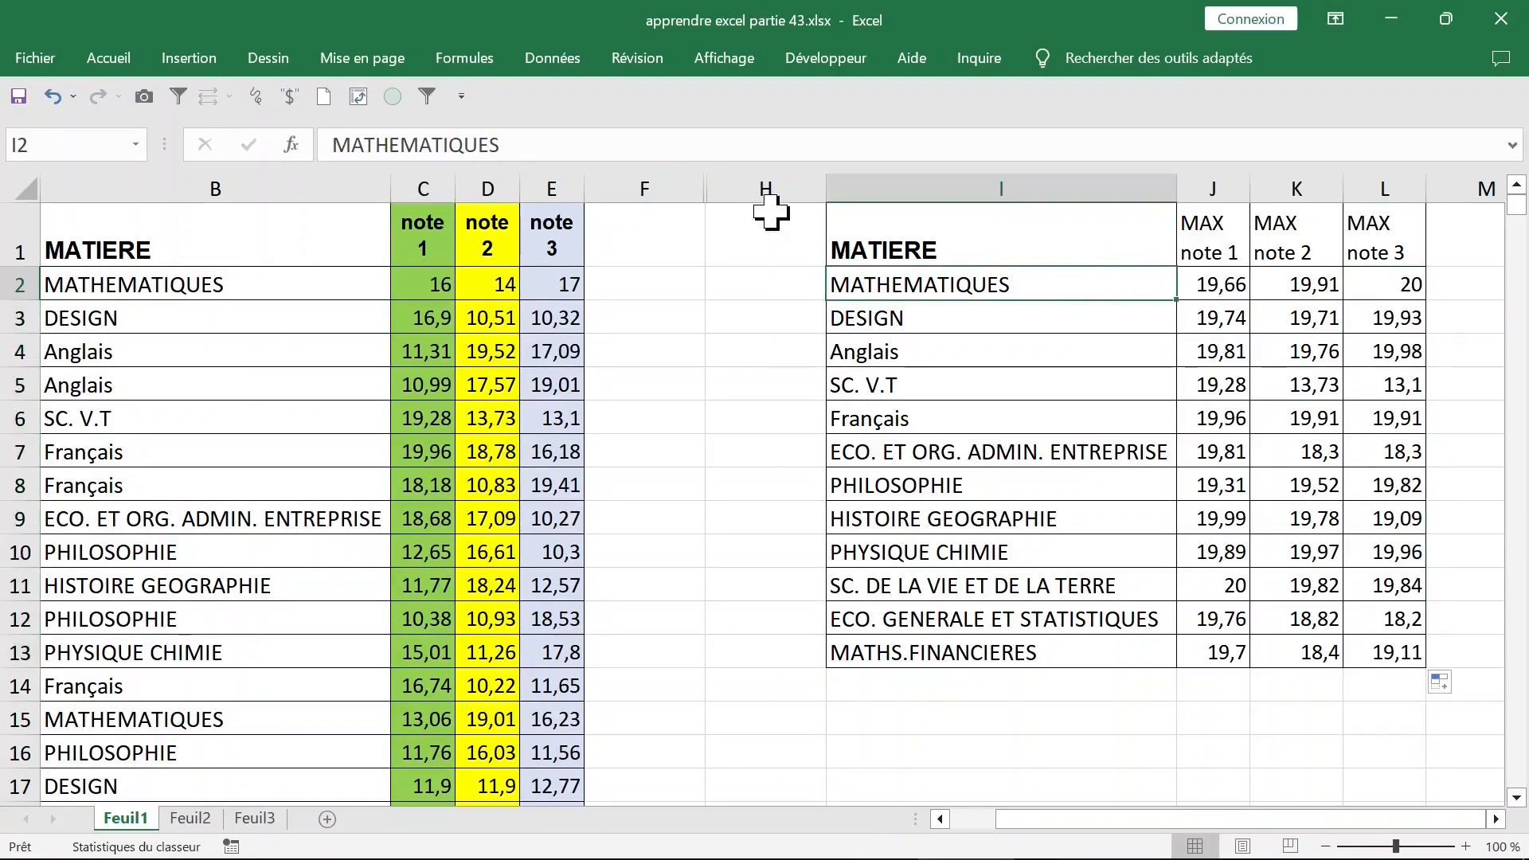
left_click(669, 185)
left_click_drag(705, 189, 626, 188)
left_click(717, 188)
left_click_drag(745, 192, 665, 191)
- Enter the header "moyenne note 1" in M1
left_click(1304, 243)
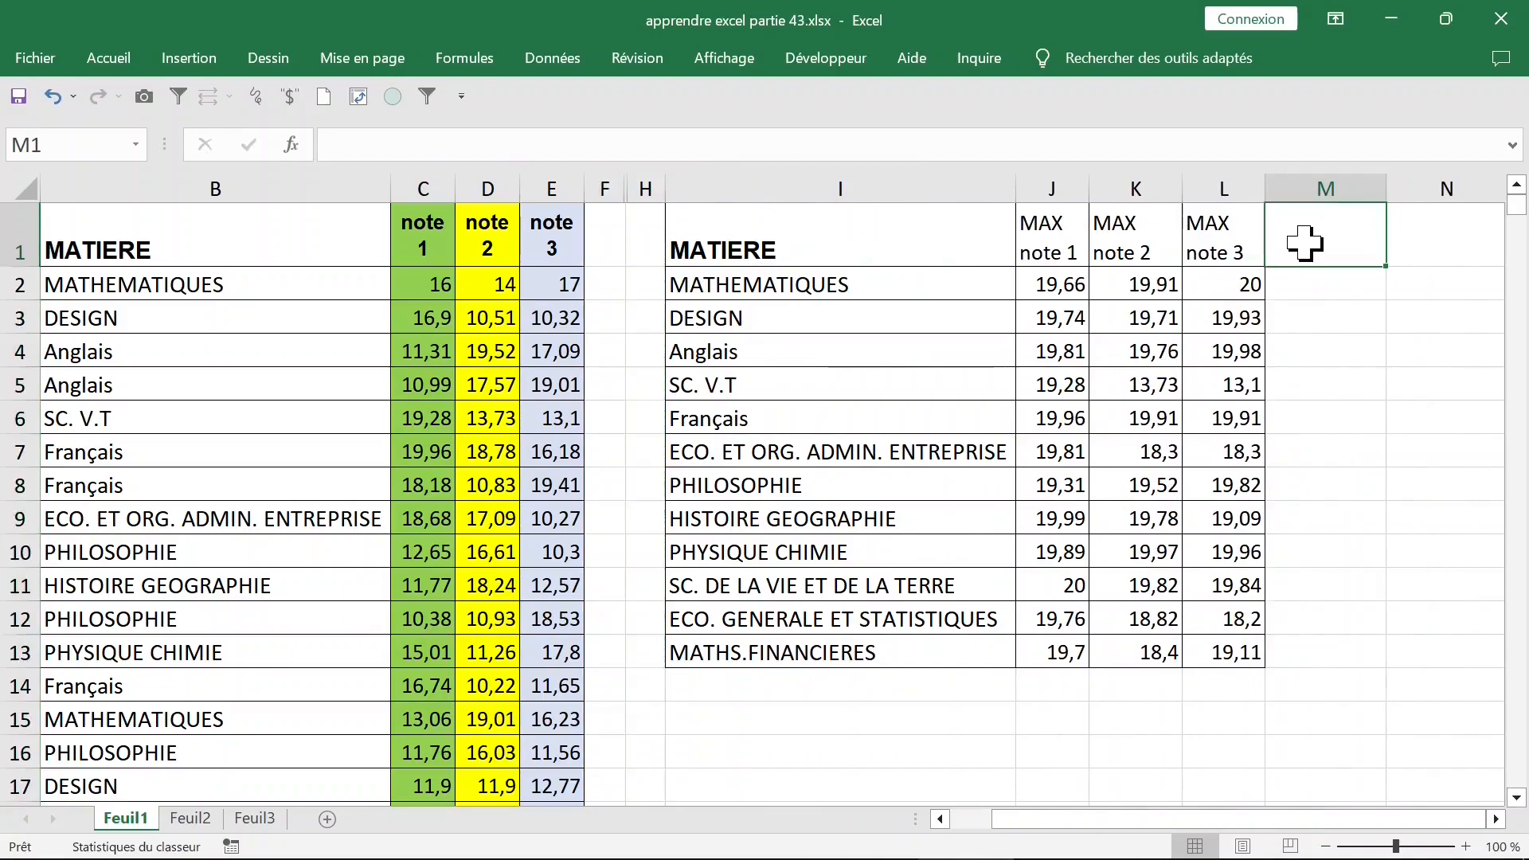
type("moye")
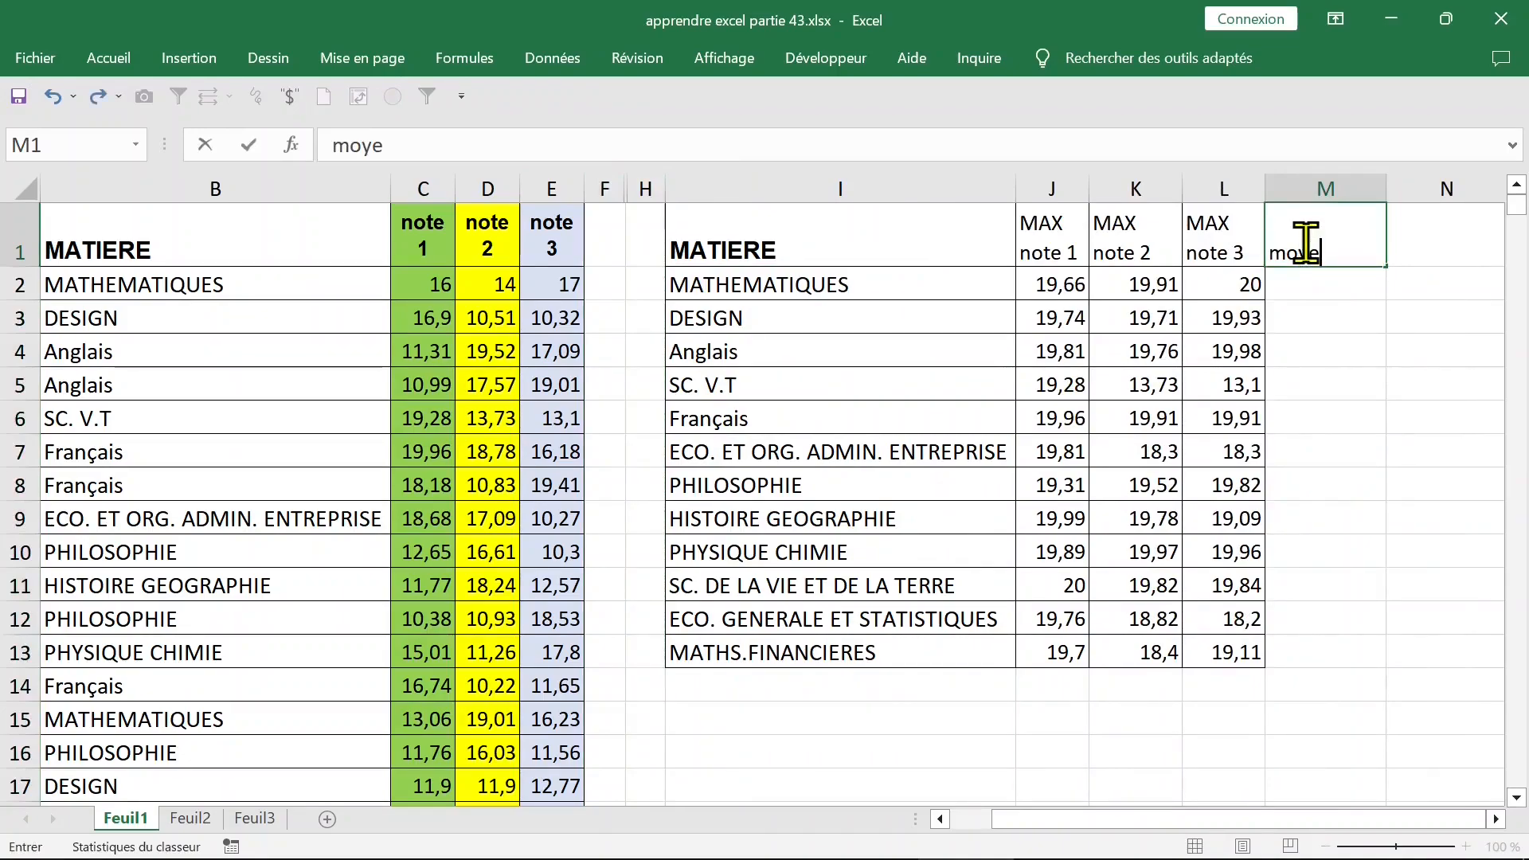
type("nne note 1")
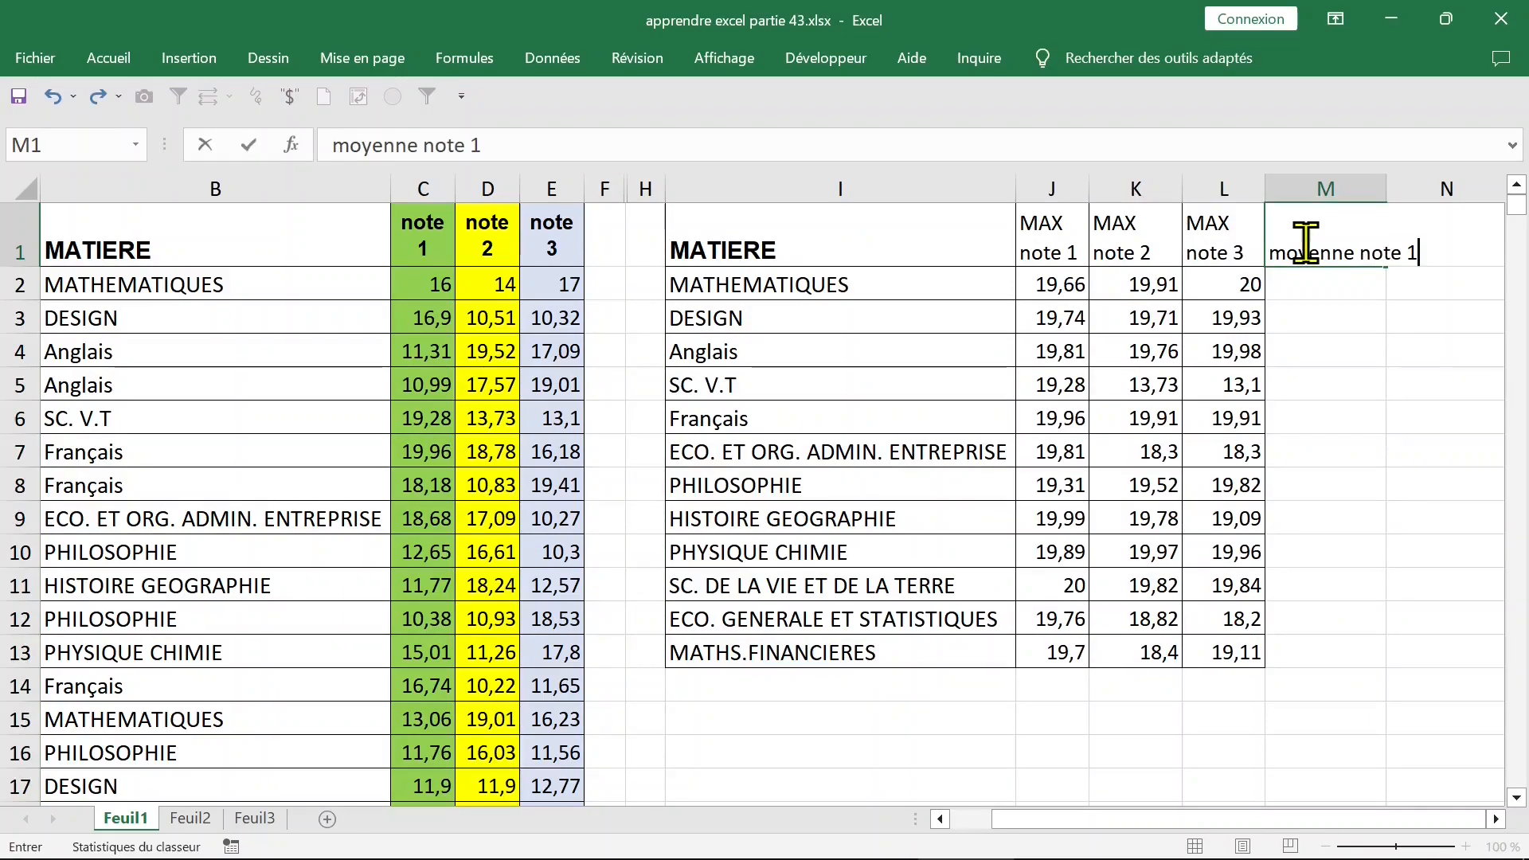
left_click(1307, 309)
left_click(1352, 256)
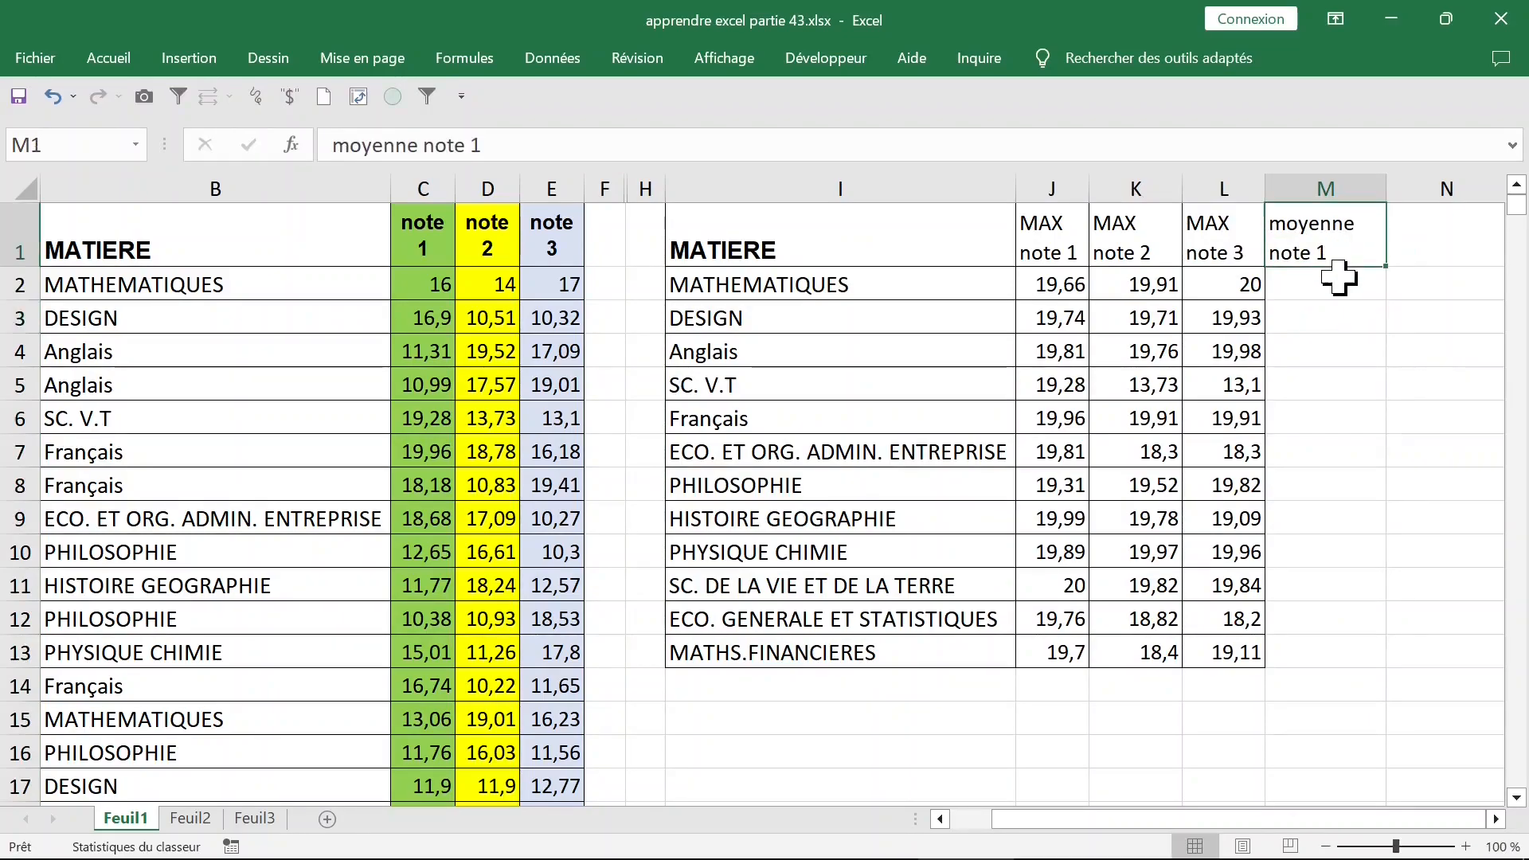
- Start a formula in M2 nesting SI inside MOYENNE, with the absolute subject range $B$2:$B$501 as the start of the test
left_click(1327, 289)
type("=moy")
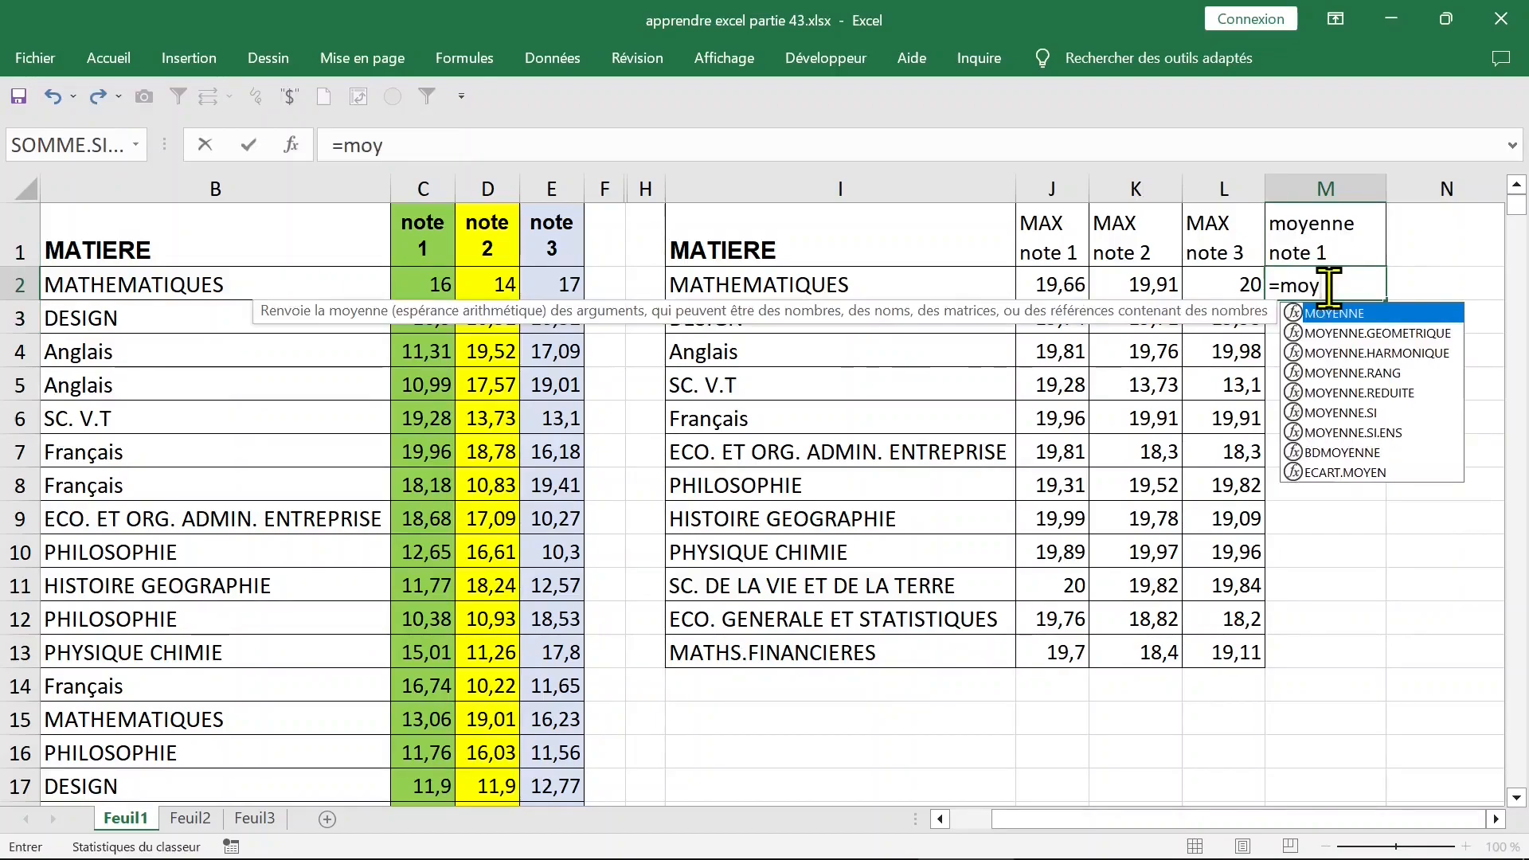
key("Tab")
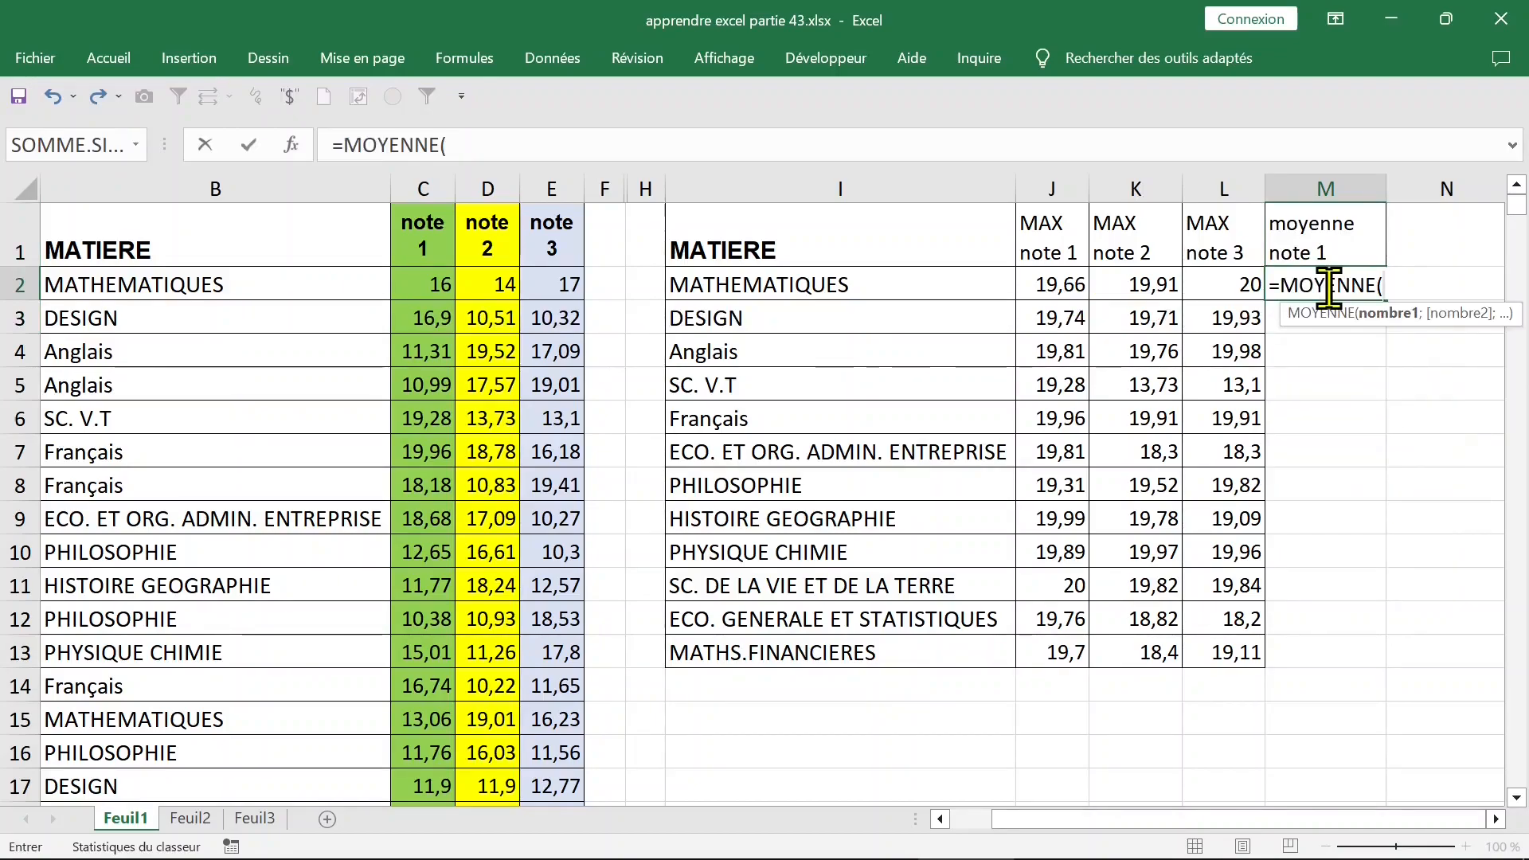
type("si")
key("Tab")
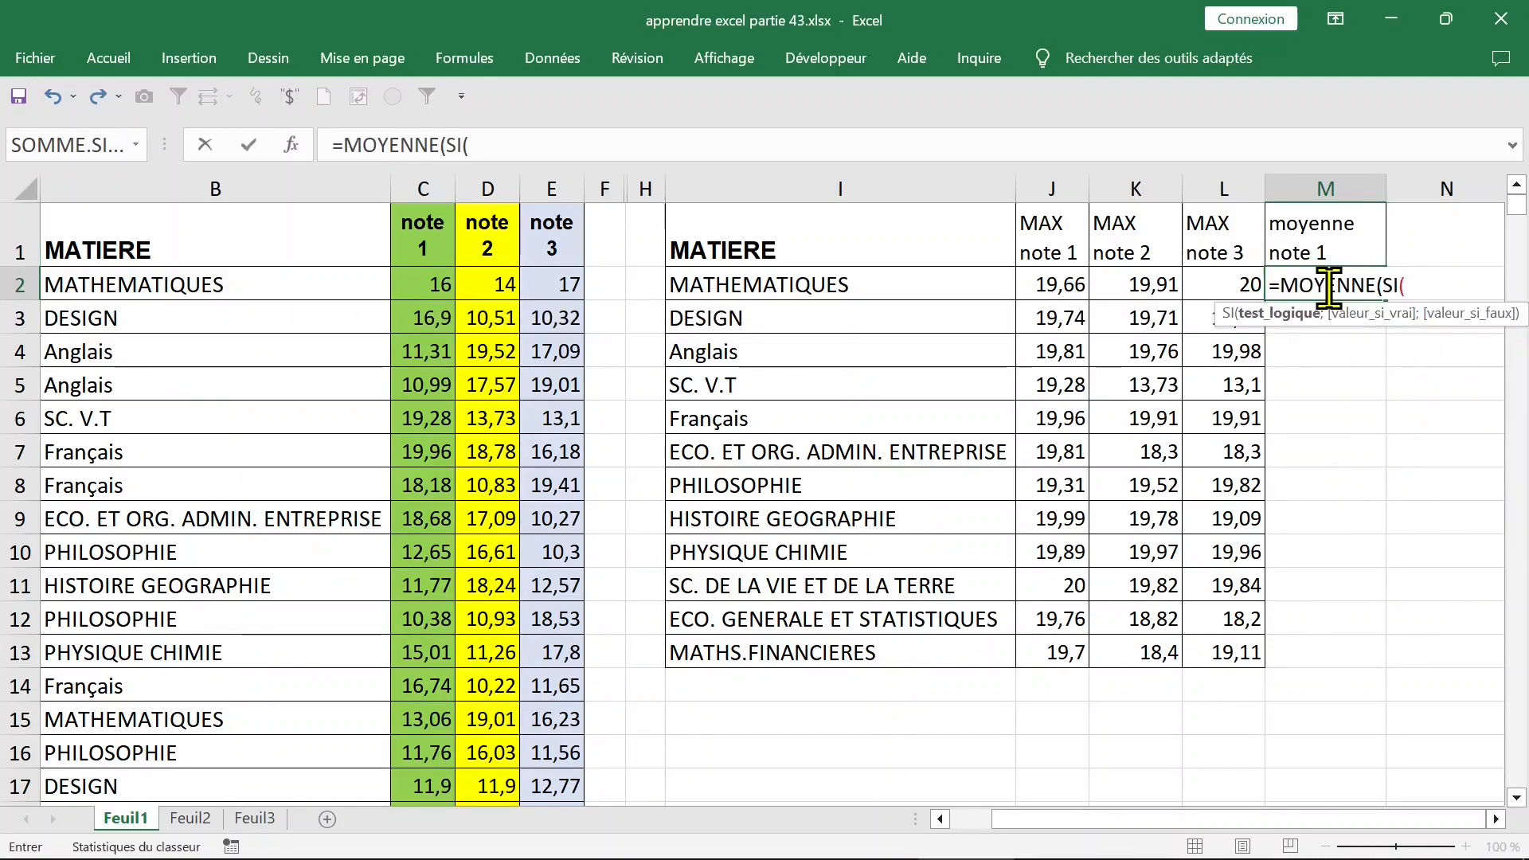
left_click(305, 281)
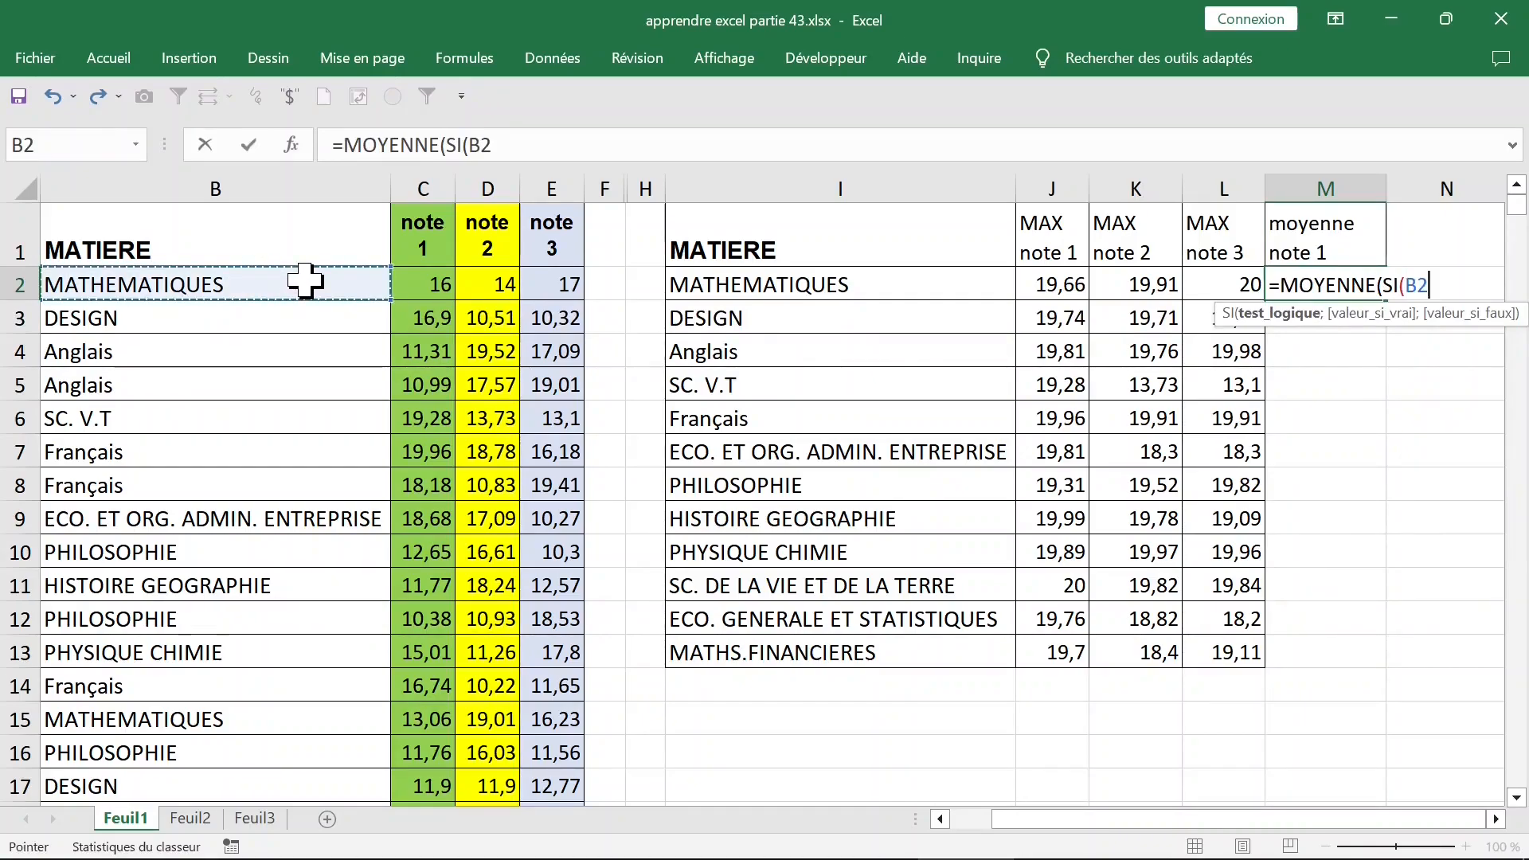
key("ctrl+shift+Down")
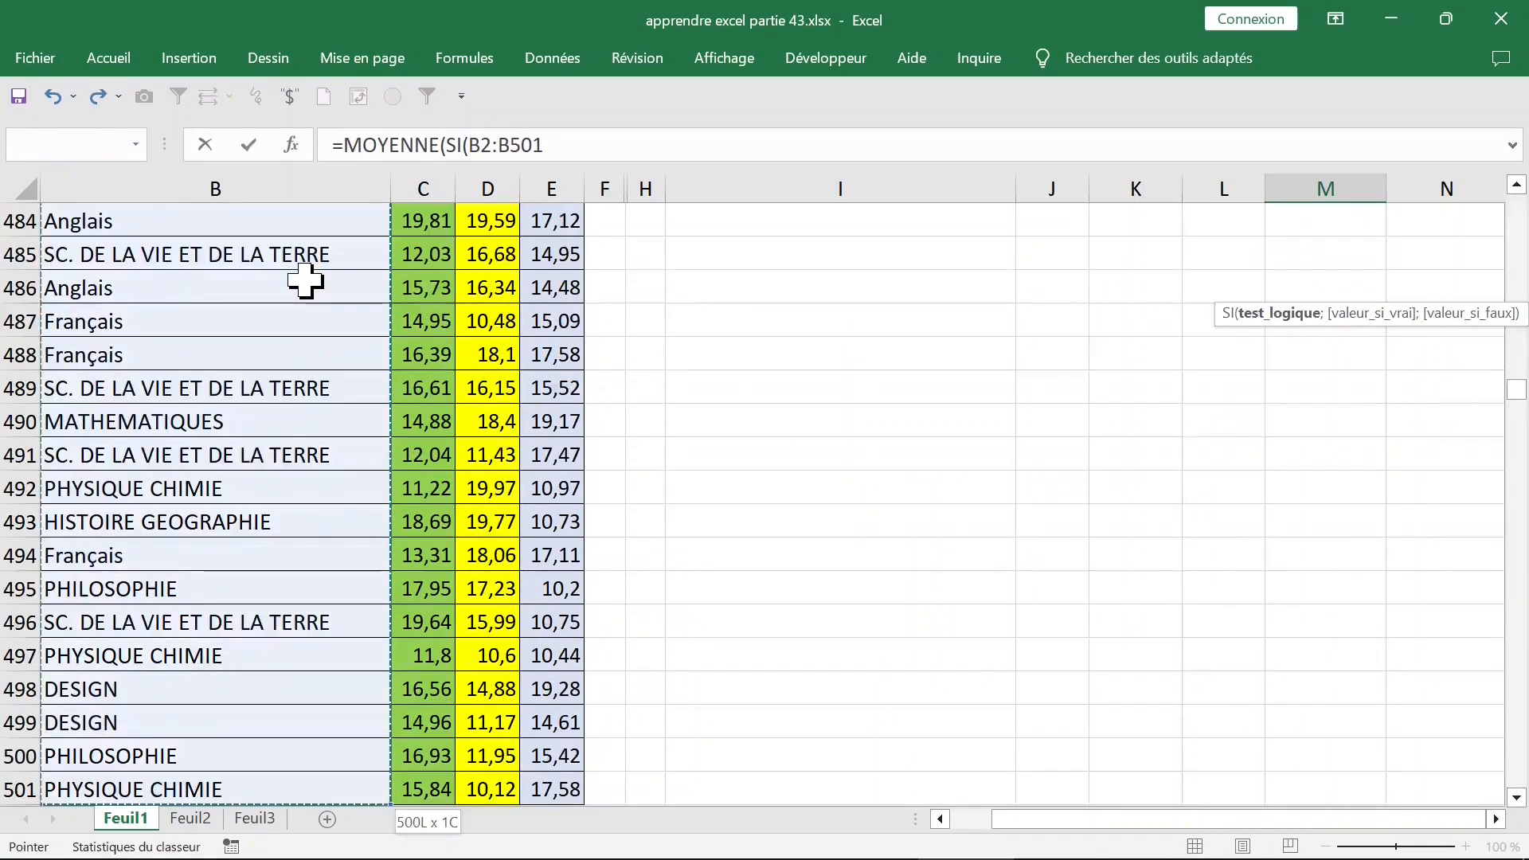
key("ctrl+BackSpace")
key("F4")
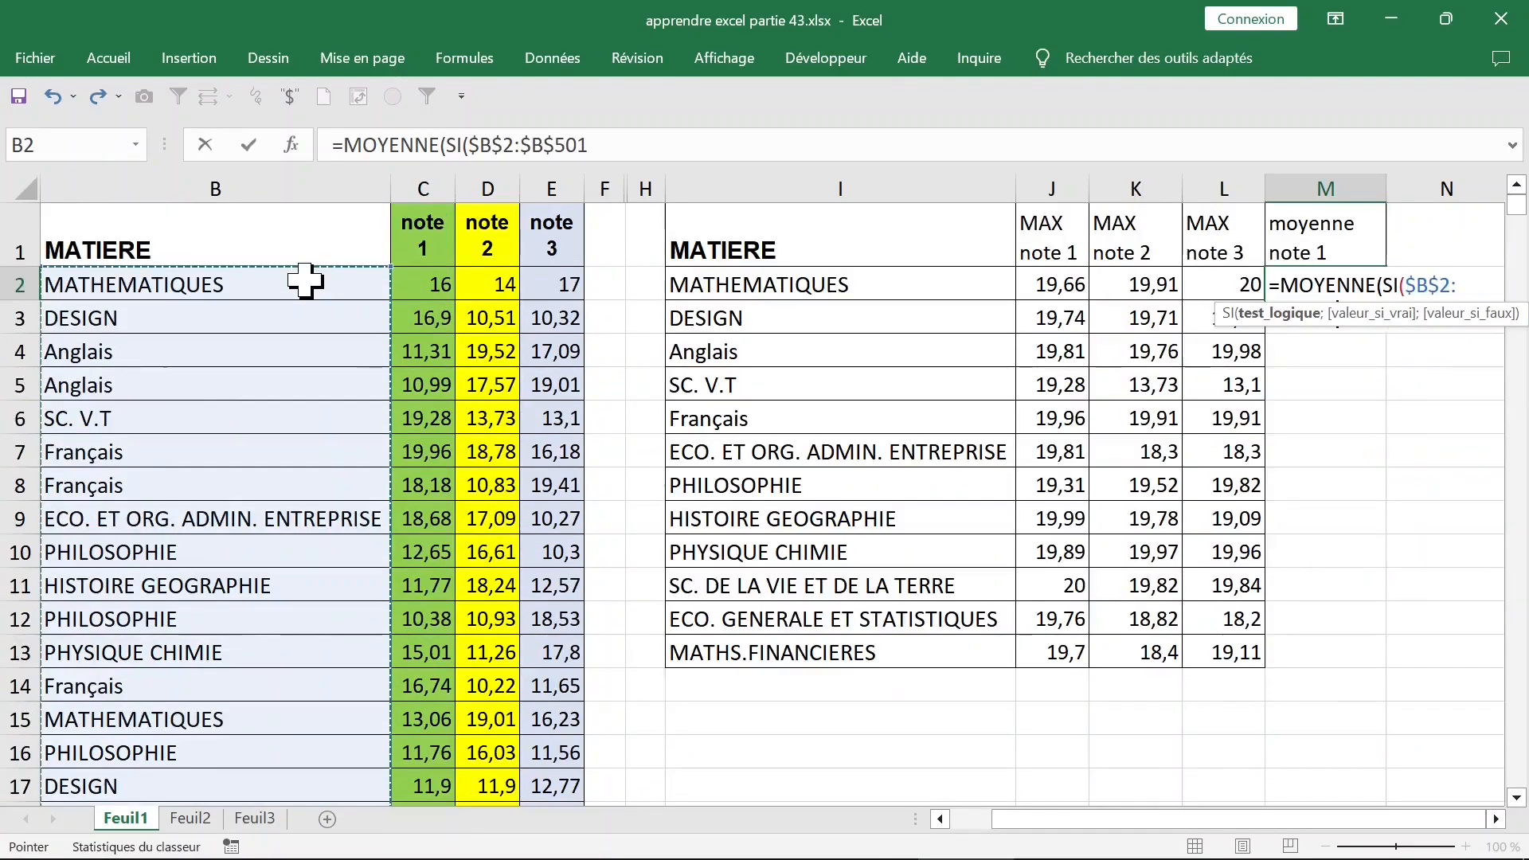
- Complete the SI test in M2 by comparing the subject range with $I2, locking only the column
type("=")
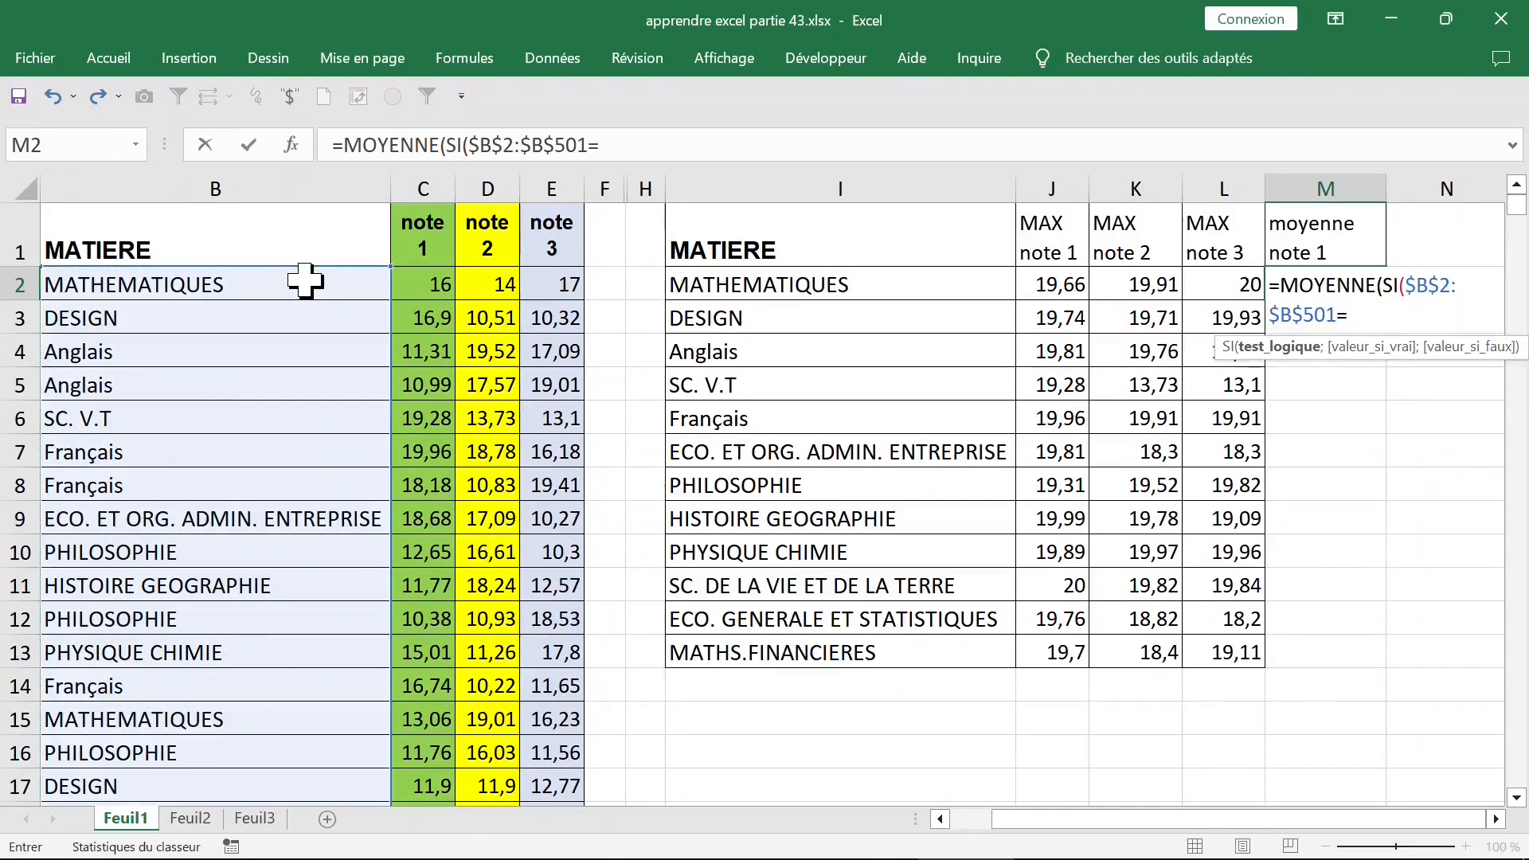
left_click(825, 280)
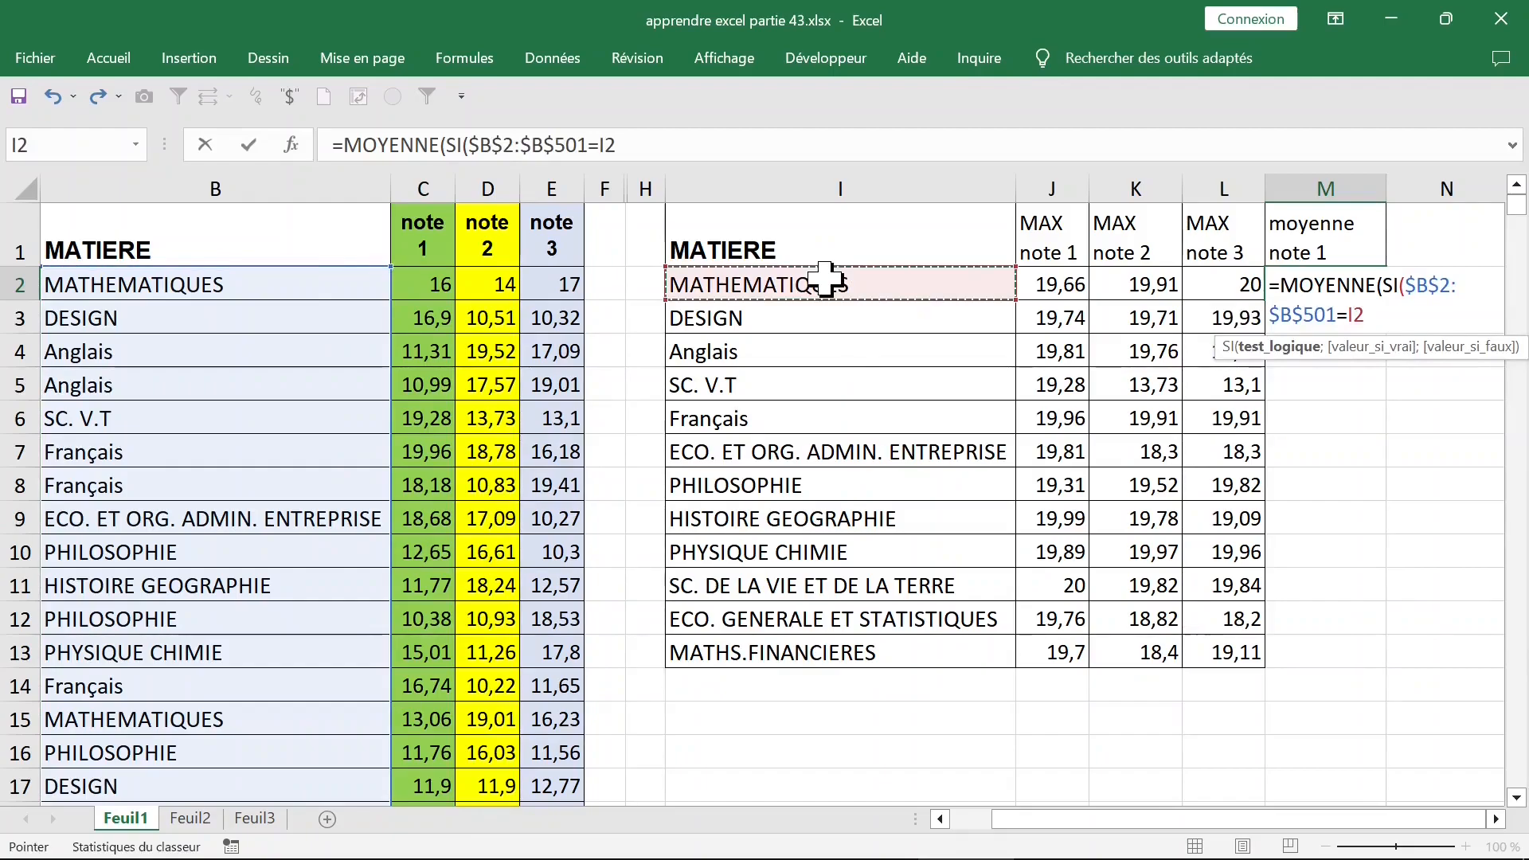
key("F4")
key("F4")
key("F4")
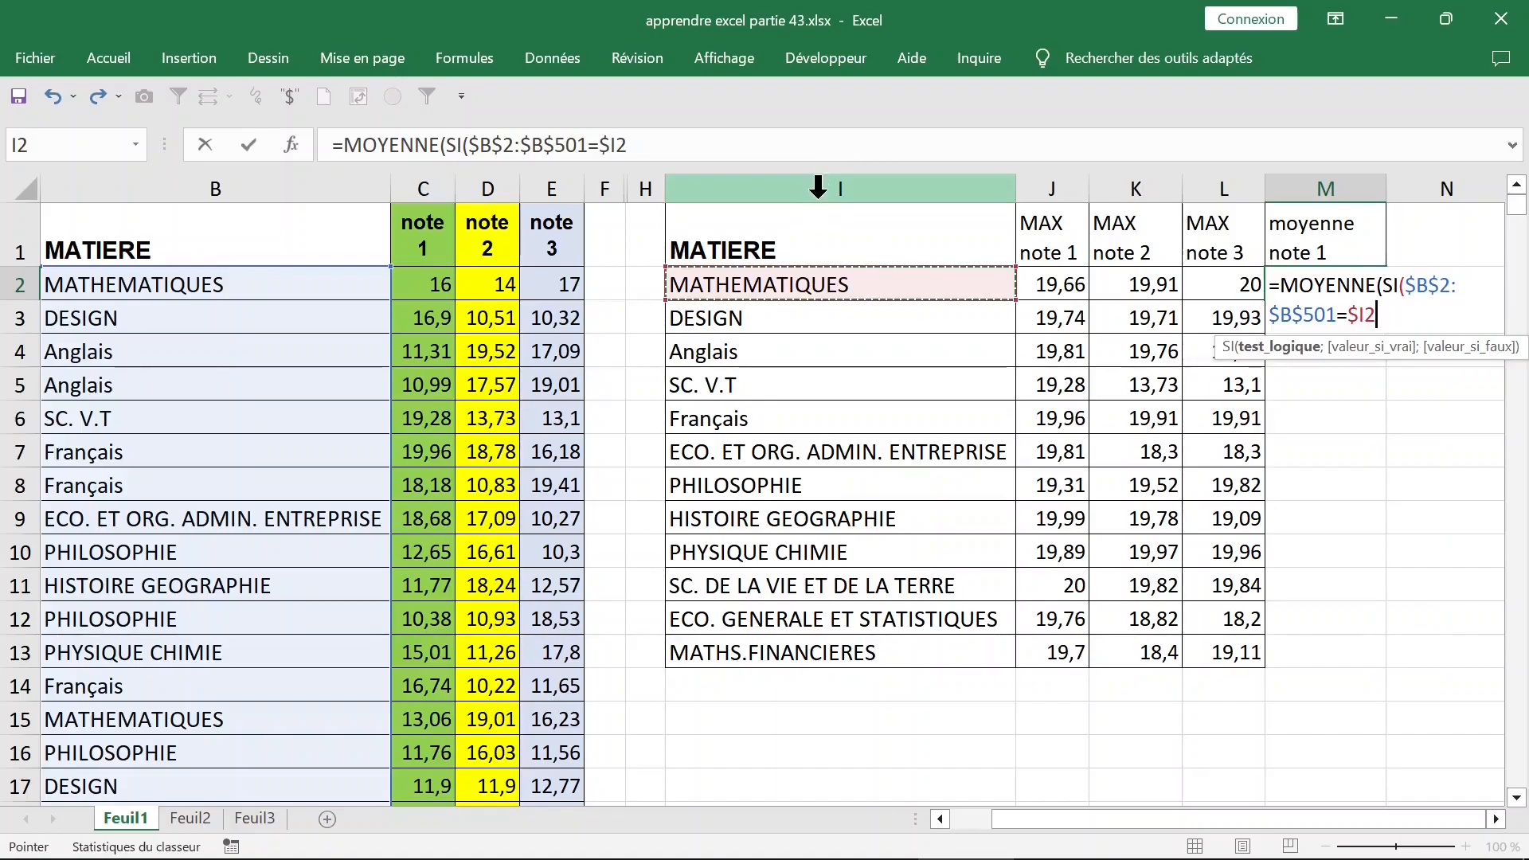
- Add the absolute note 1 range $C$2:$C$501 as the value-if-true argument of the SI in M2
type(";")
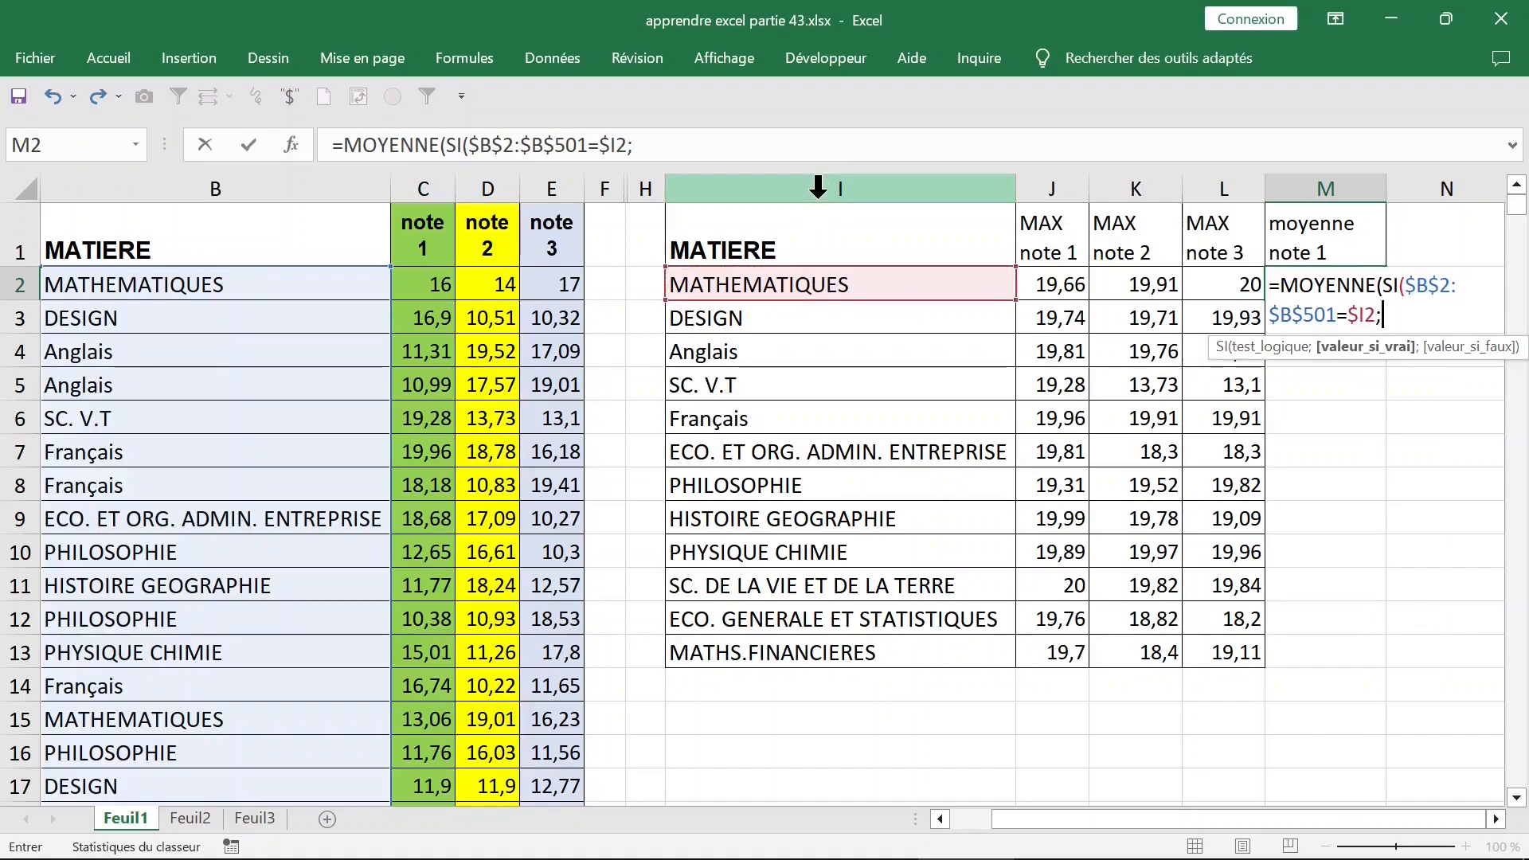
left_click(425, 291)
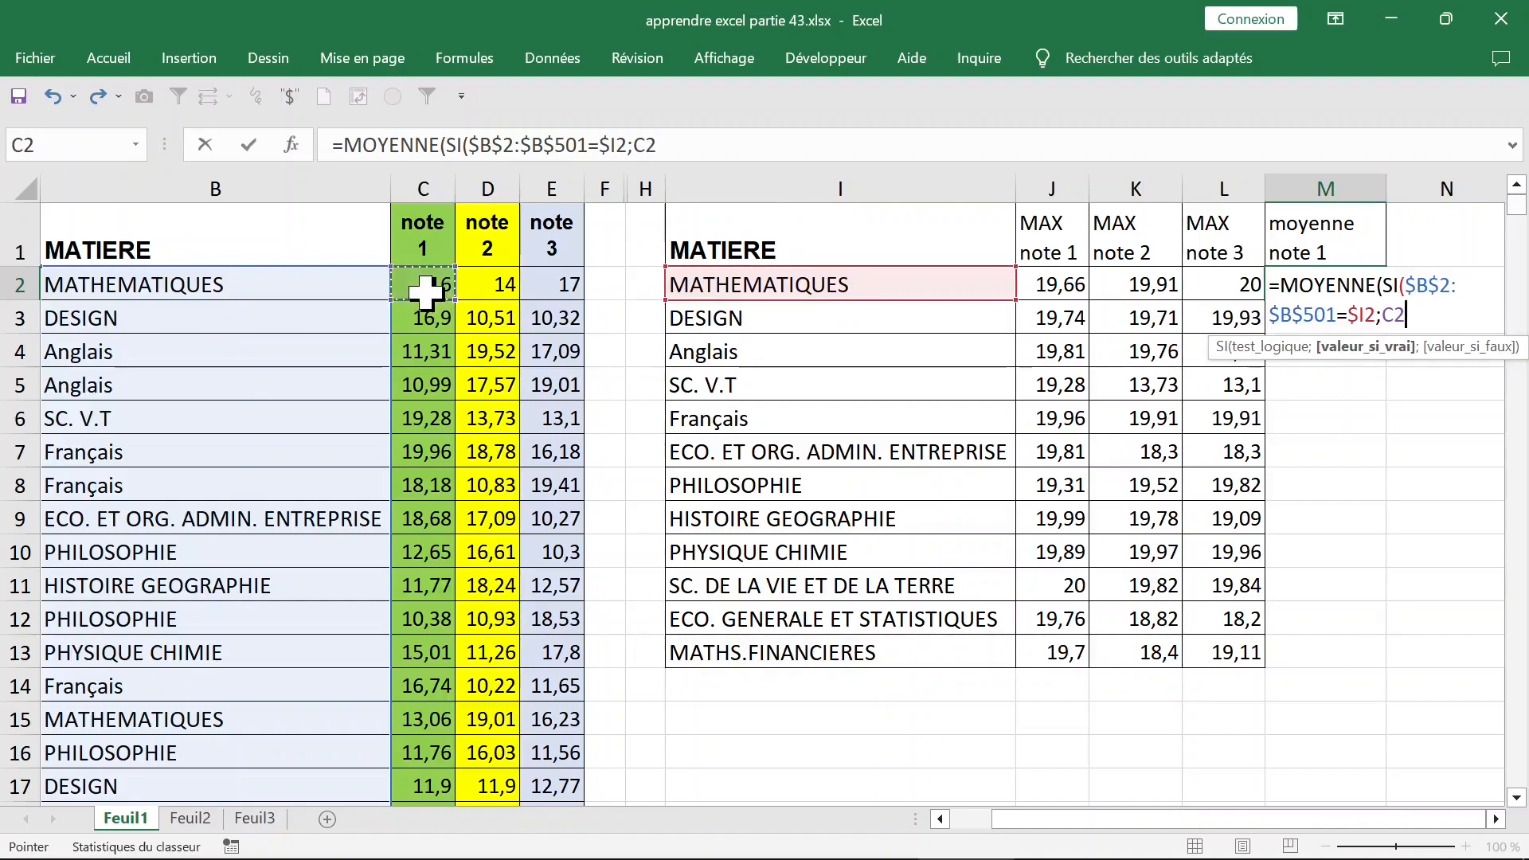
key("ctrl+shift+Down")
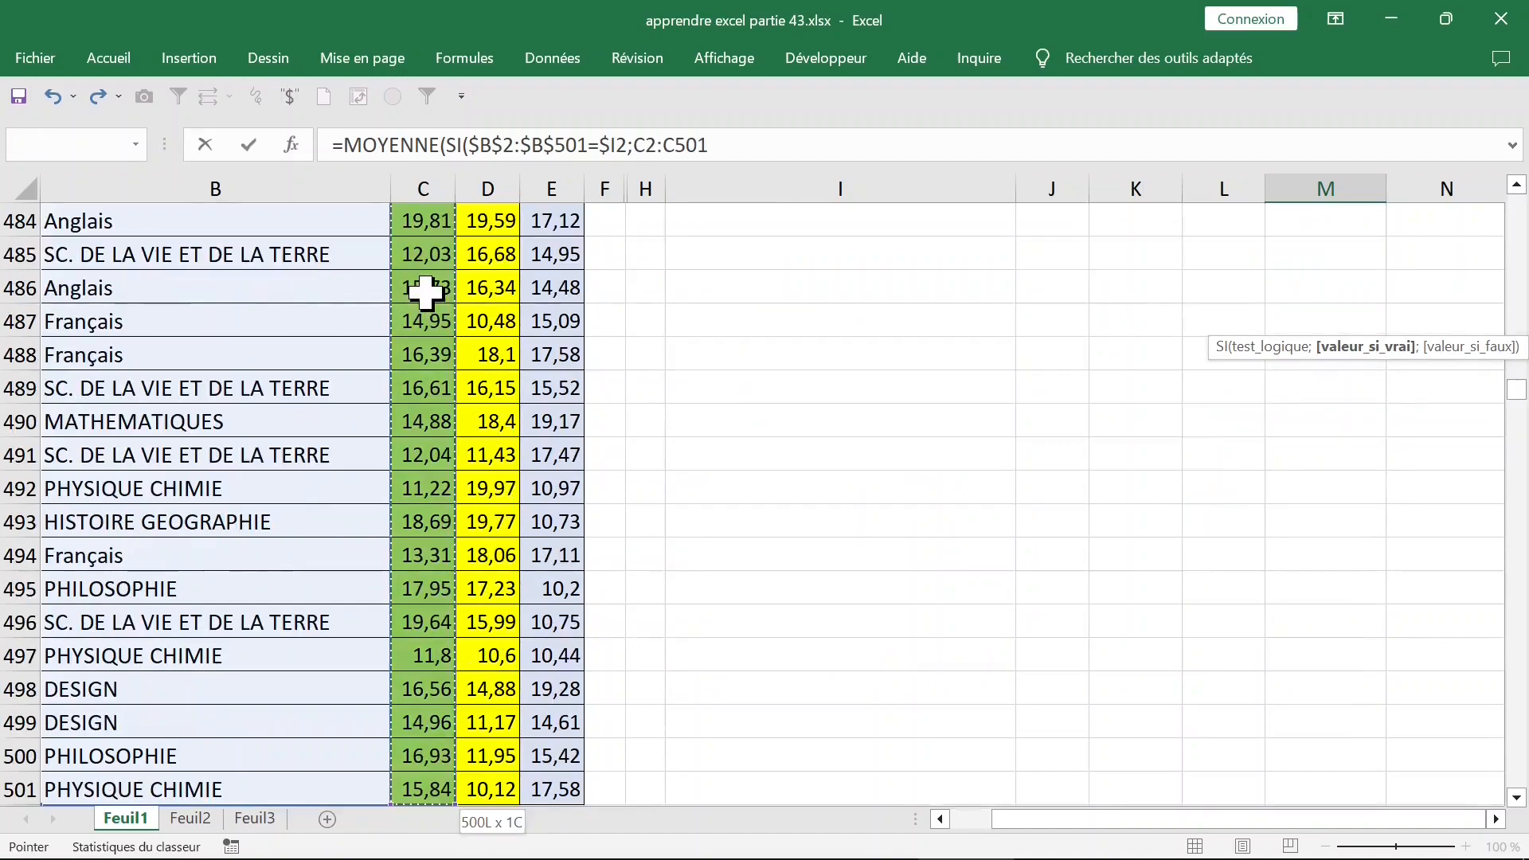
key("ctrl+BackSpace")
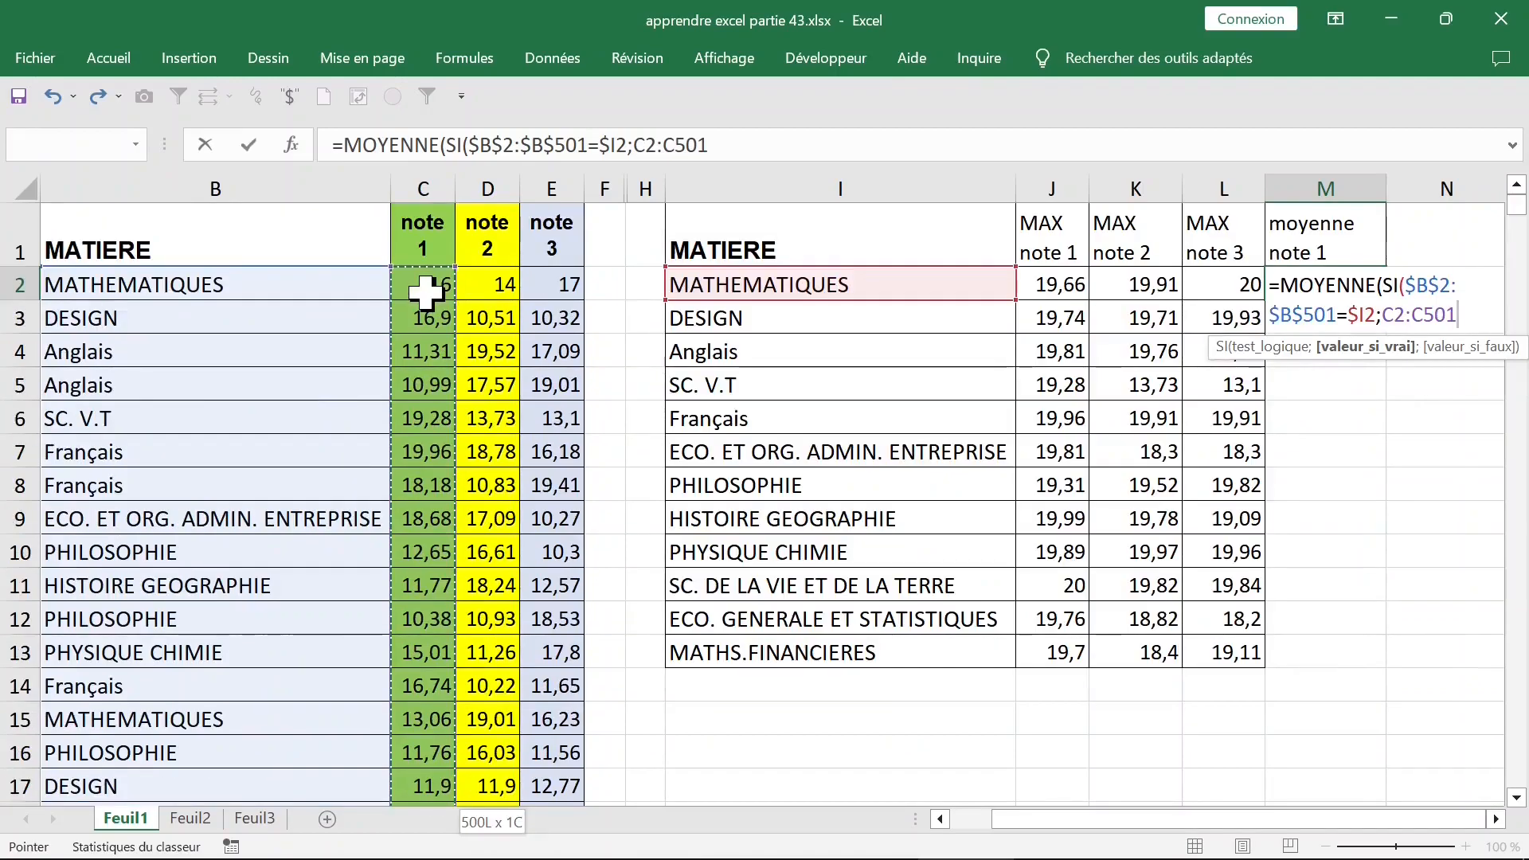
key("F4")
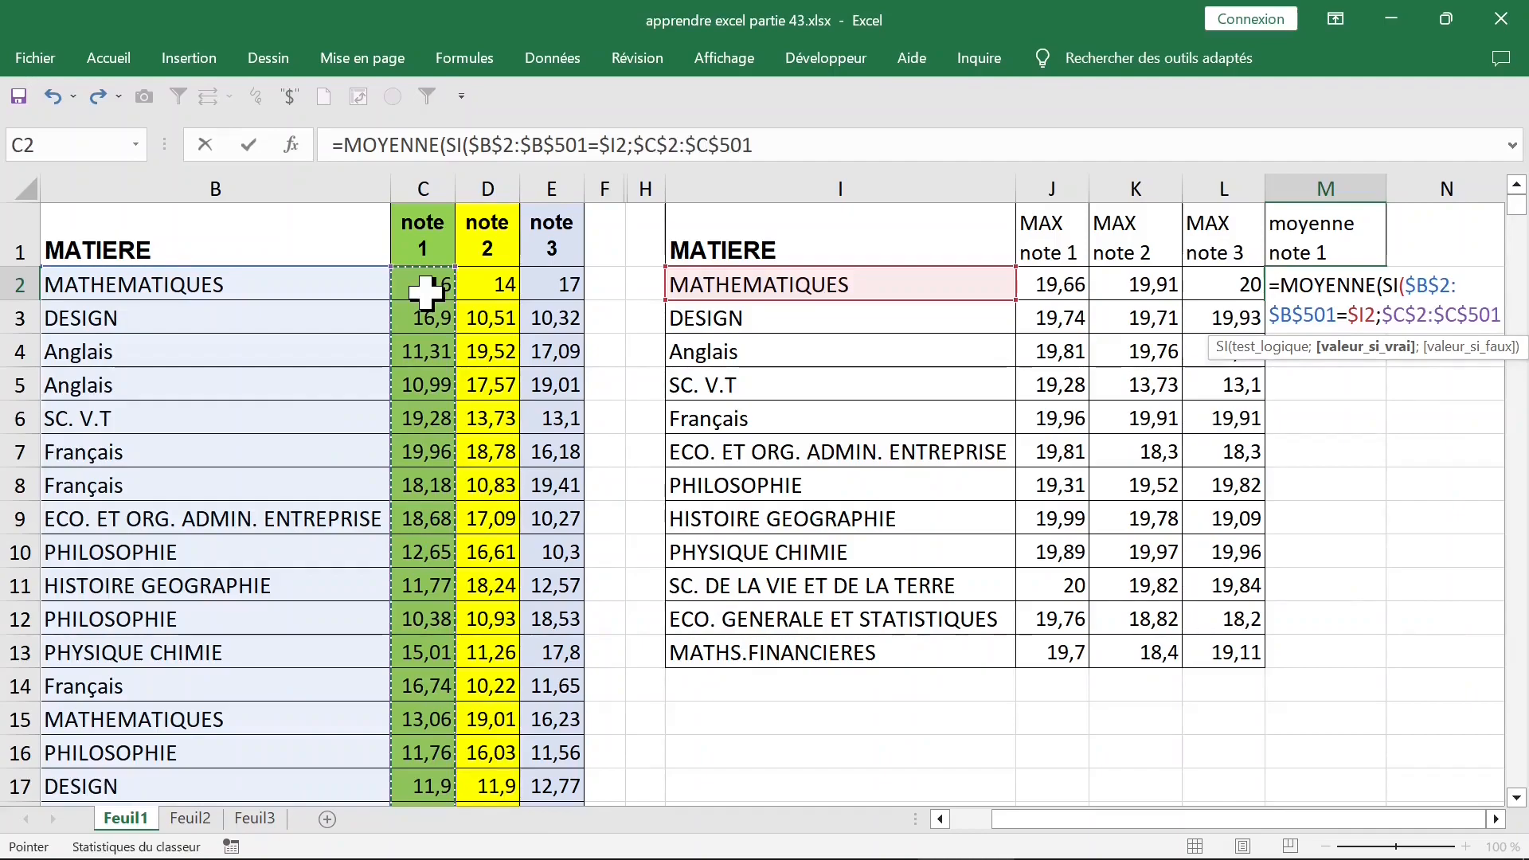
- Close both functions in M2, enter the formula as an array formula and fill it down to M13
type(")")
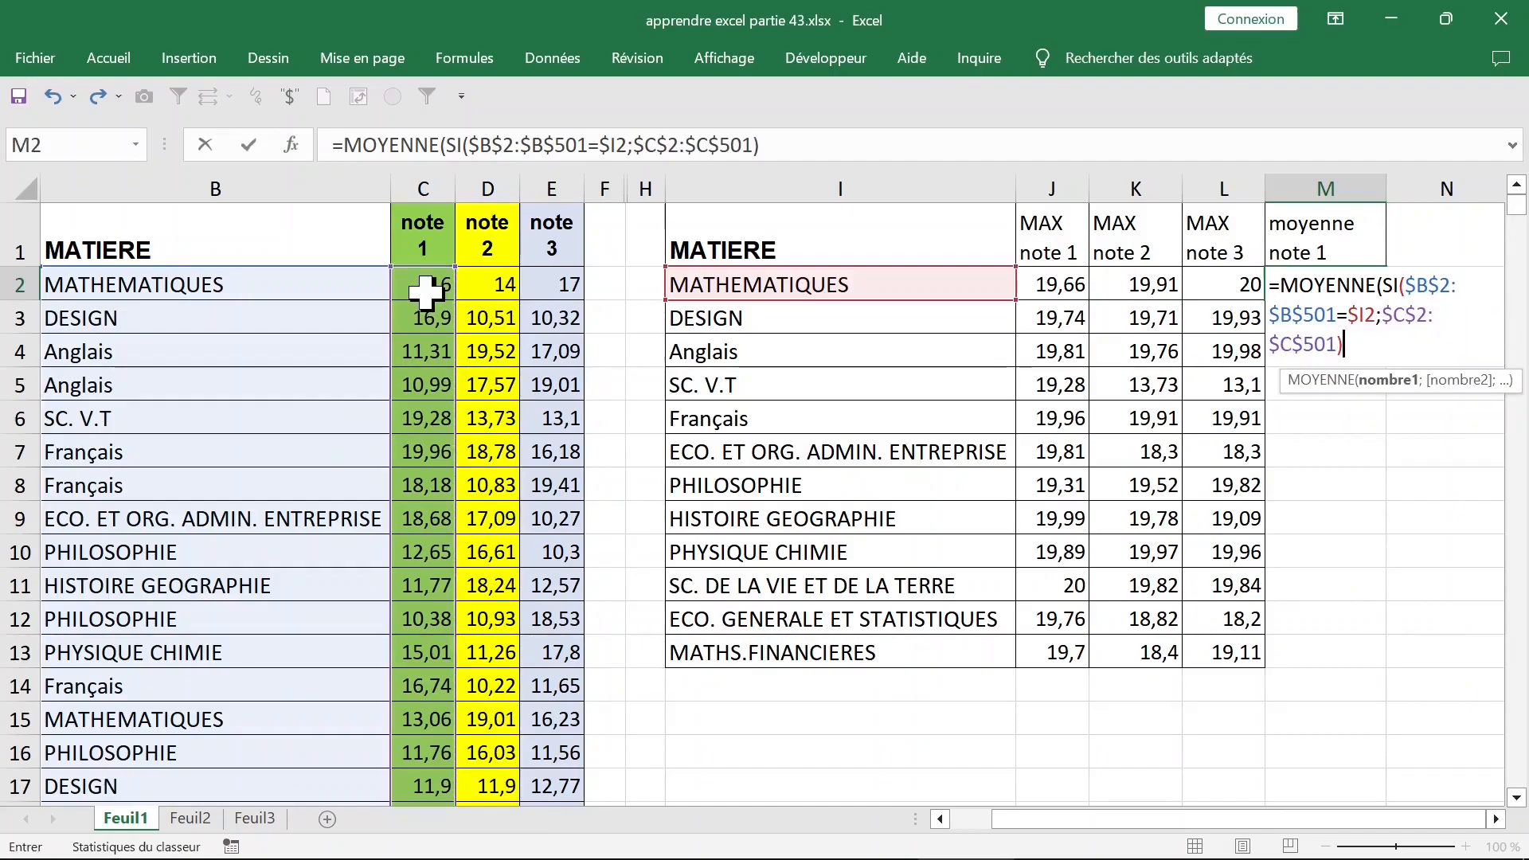
type(")")
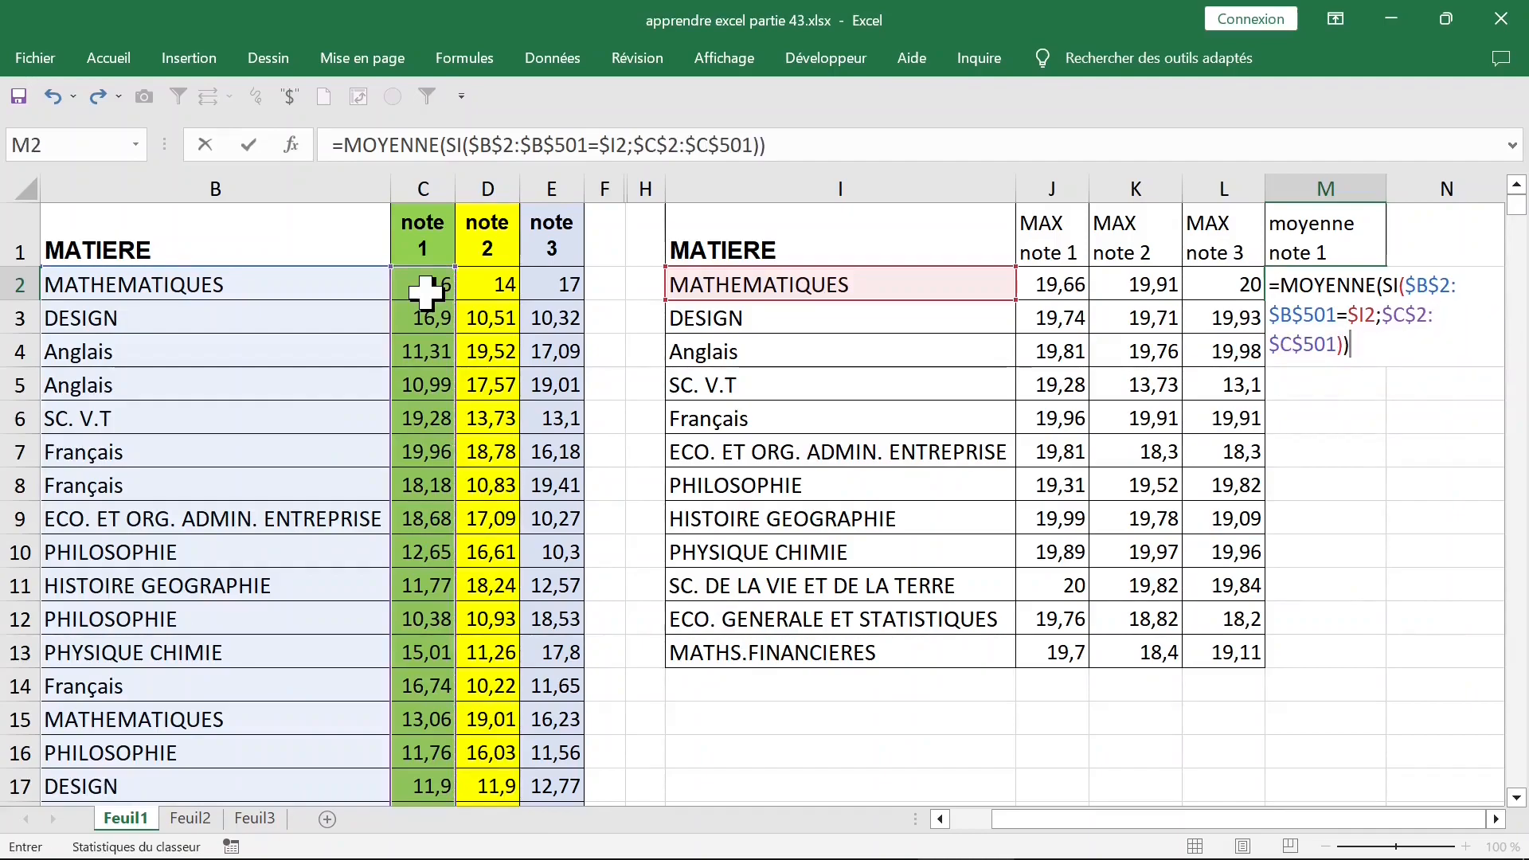
key("ctrl+shift+Return")
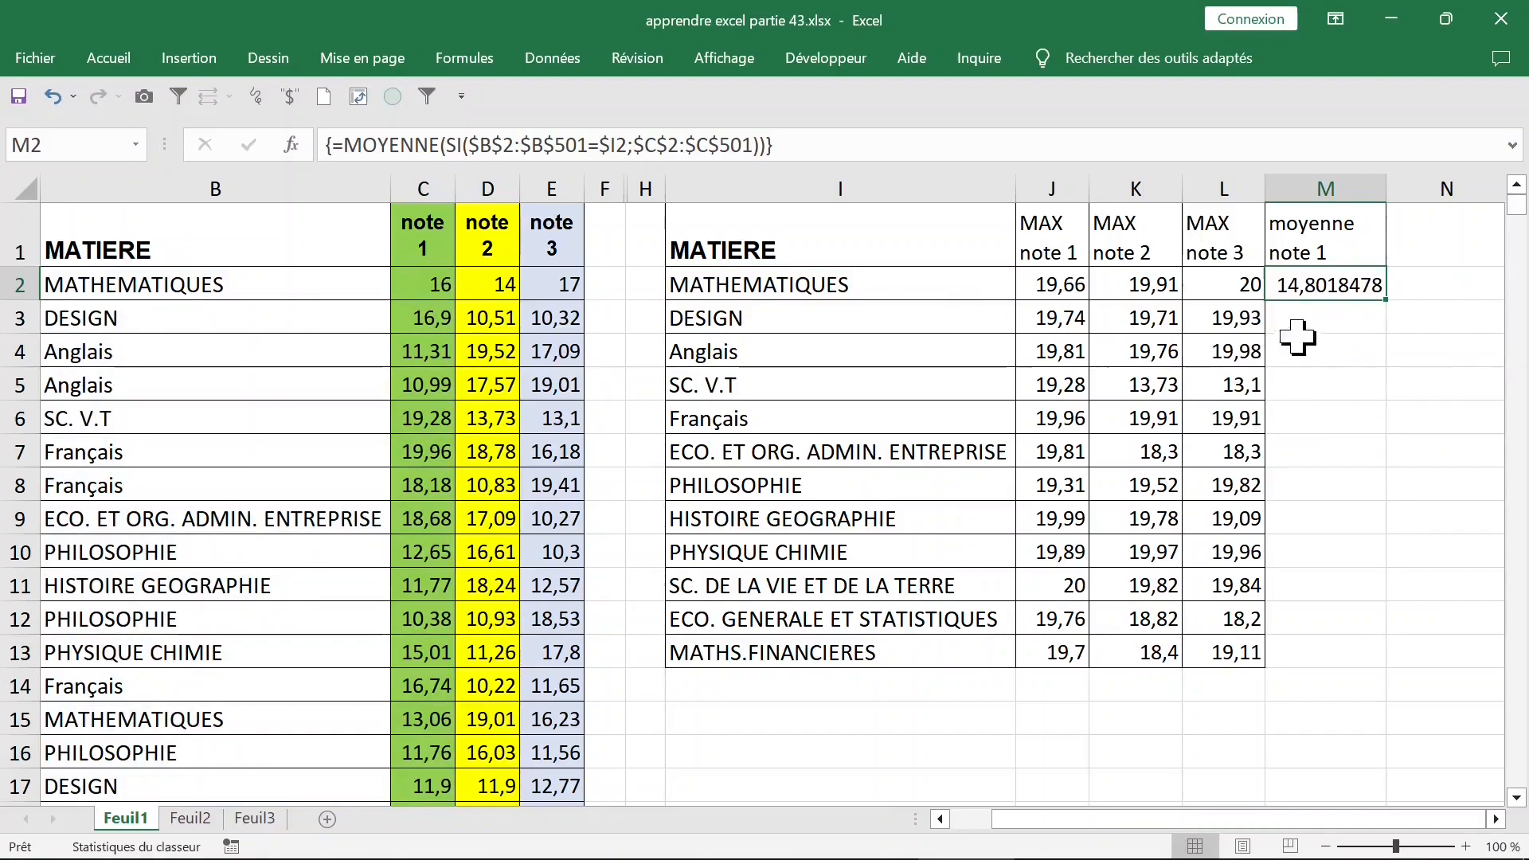
double_click(1386, 299)
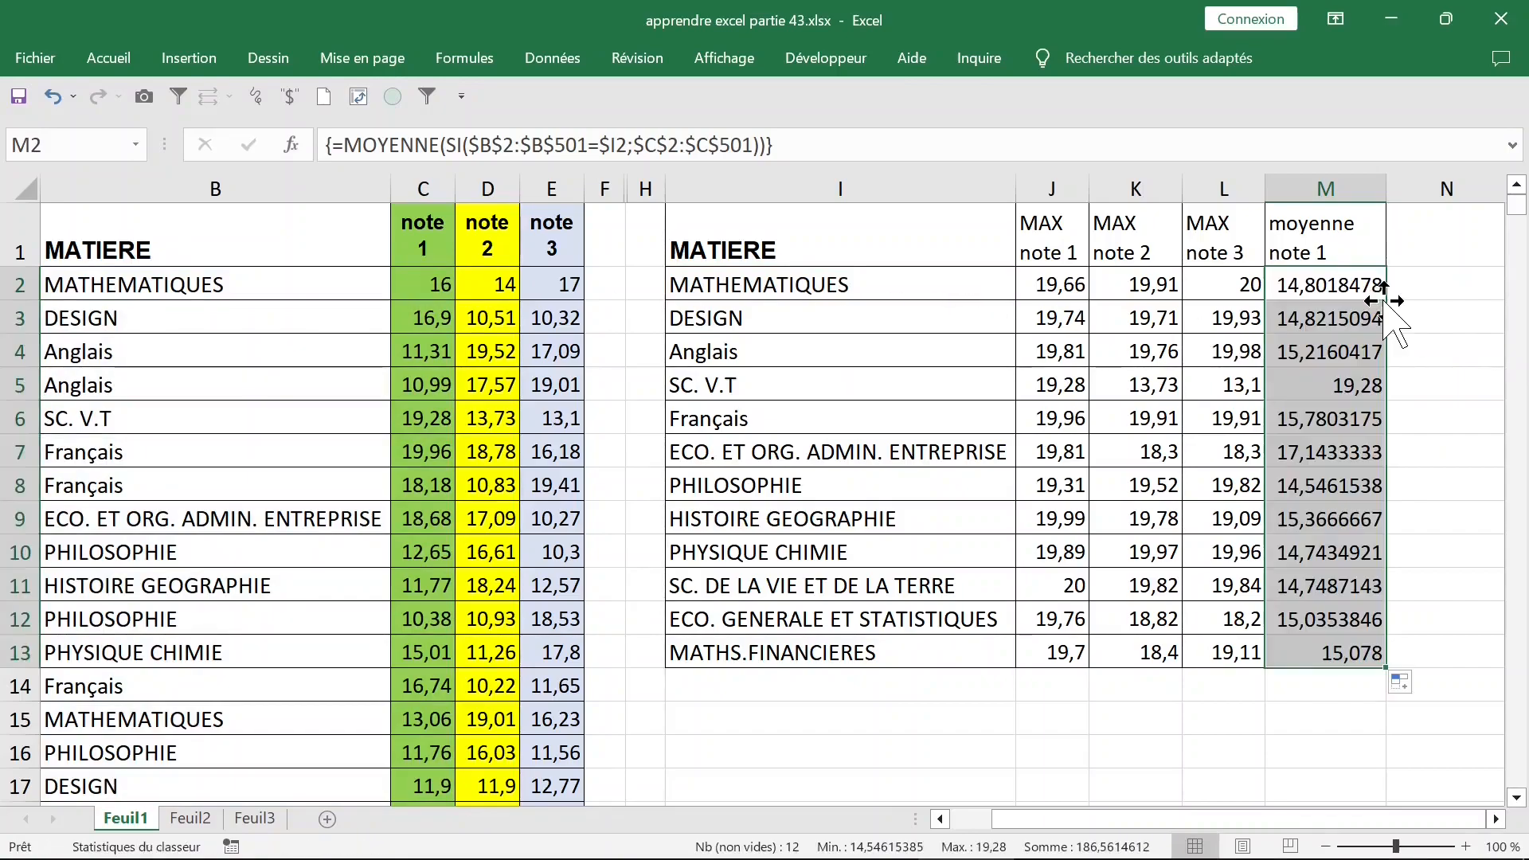
- Reduce the note 1 averages in M2:M13 to two decimal places
left_click(118, 64)
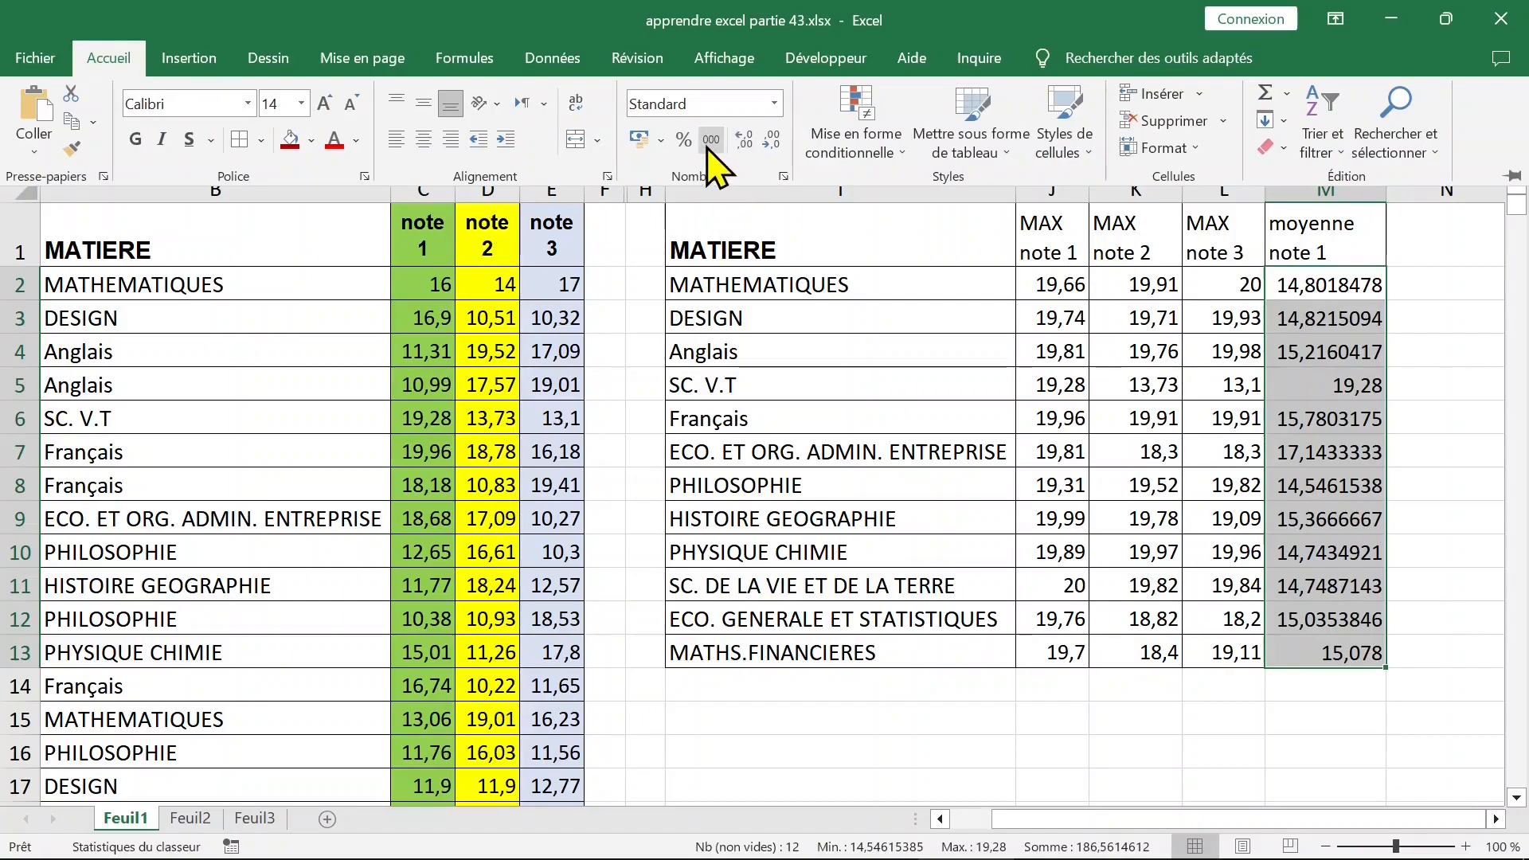
left_click(768, 143)
left_click(766, 145)
left_click(766, 145)
left_click(766, 145)
left_click(767, 145)
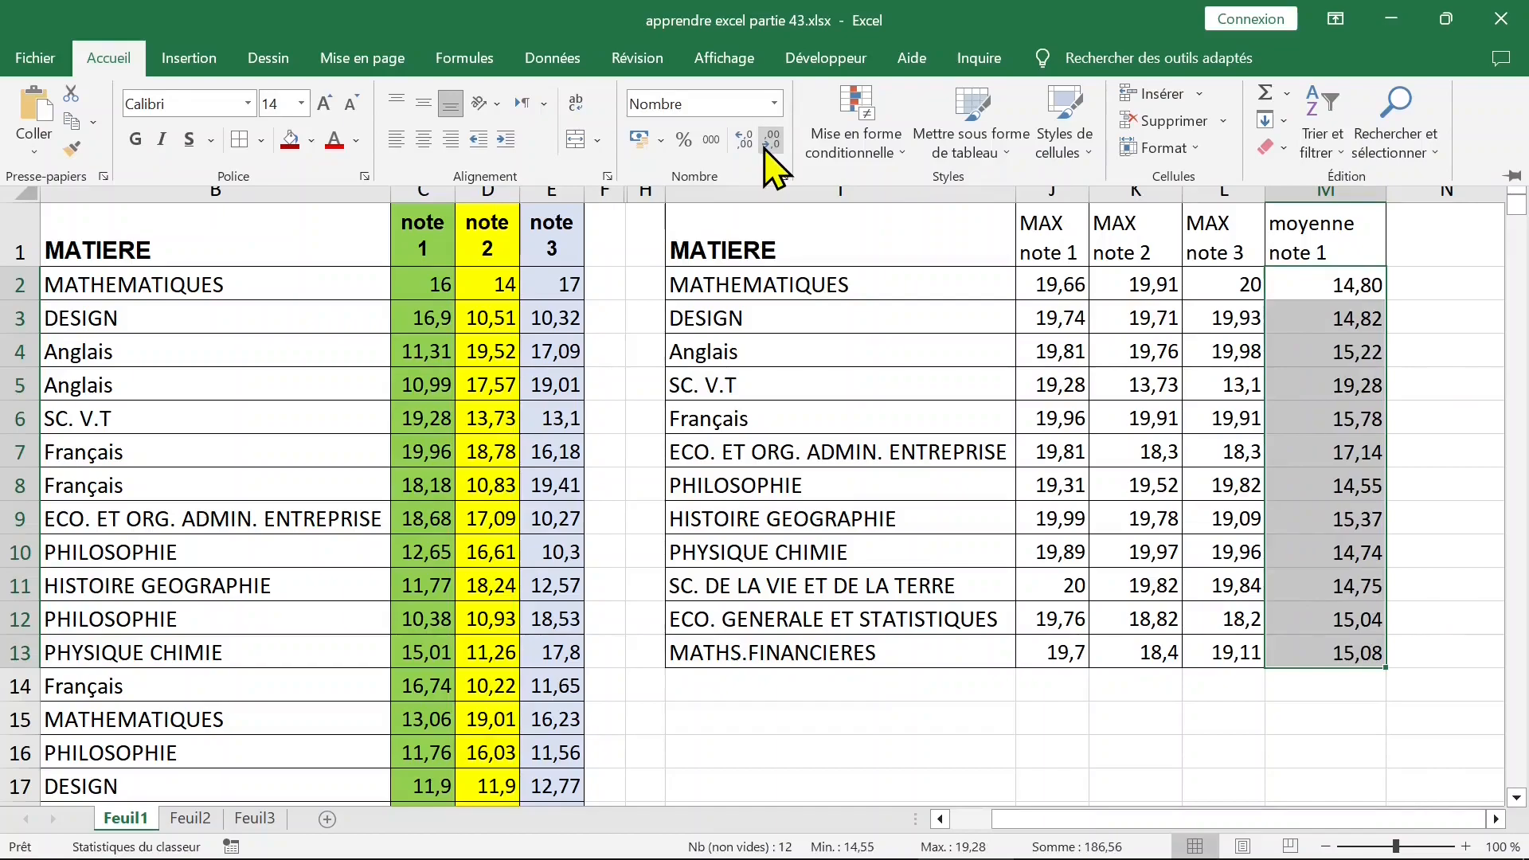
left_click(1346, 291)
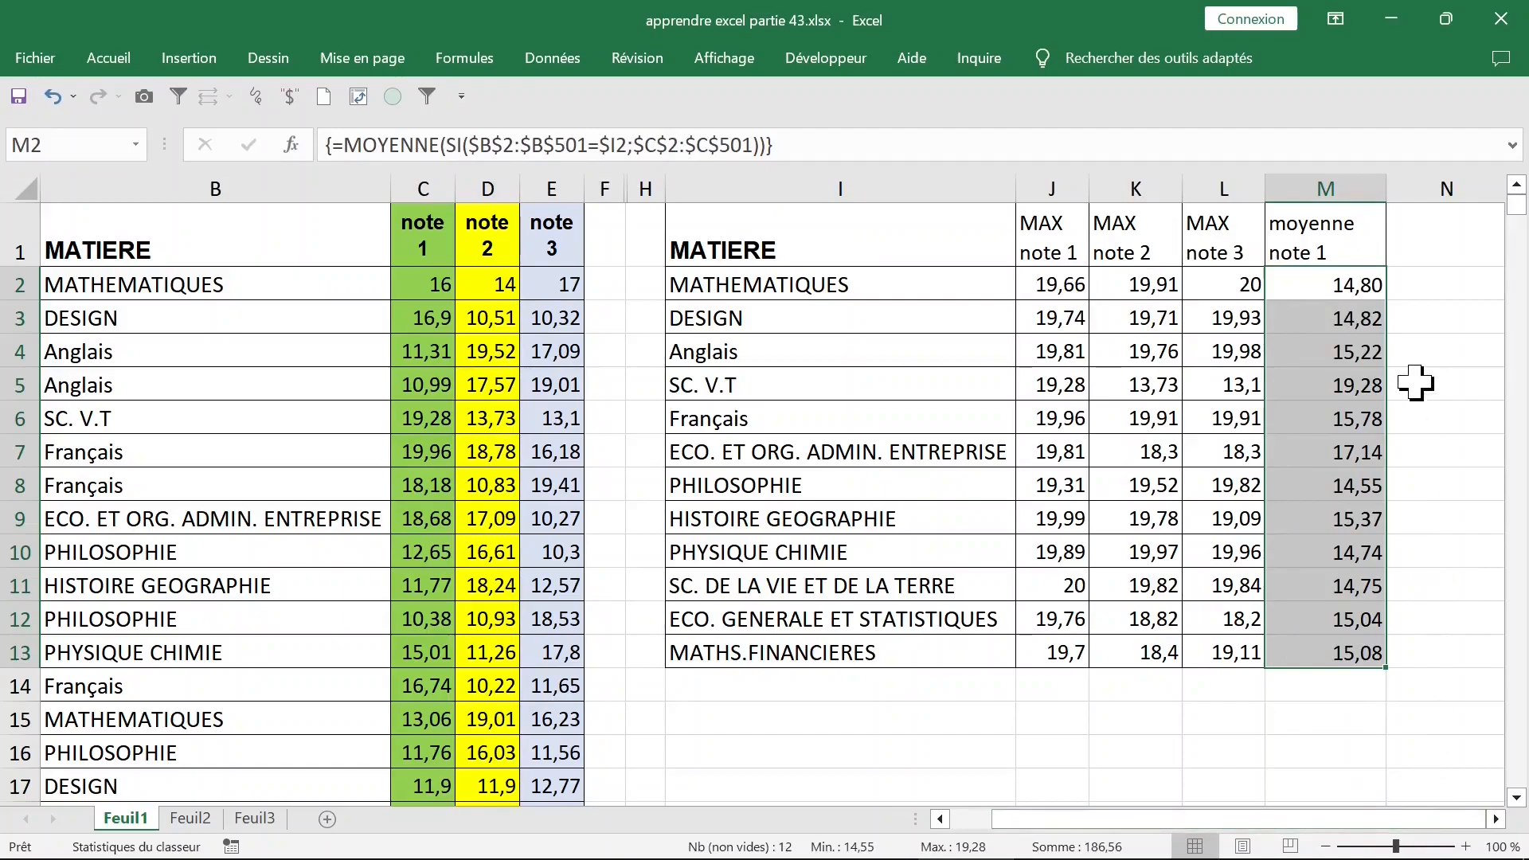
- Enter the header "min note 3" in N1 and narrow column N so the header wraps onto two lines
left_click(1413, 259)
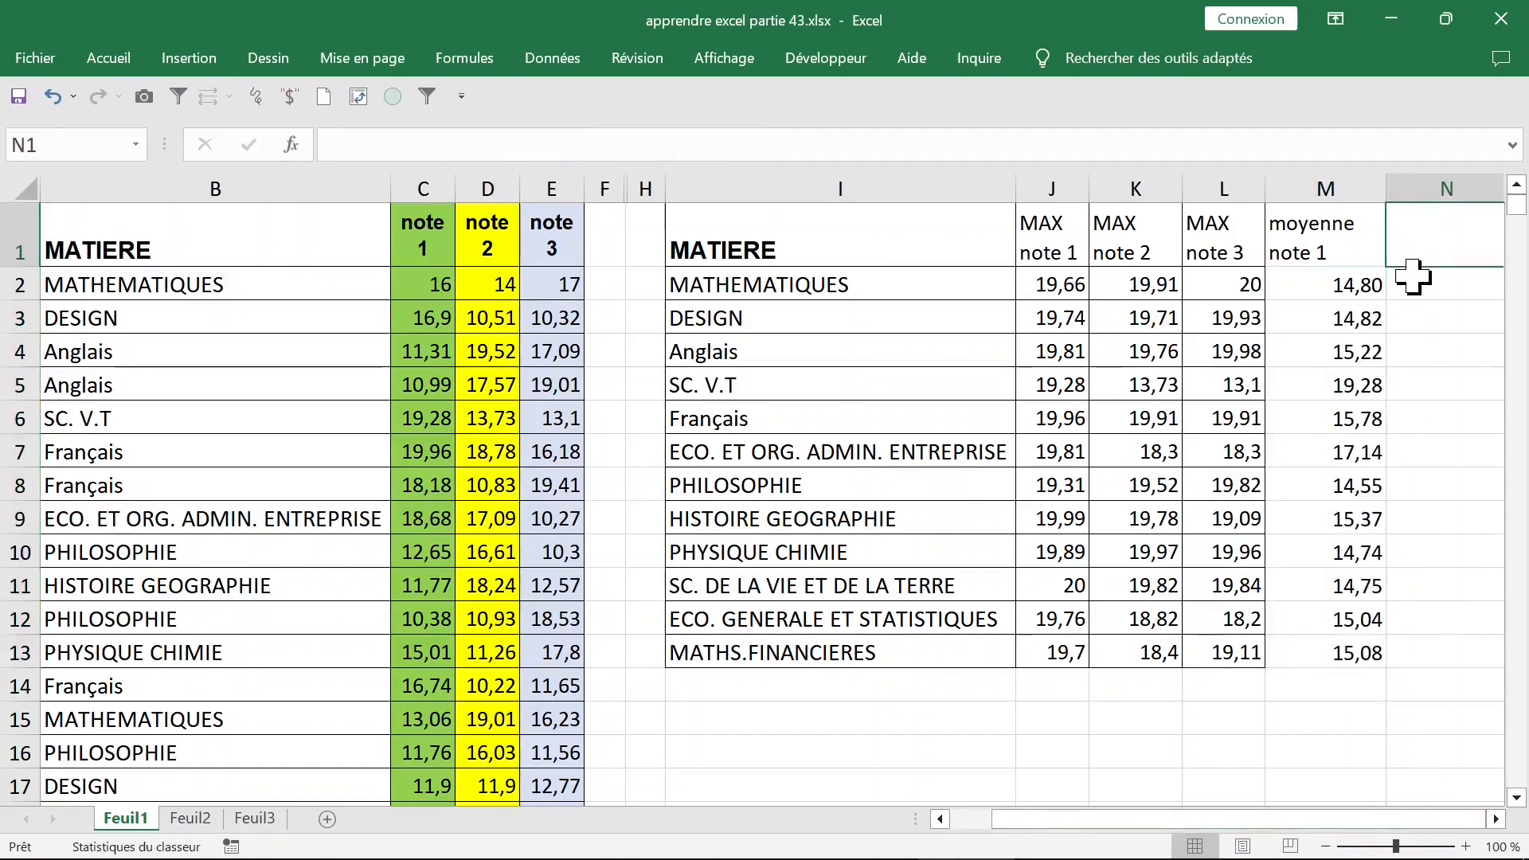
type("min")
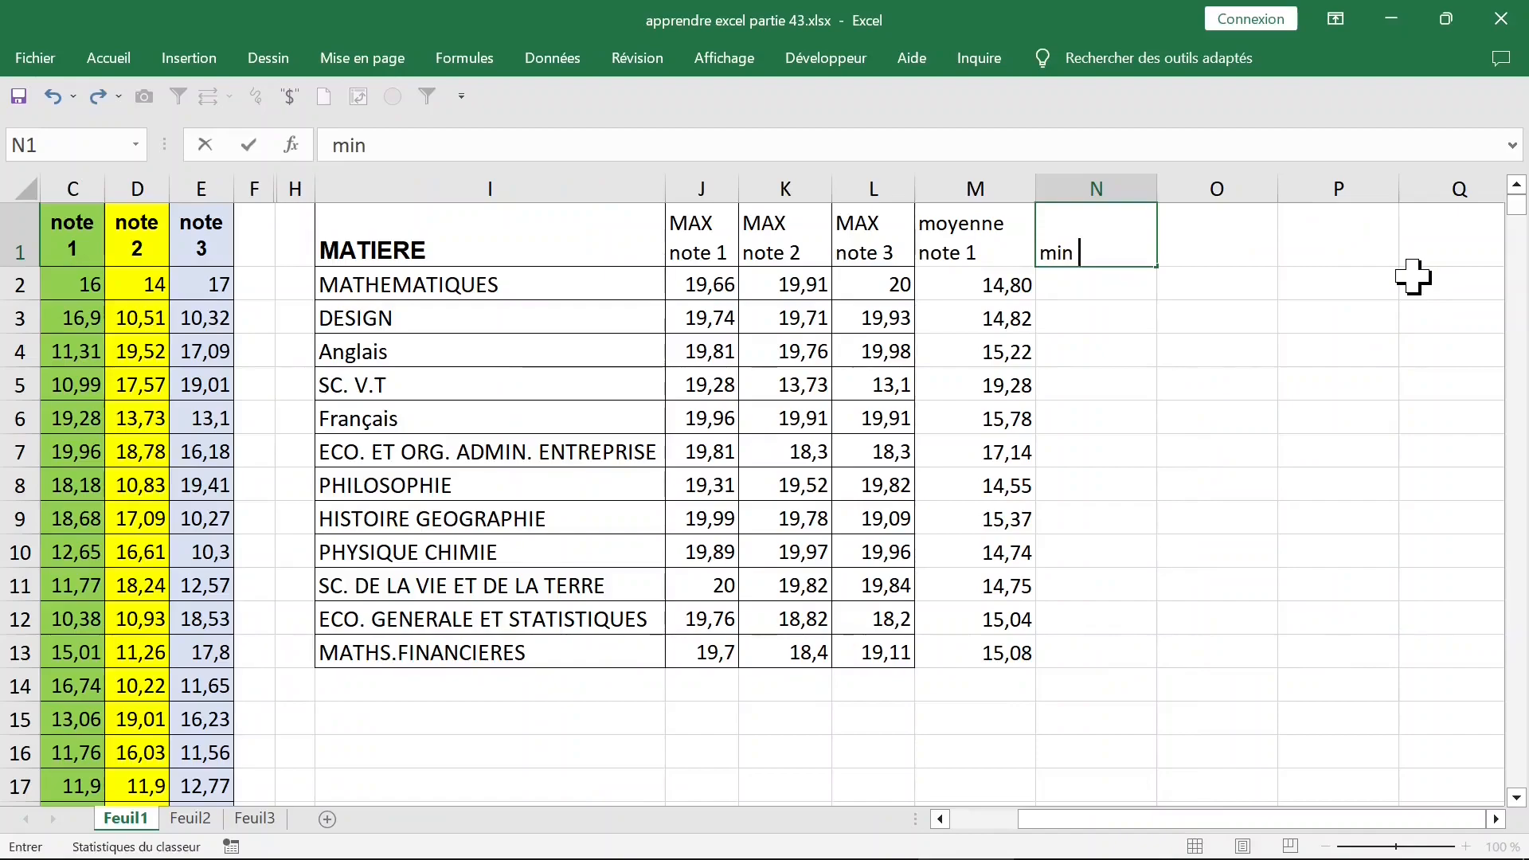
type(" note 3")
left_click(1114, 313)
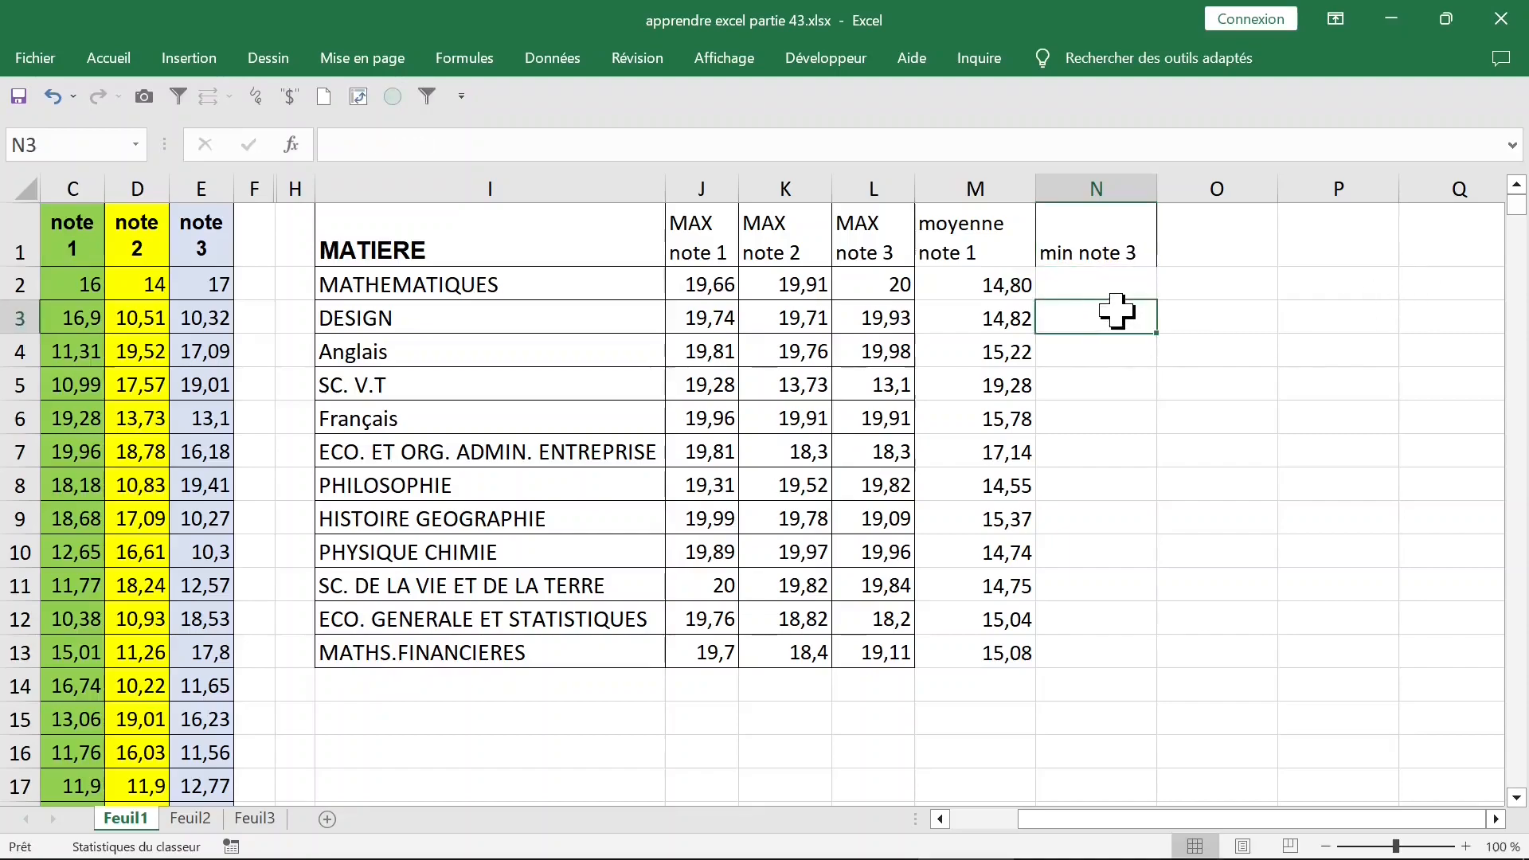
left_click(1121, 244)
left_click_drag(1163, 194, 1131, 194)
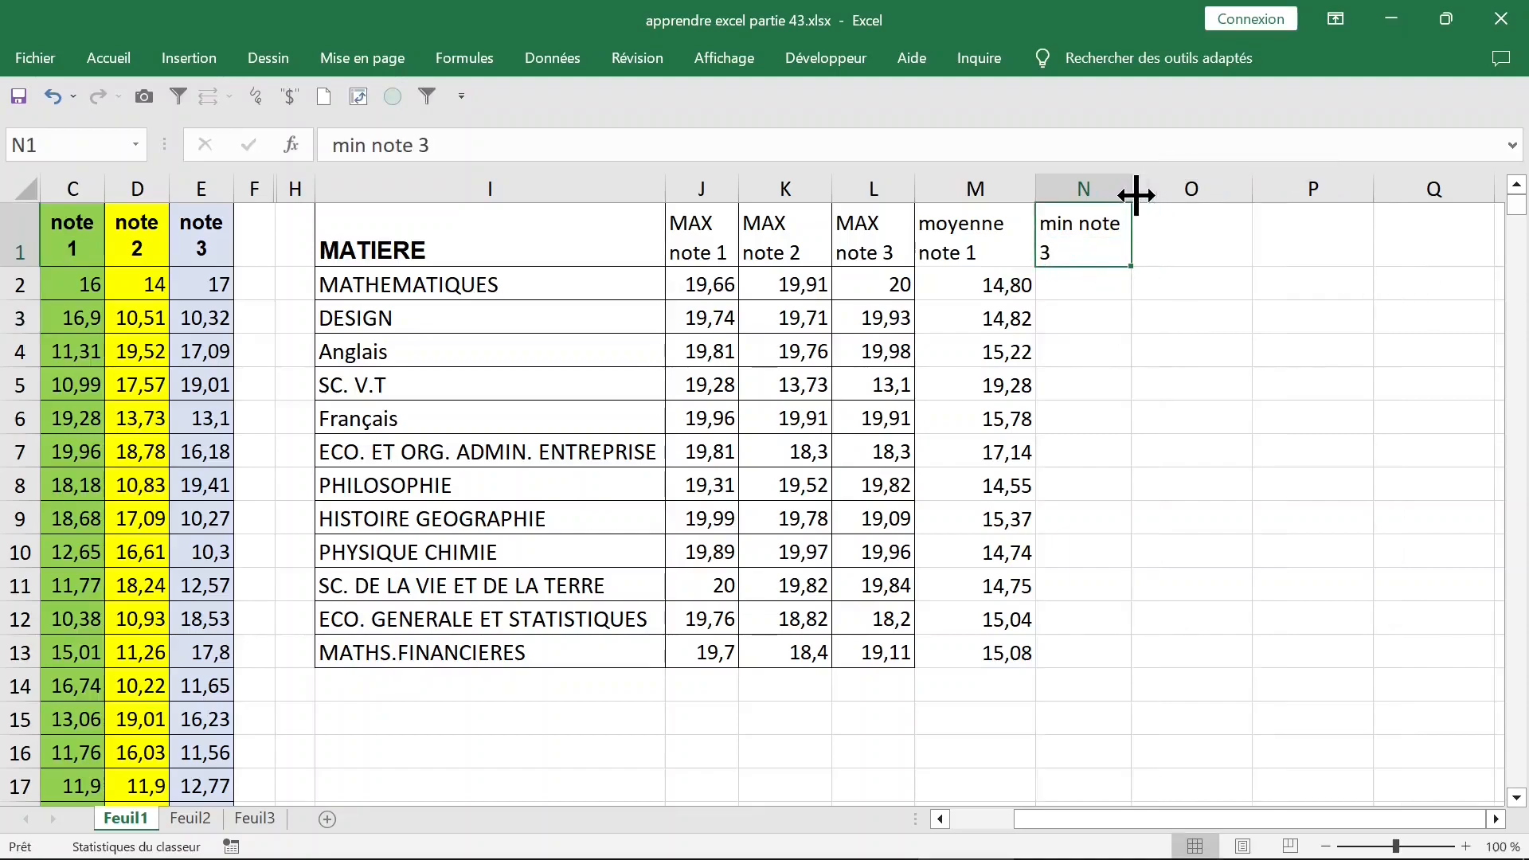
- Start a formula in N2 nesting SI inside MIN, with the absolute subject range $B$2:$B$501 as the start of the test
left_click(1093, 280)
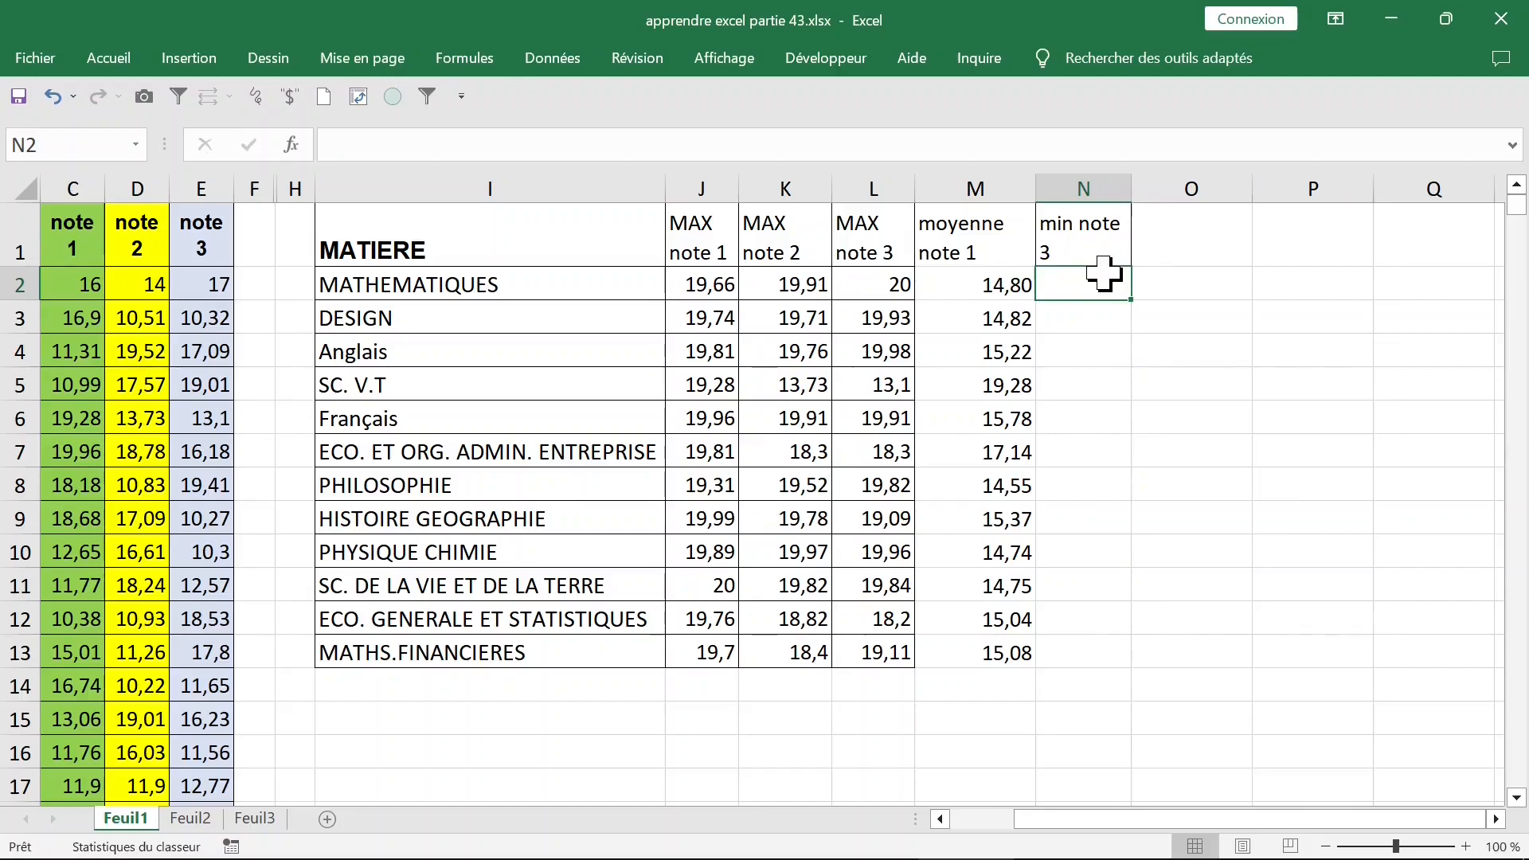
type("=min(")
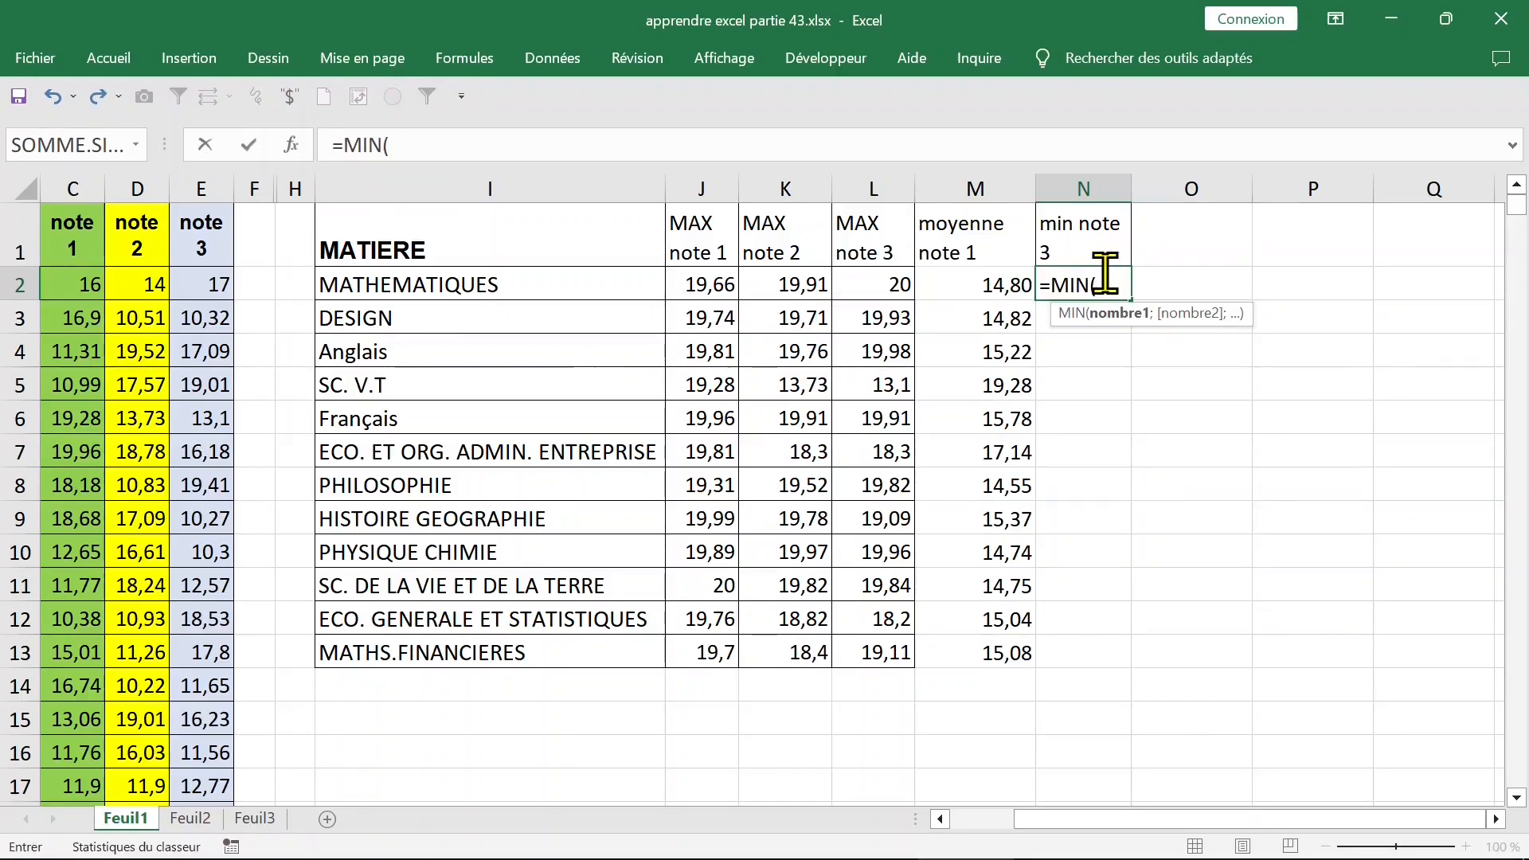
type("si(")
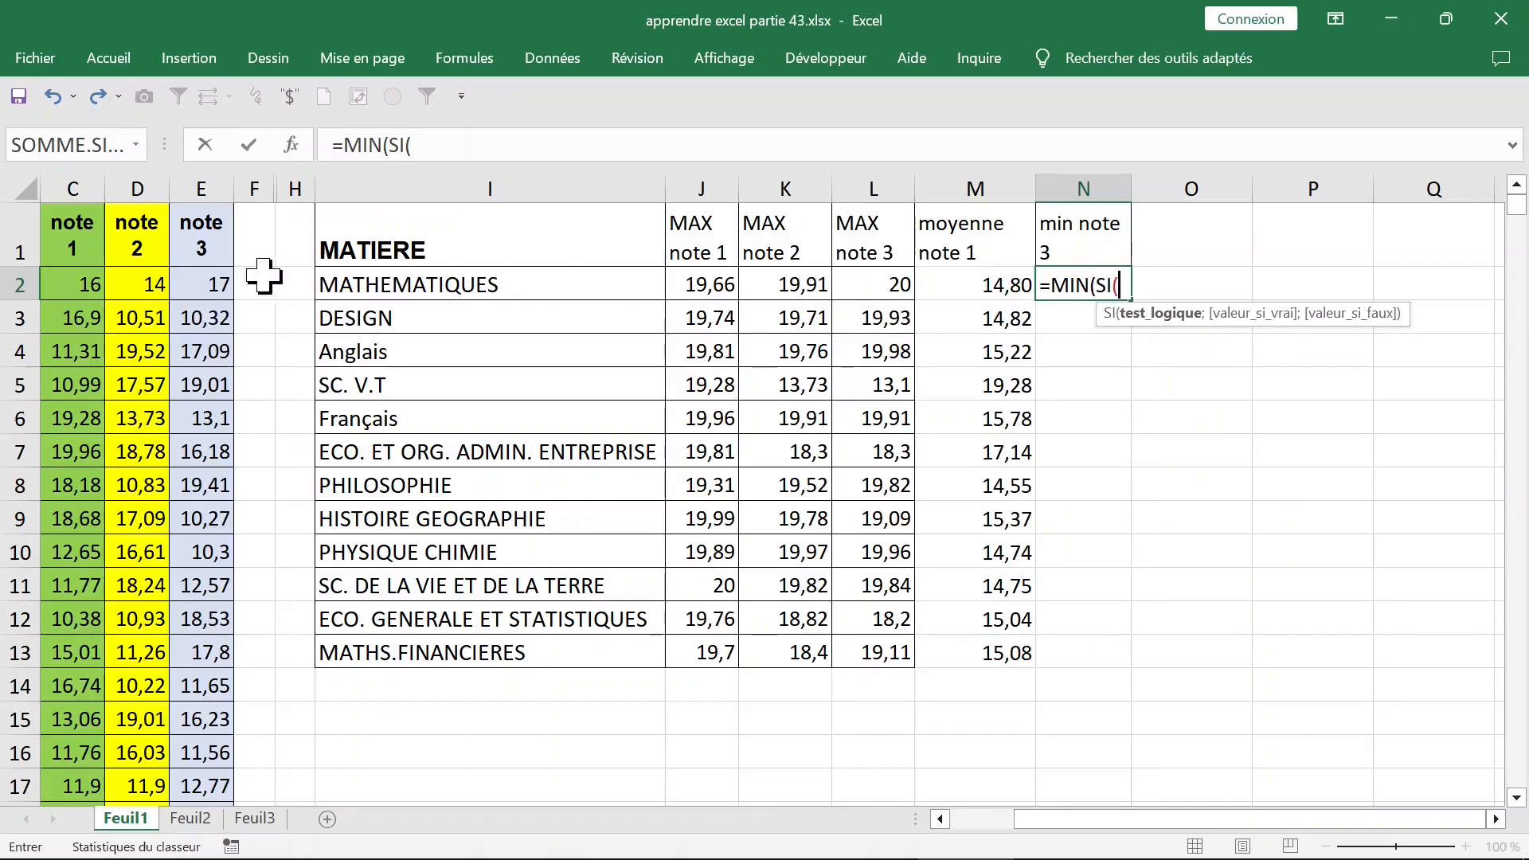
left_click(230, 284)
key("Left")
key("Left")
key("Left")
key("Left")
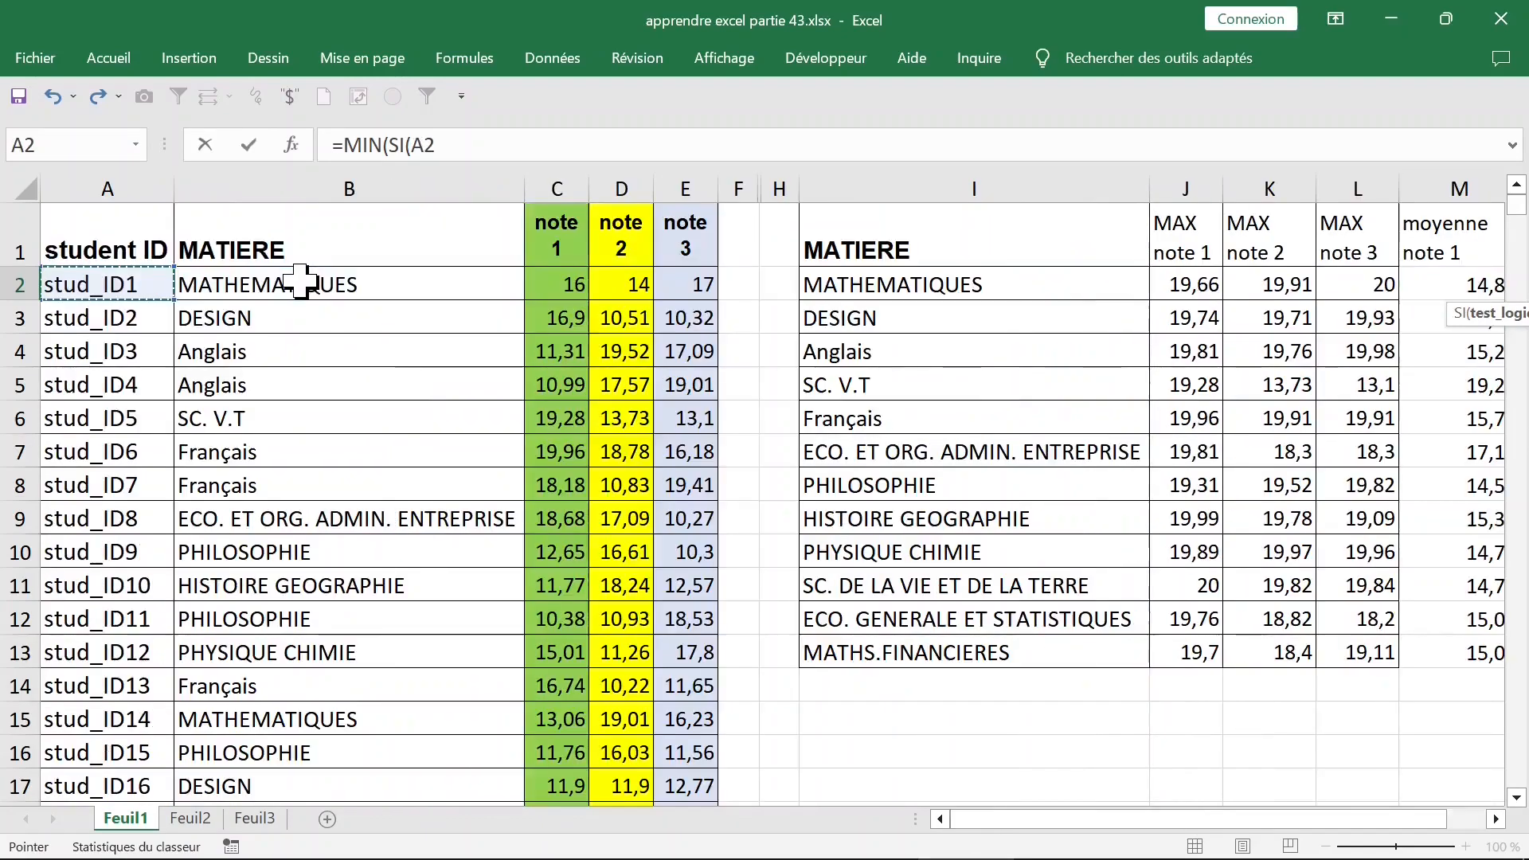
left_click(301, 280)
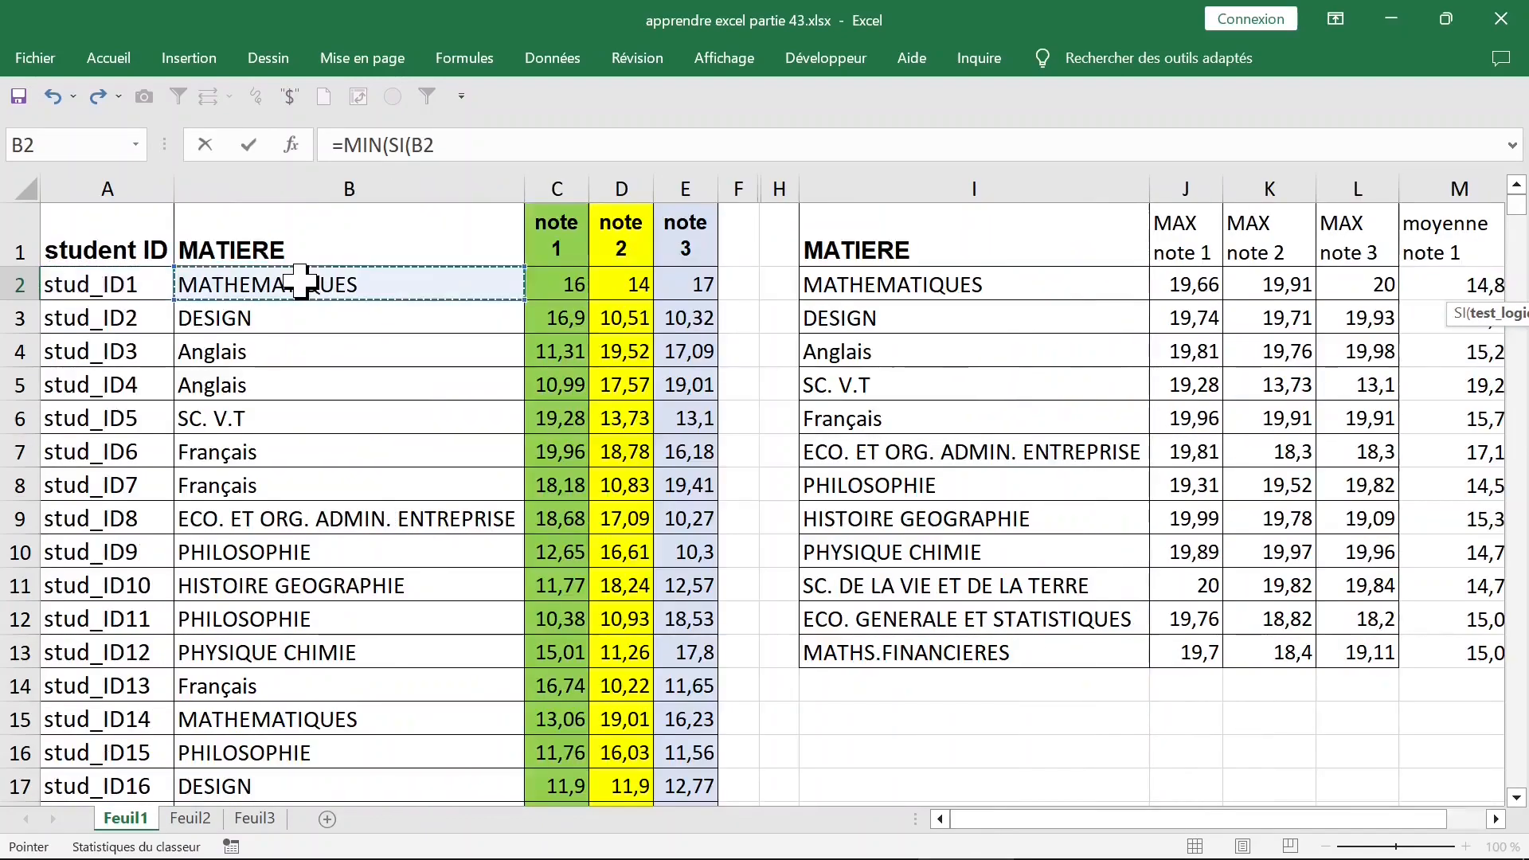
key("ctrl+shift+Down")
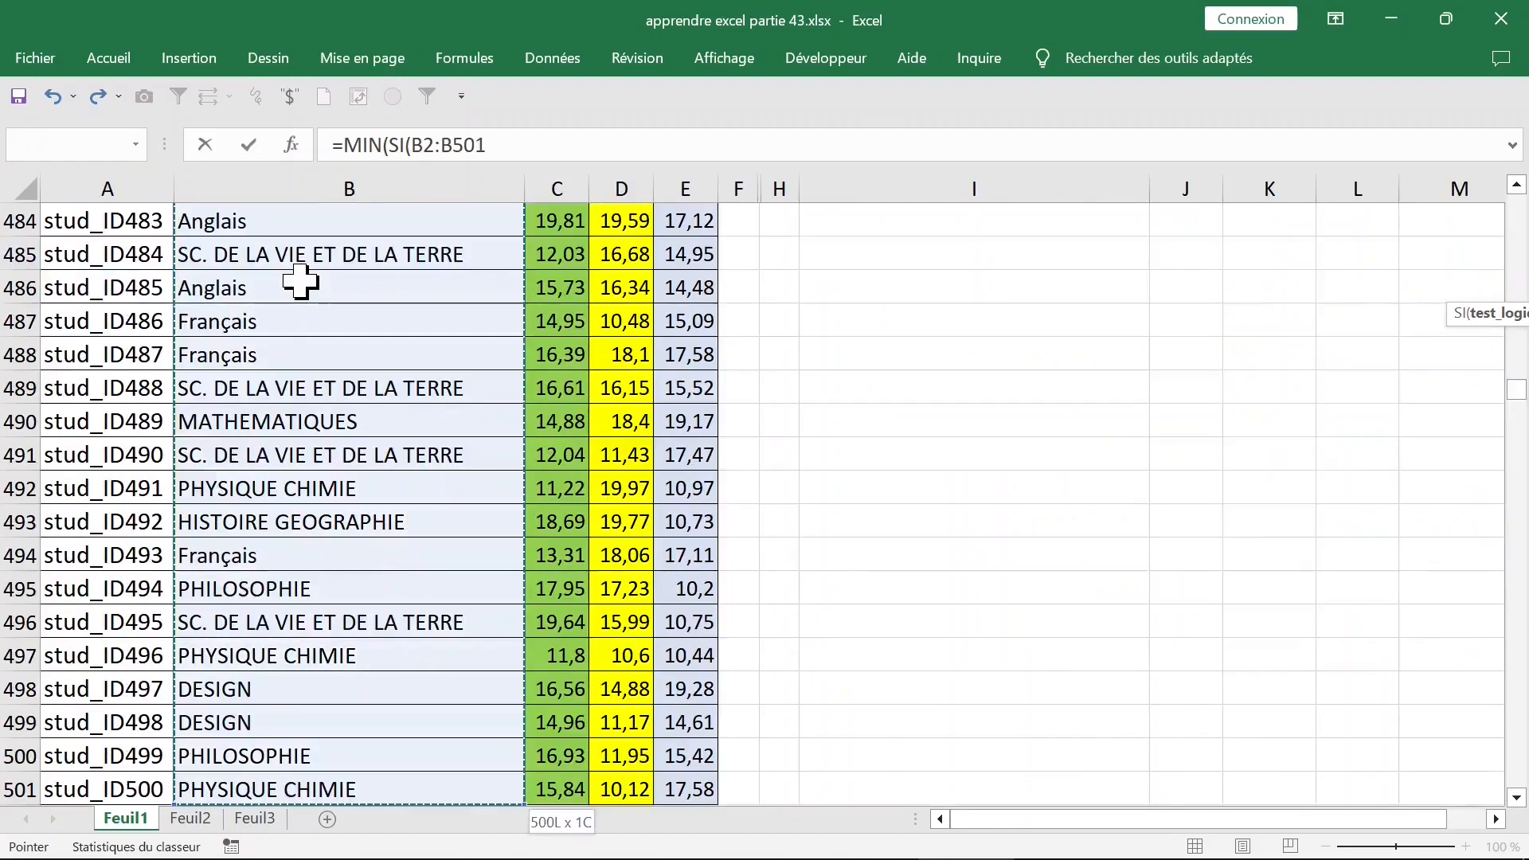
key("F4")
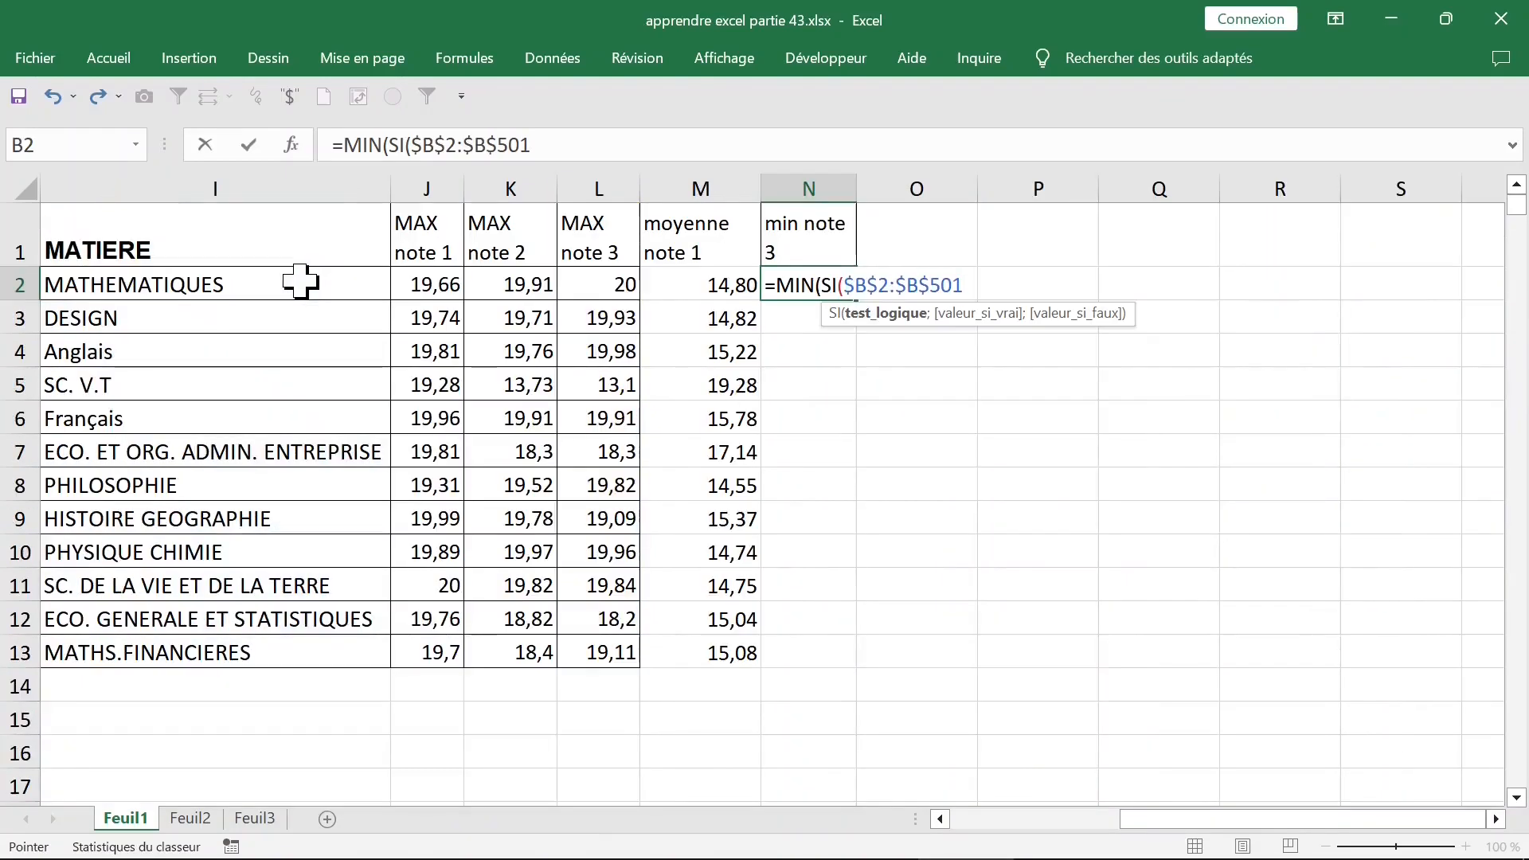
- Complete the SI test in N2 by comparing the subject range with $I2, locking only the column
type("=")
left_click(224, 286)
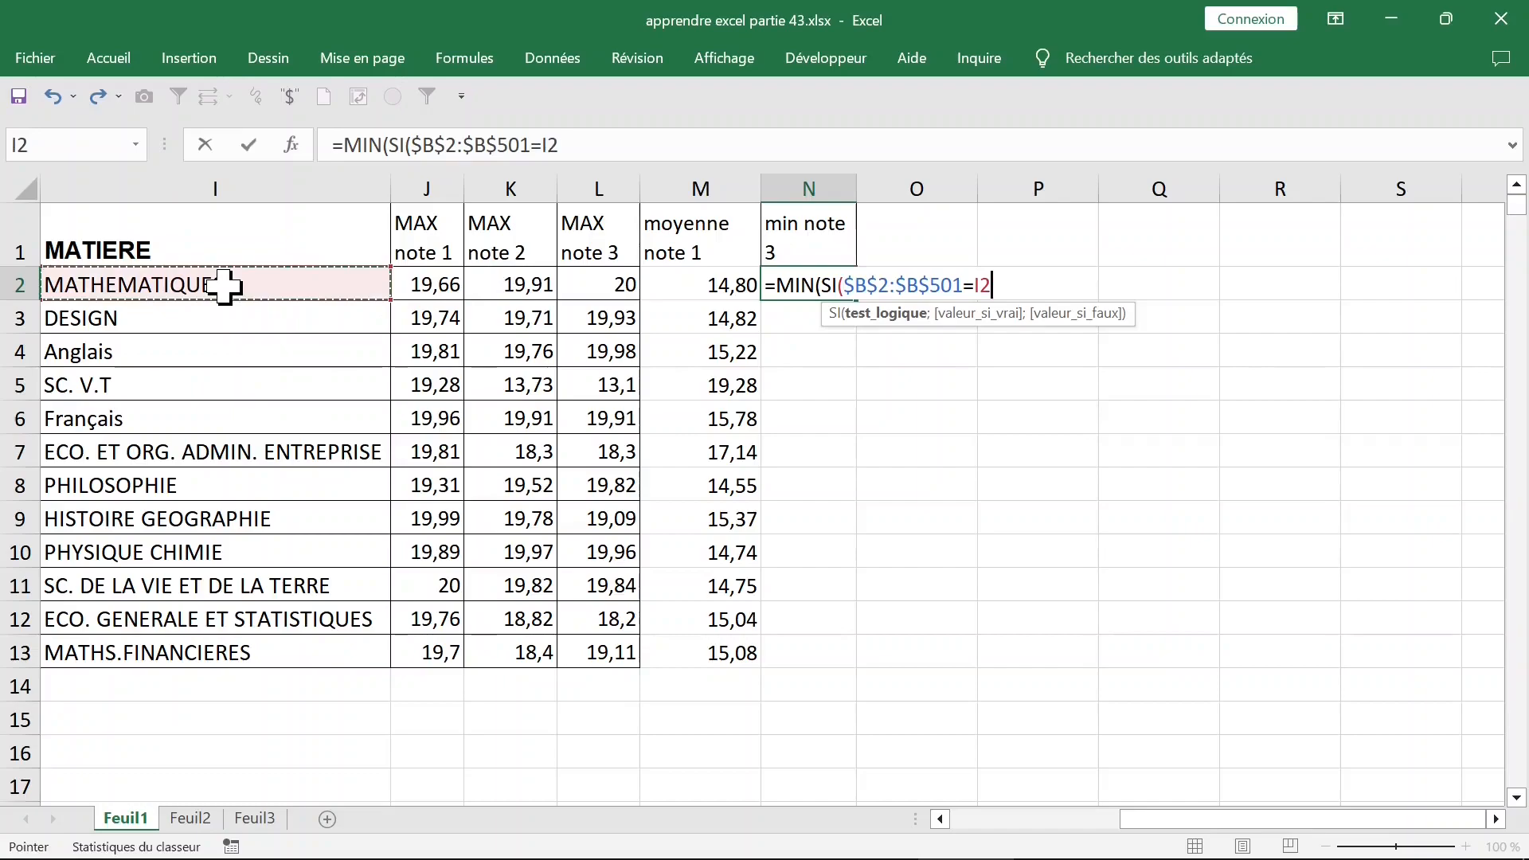
key("F4")
key("F4")
key("F4")
- Add the absolute note 3 range $E$2:$E$501 as the value-if-true argument of the SI in N2
type(";")
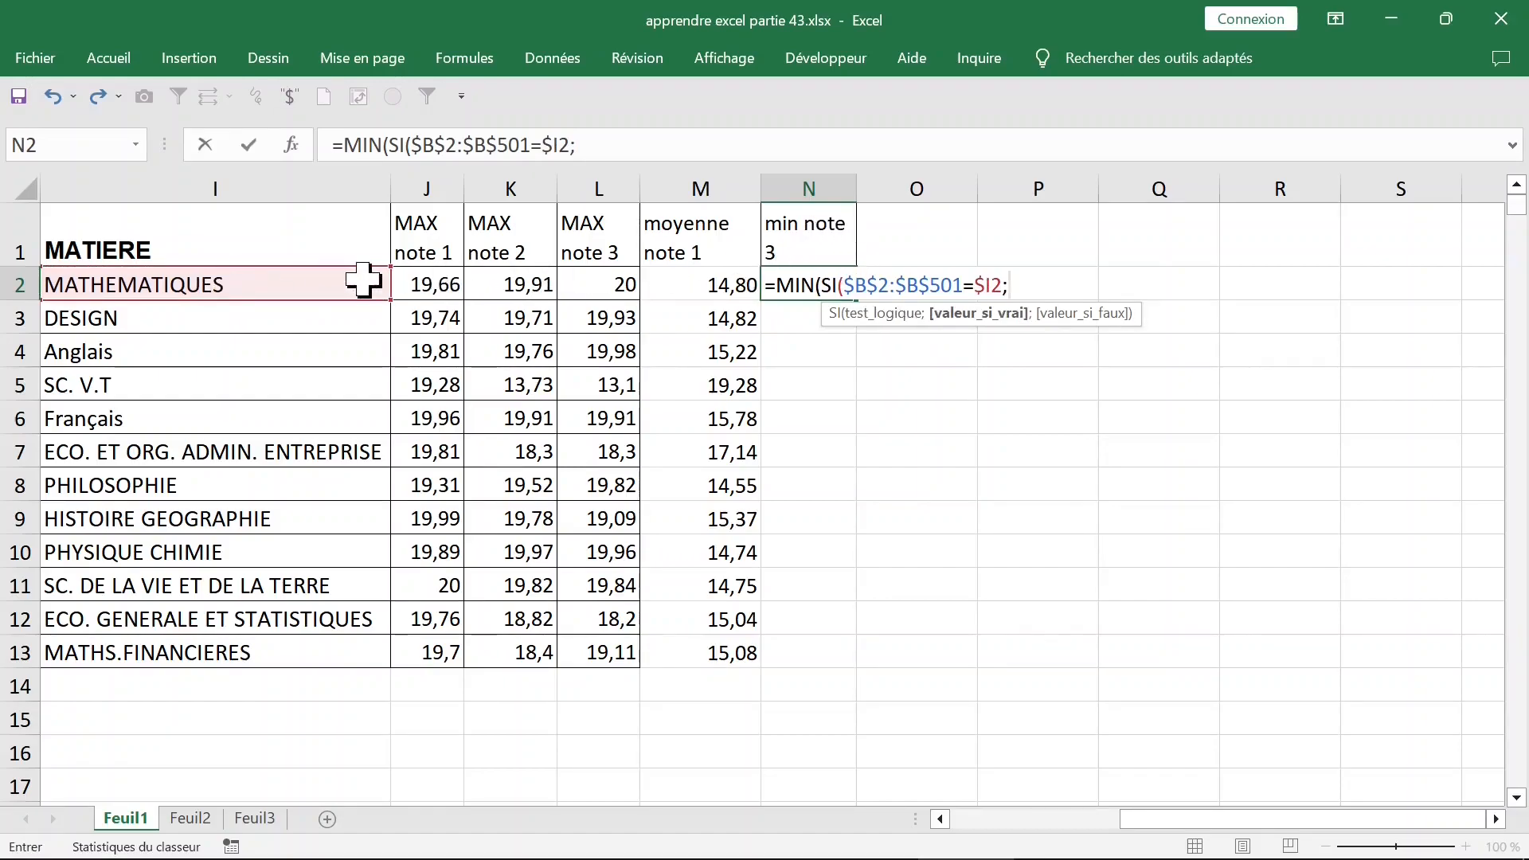
scroll(199, 266, "left", 3)
left_click(134, 285)
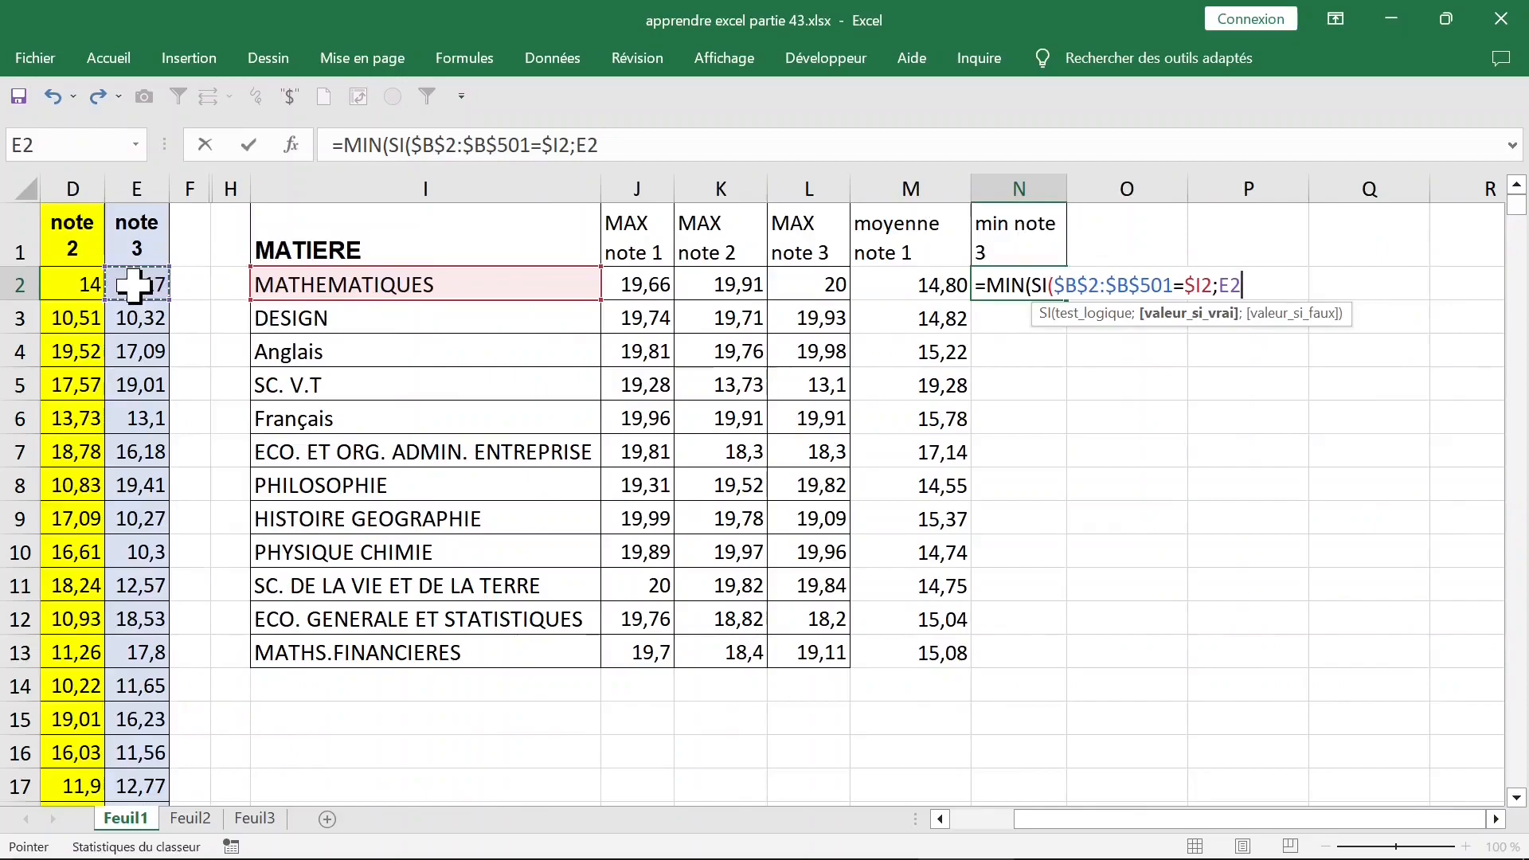
key("ctrl+shift+Down")
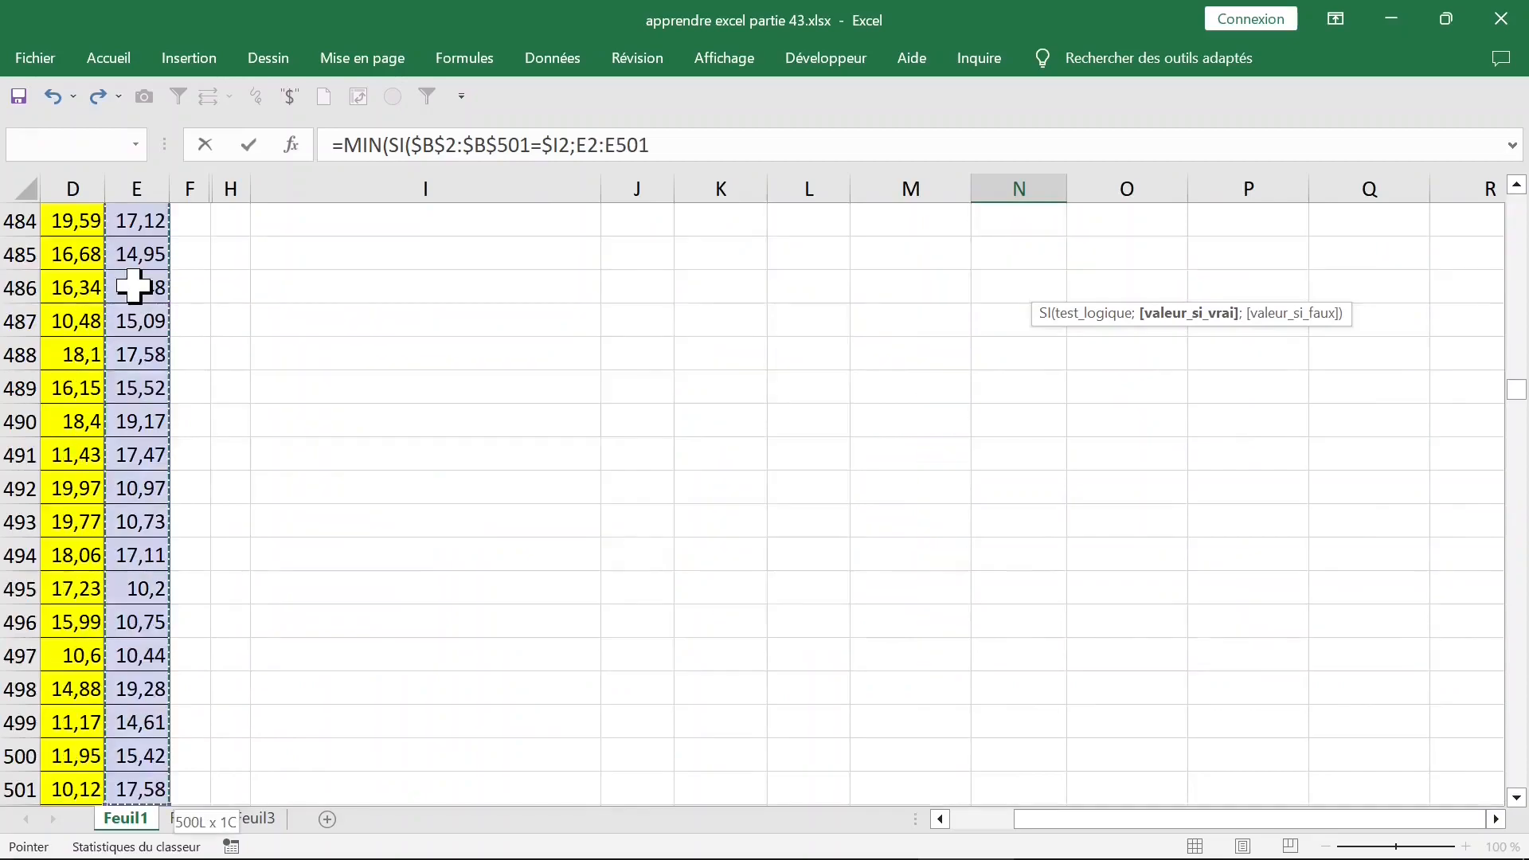
key("F4")
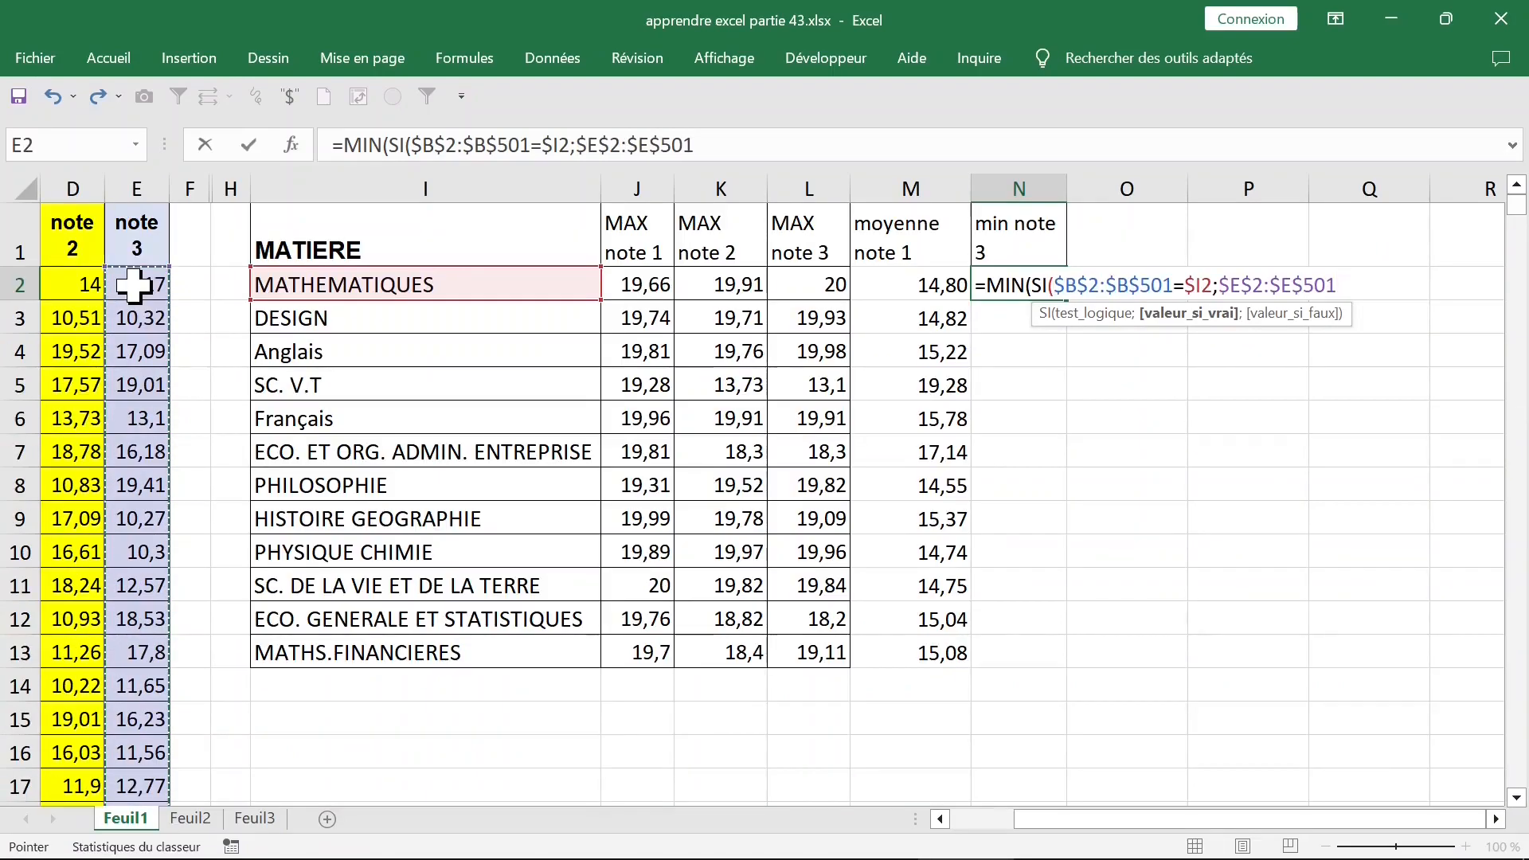
- Close both functions in N2, enter the formula as an array formula and fill it down to N13
type(")")
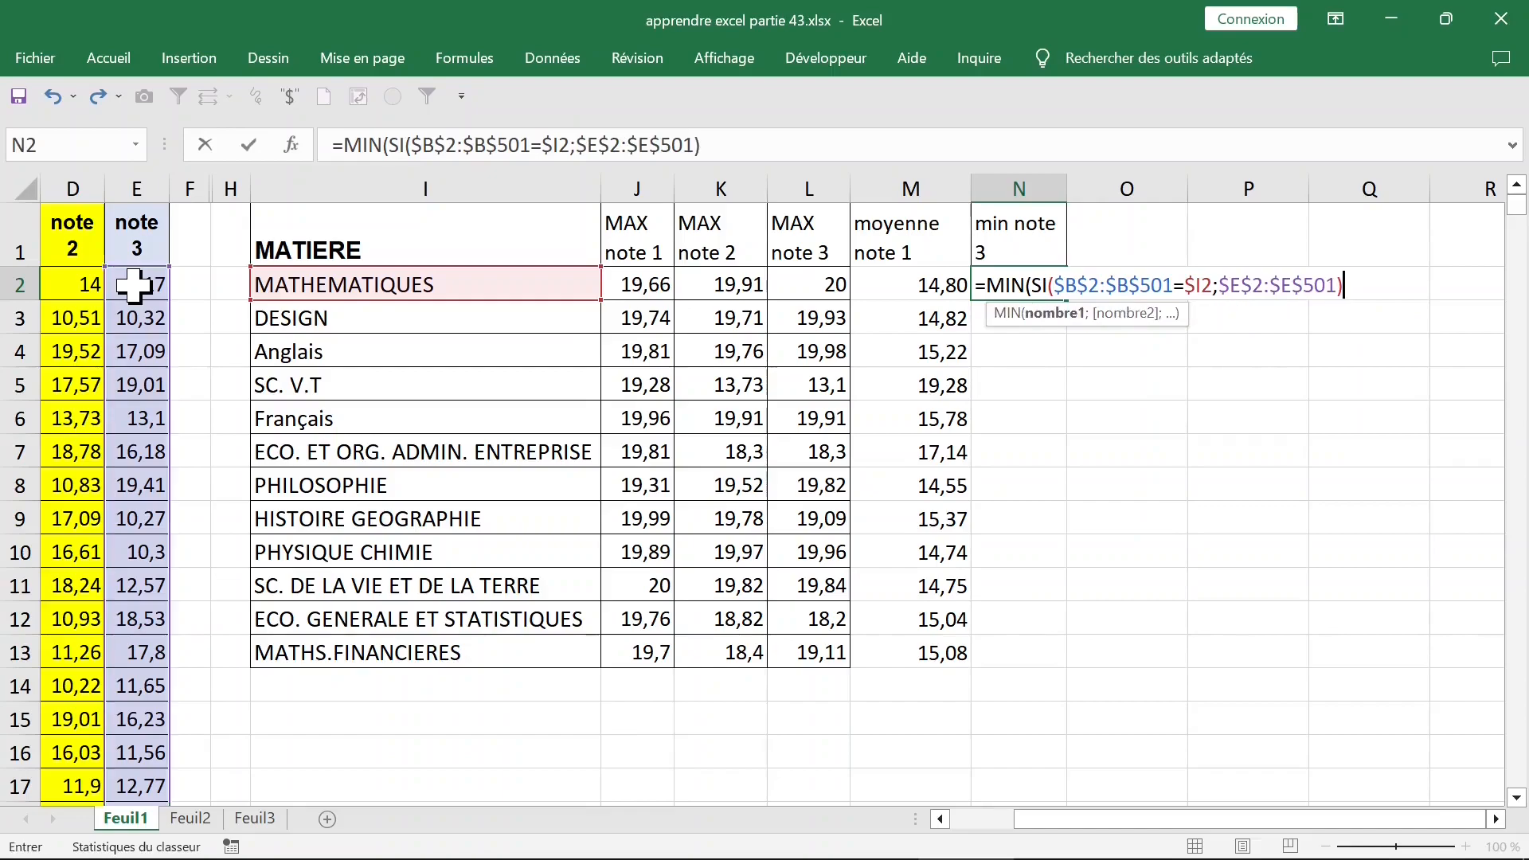
type(")")
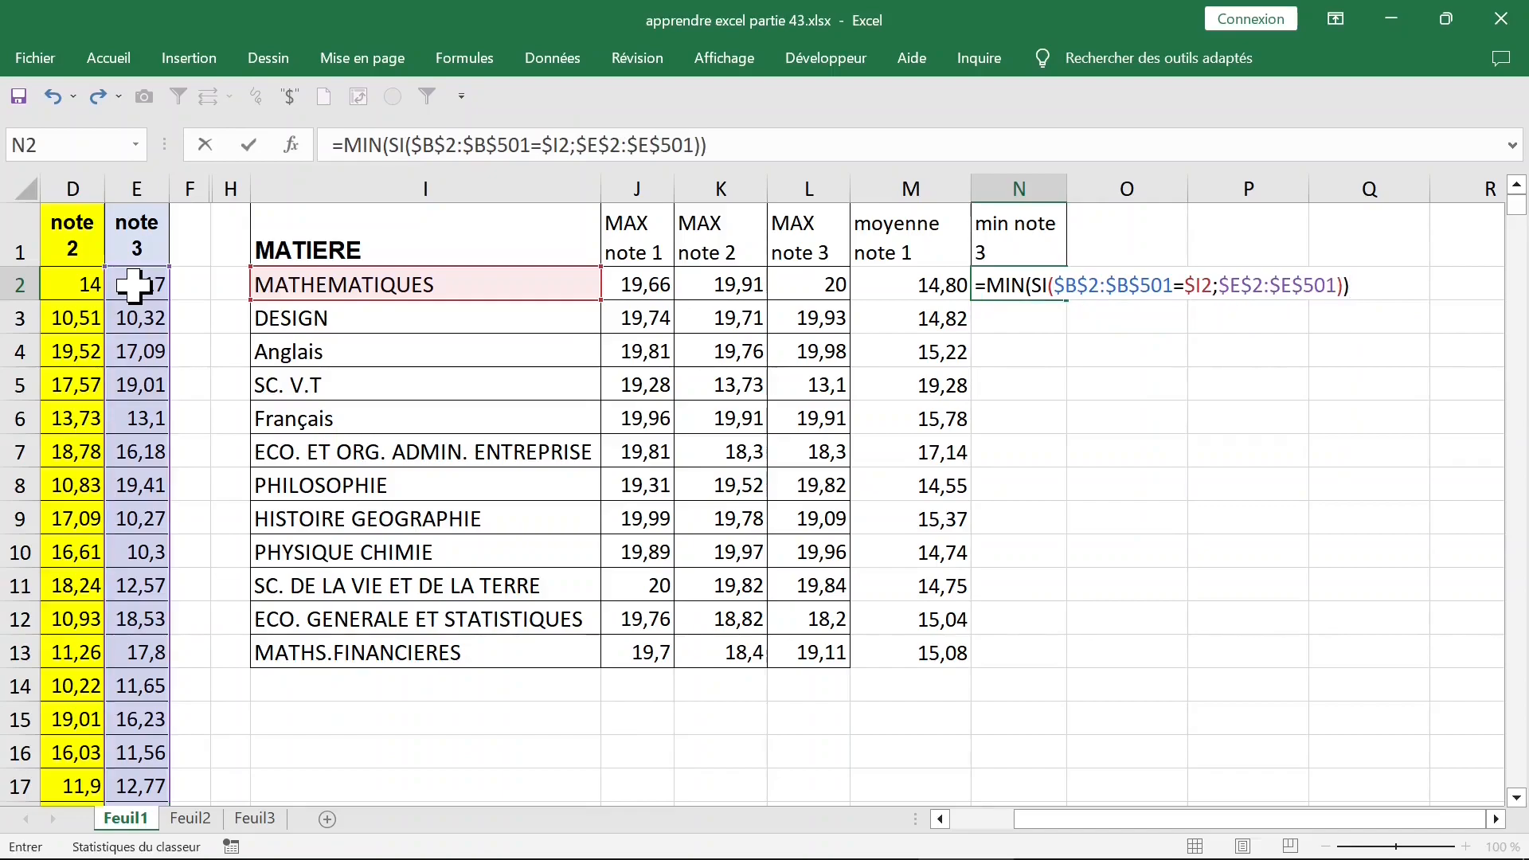
key("ctrl+shift+Return")
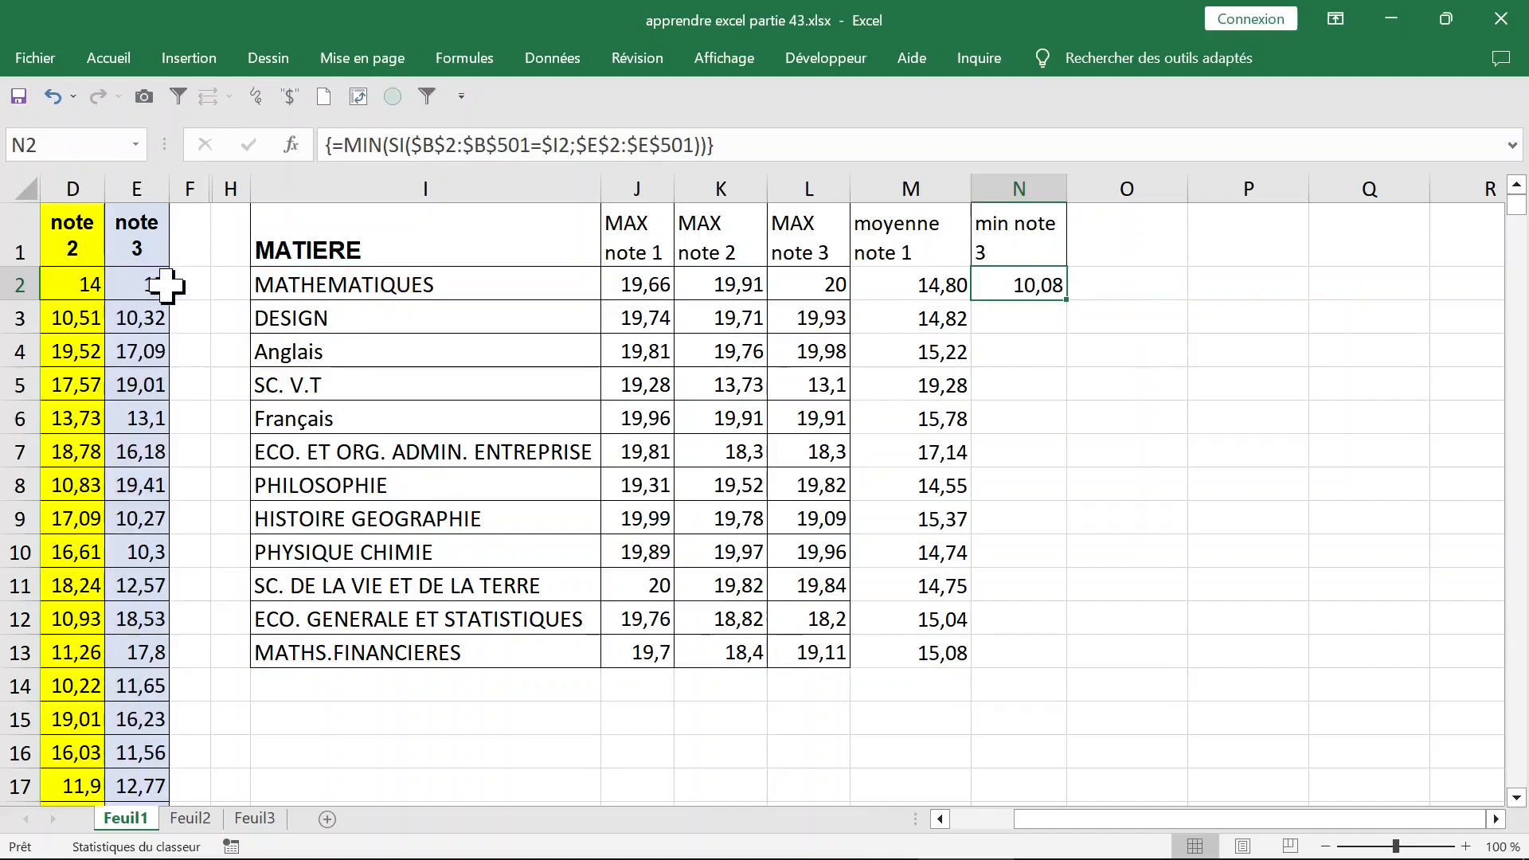
double_click(1066, 299)
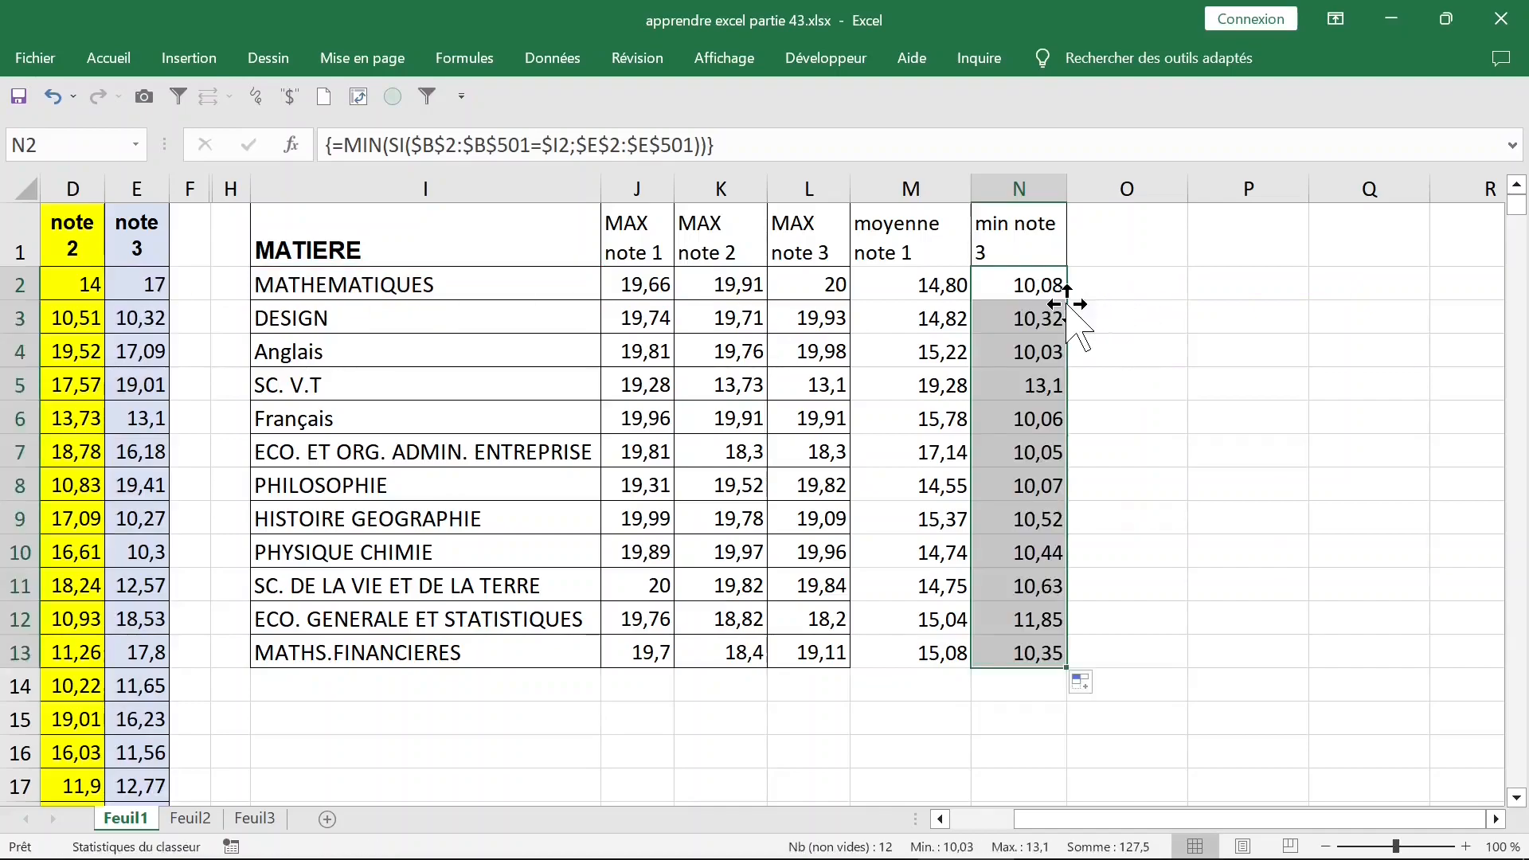
- Compare the MAX note 3 column with the min note 3 column in the summary table
left_click(1000, 247)
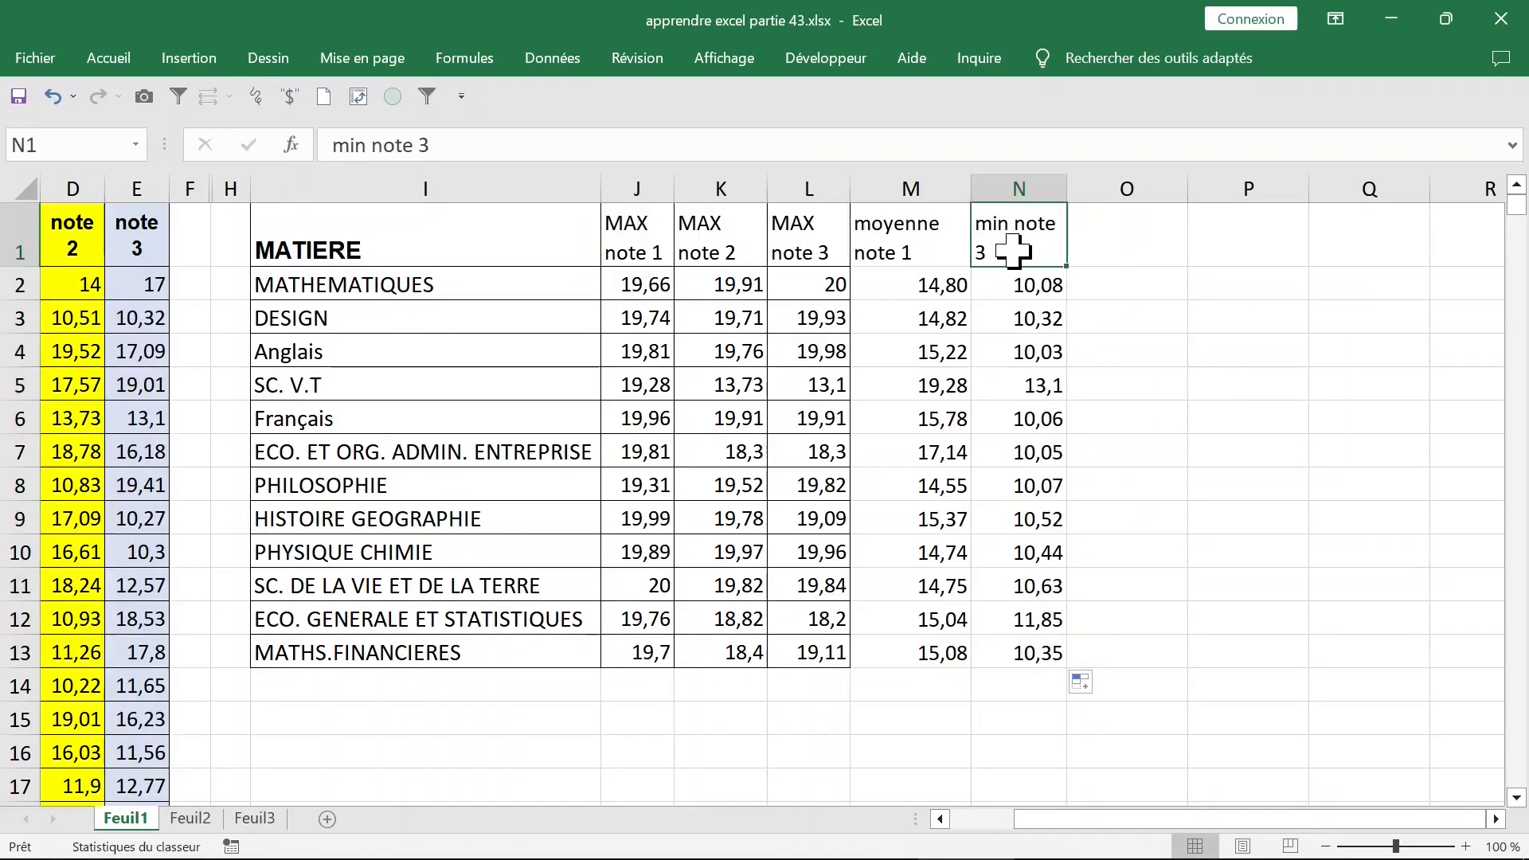
left_click(808, 247)
left_click(999, 239)
left_click(796, 239)
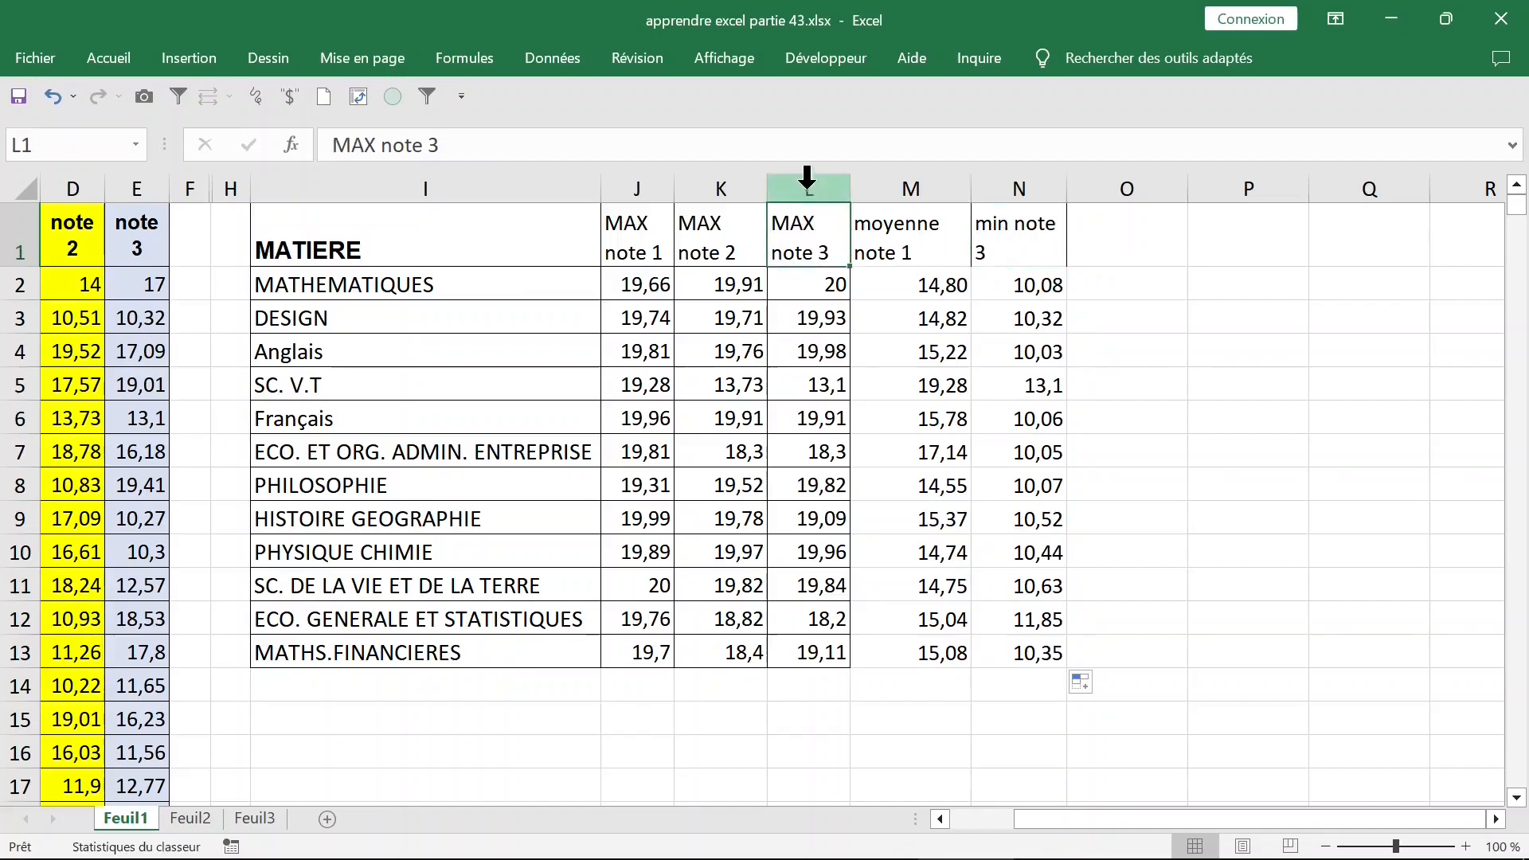
left_click(809, 189)
left_click(1019, 196)
left_click(808, 189)
left_click(1015, 189)
- Subtract the note 3 minimum from its maximum with =L2-N2 in O2 and fill it down the subject rows
left_click(1132, 273)
type("=")
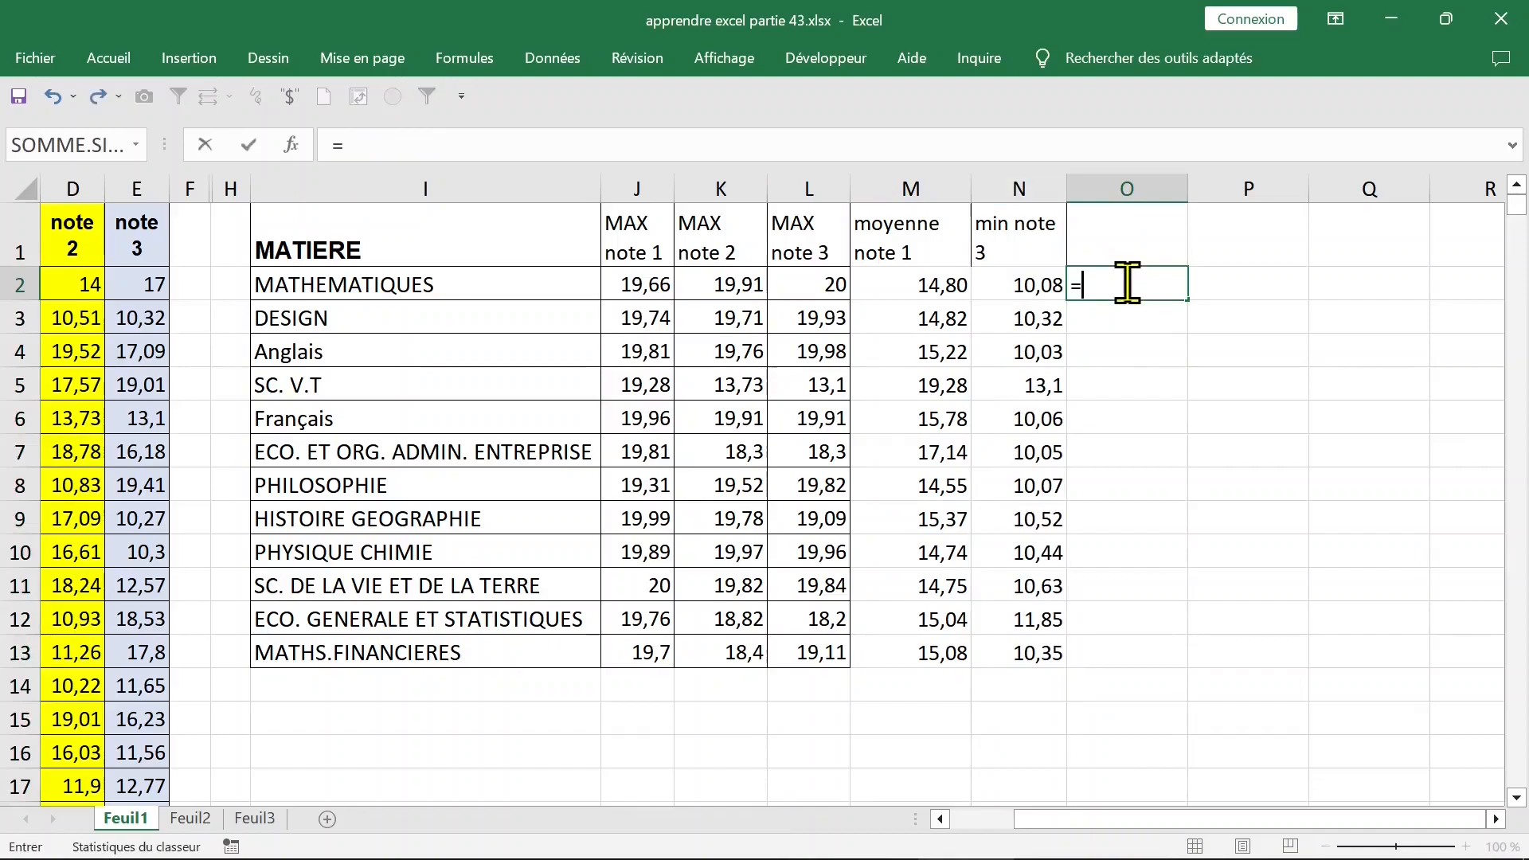
left_click(813, 284)
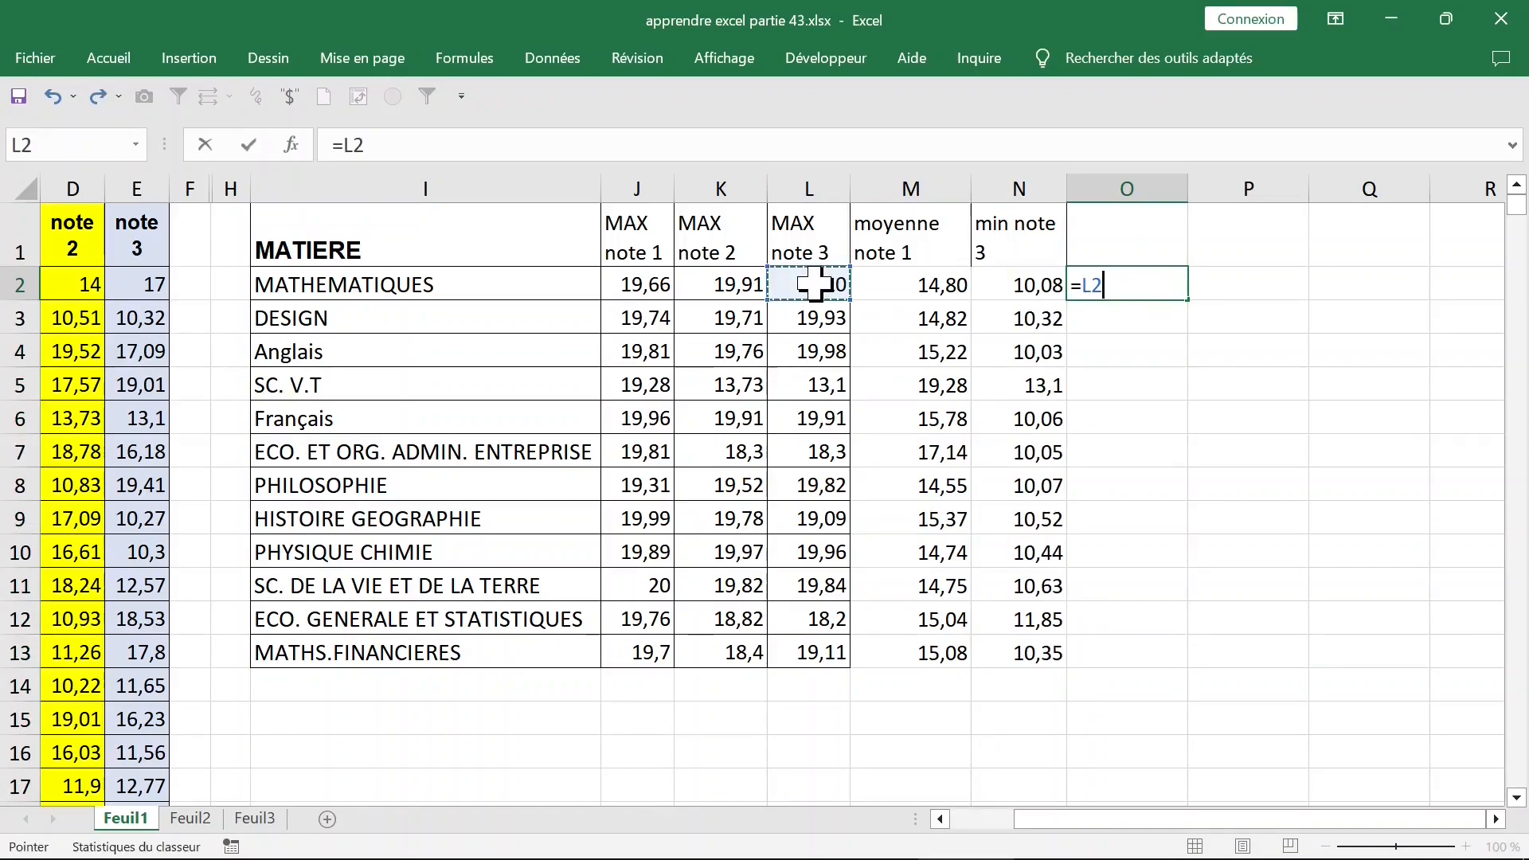
type("-")
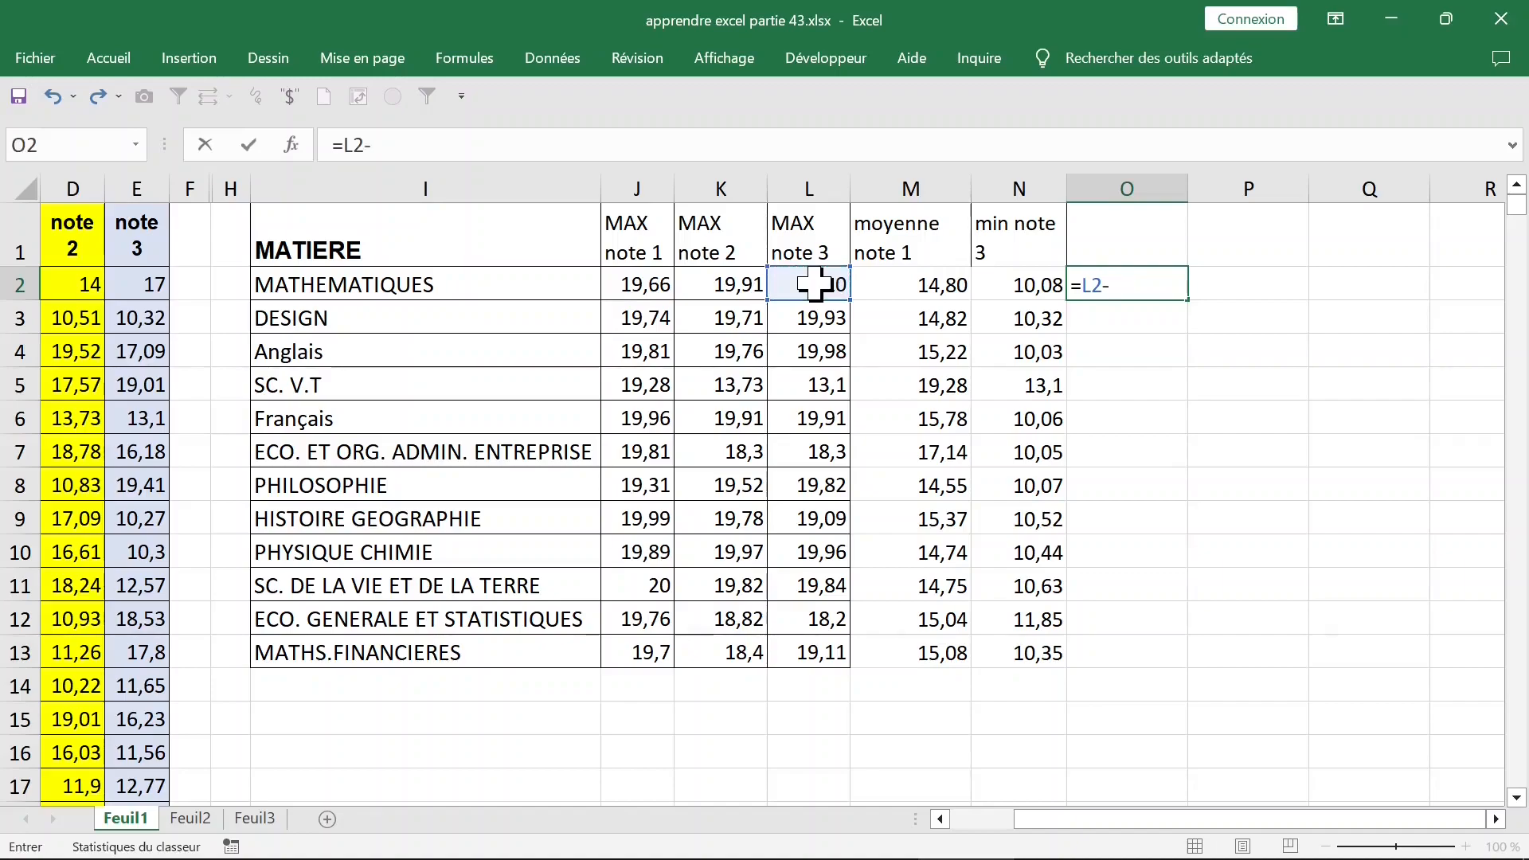
left_click(1032, 287)
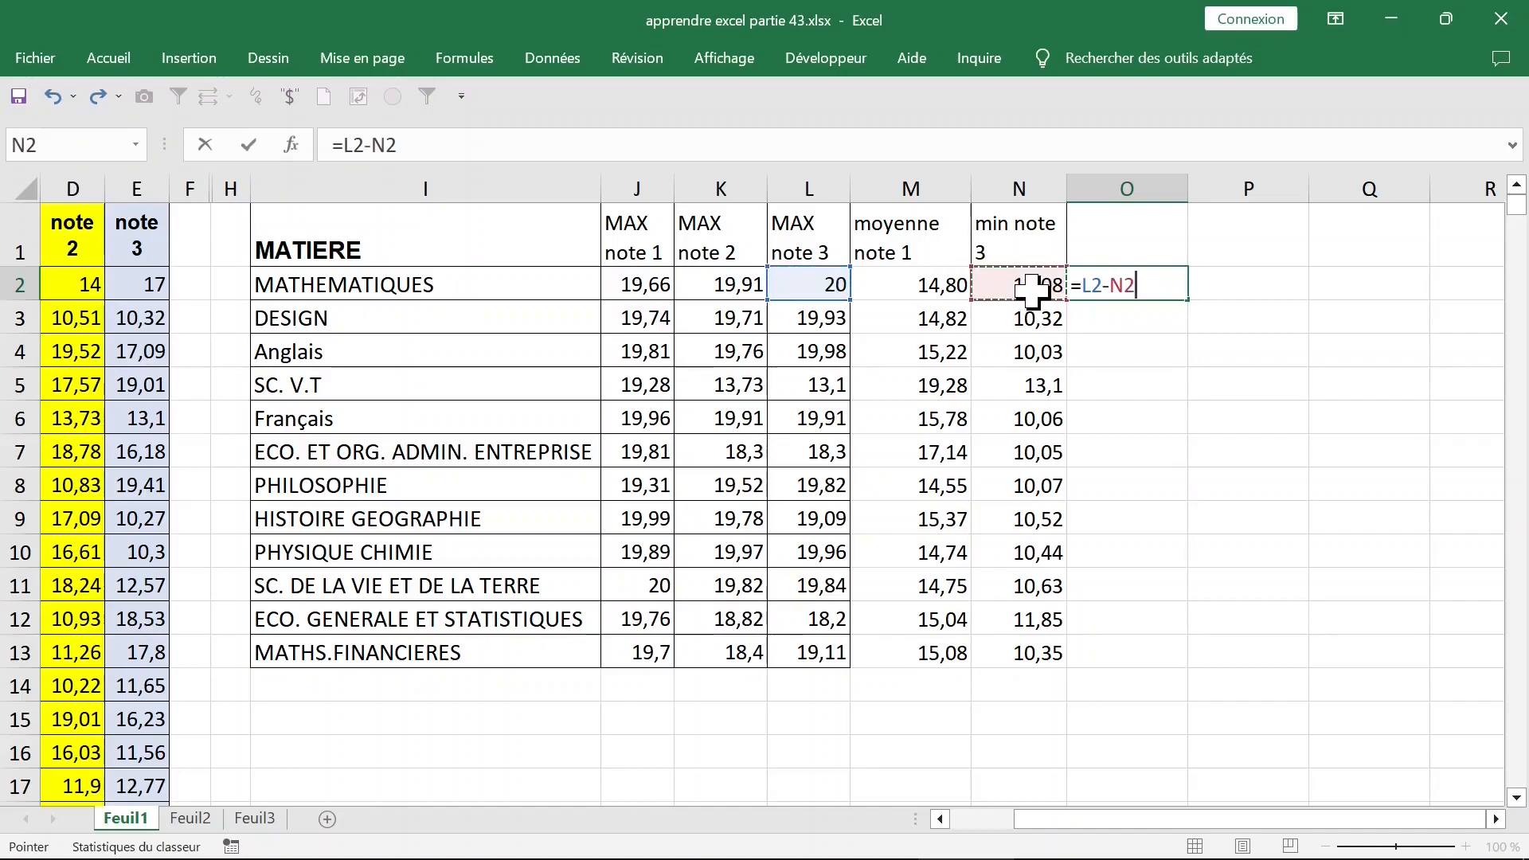
key("Return")
left_click(1177, 291)
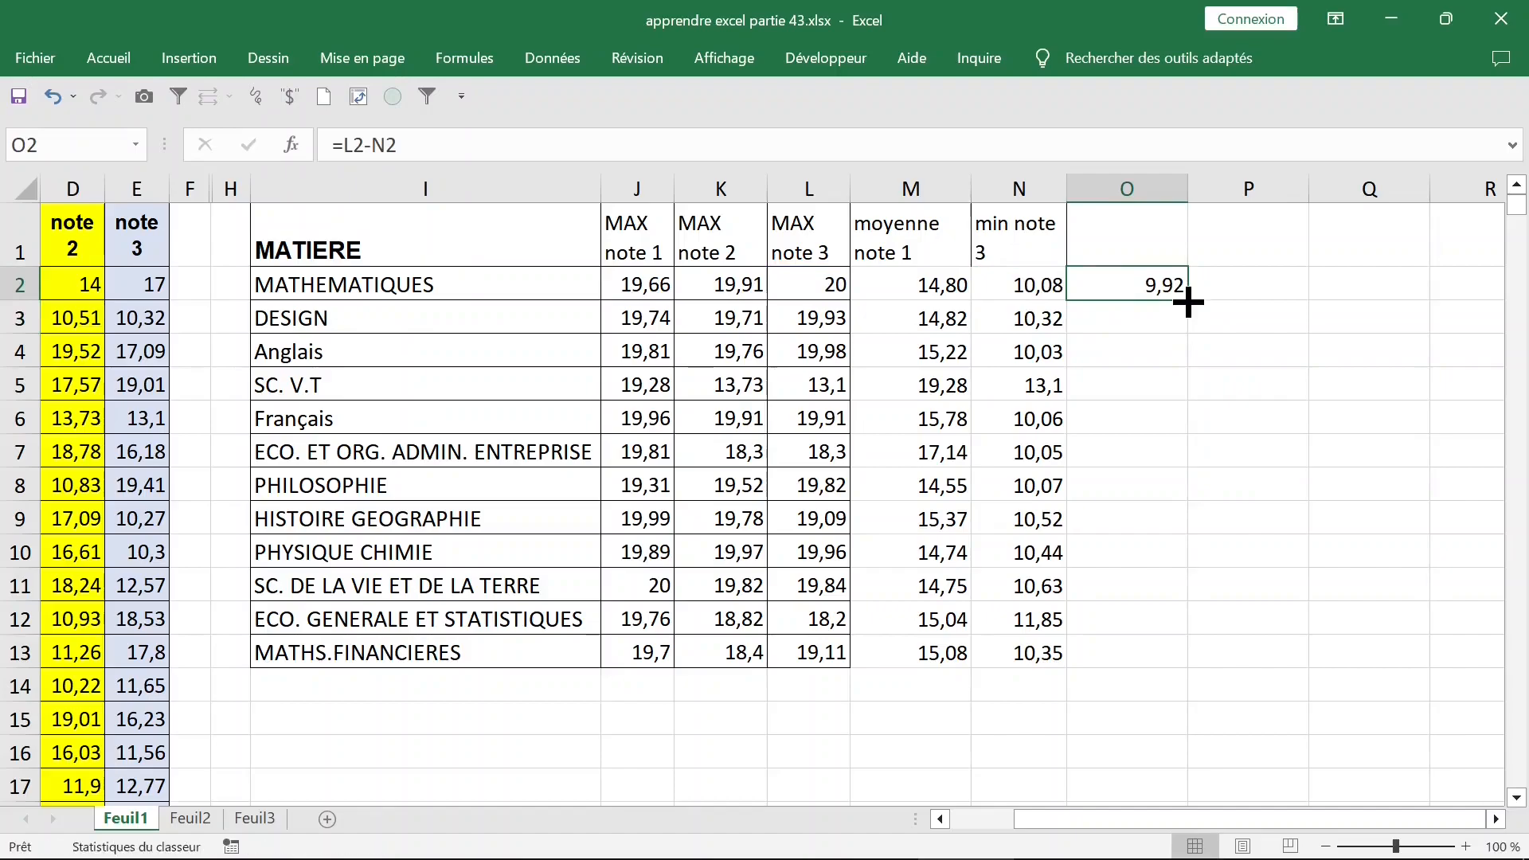
double_click(1188, 301)
left_click(494, 139)
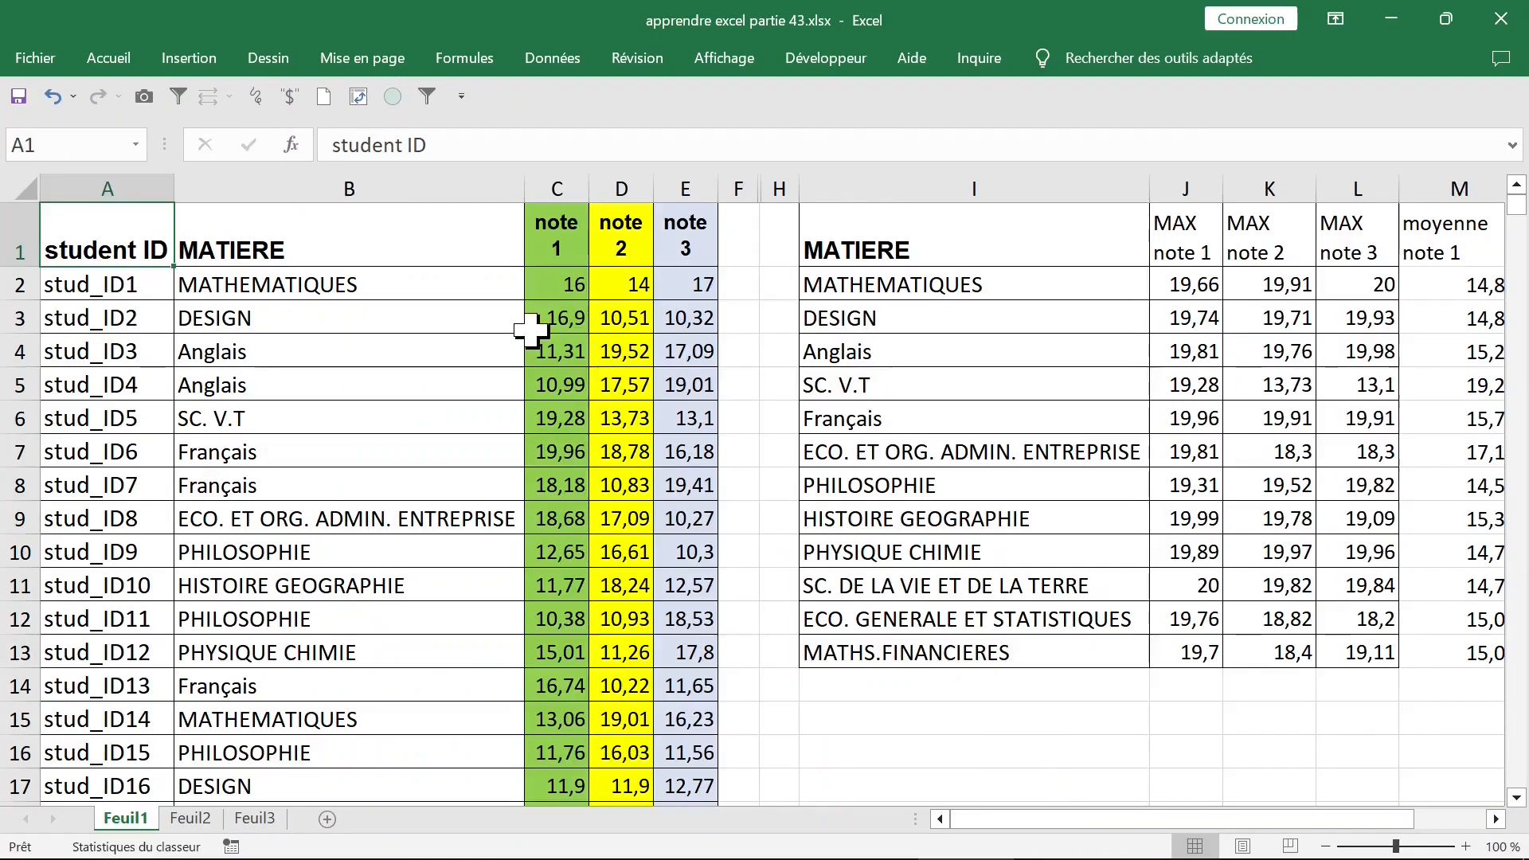